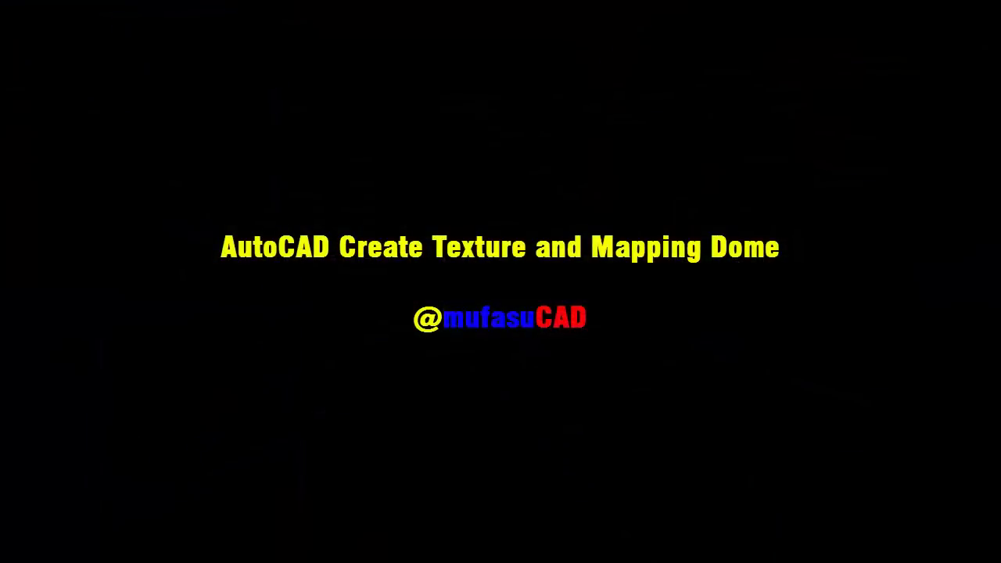
Step: Draw a four-sided inscribed polygon as a diamond square
{"action": "type", "text": "pol"}
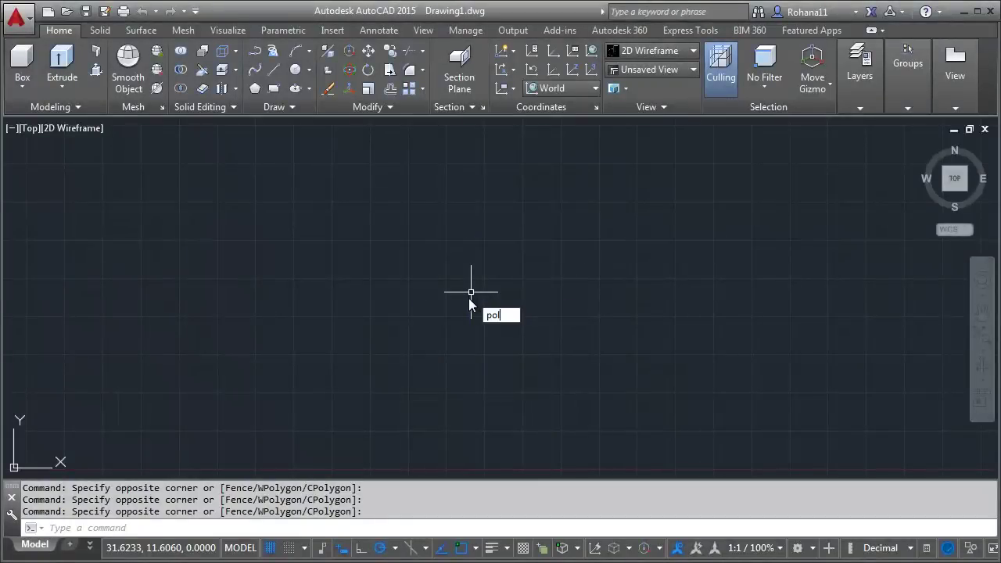
{"action": "key", "text": "Return"}
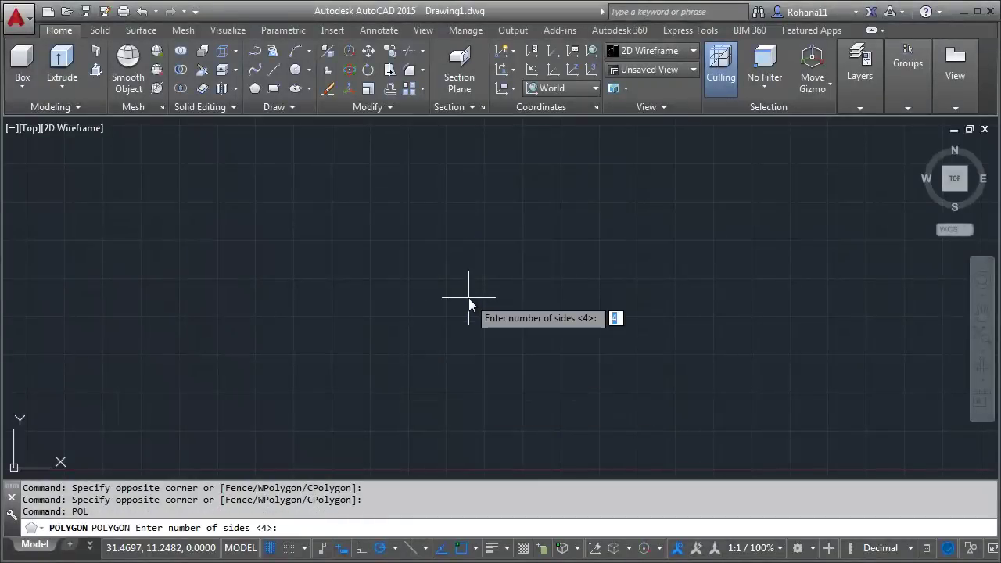
{"action": "key", "text": "Return"}
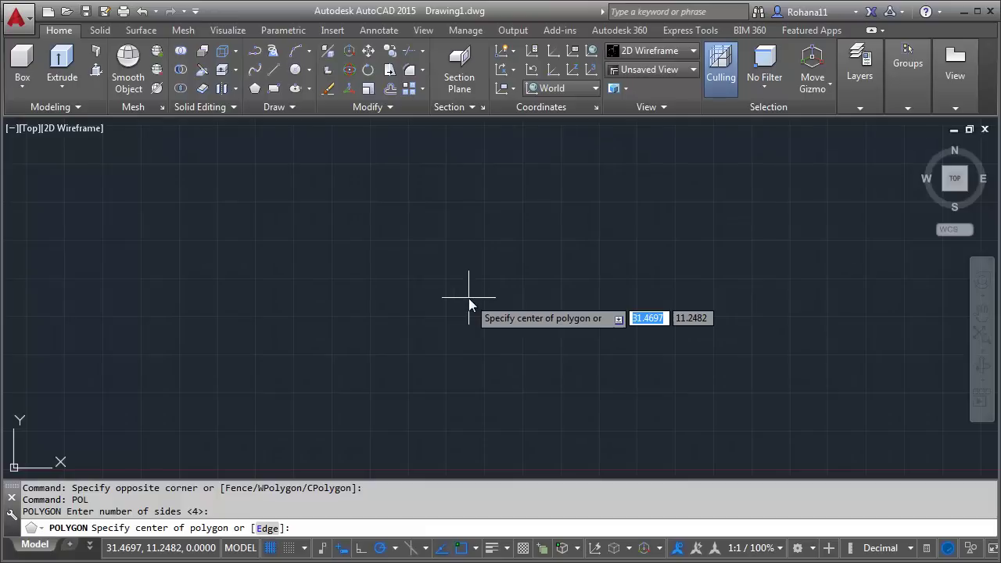
{"action": "left_click", "coordinate": [469, 298]}
{"action": "key", "text": "Return"}
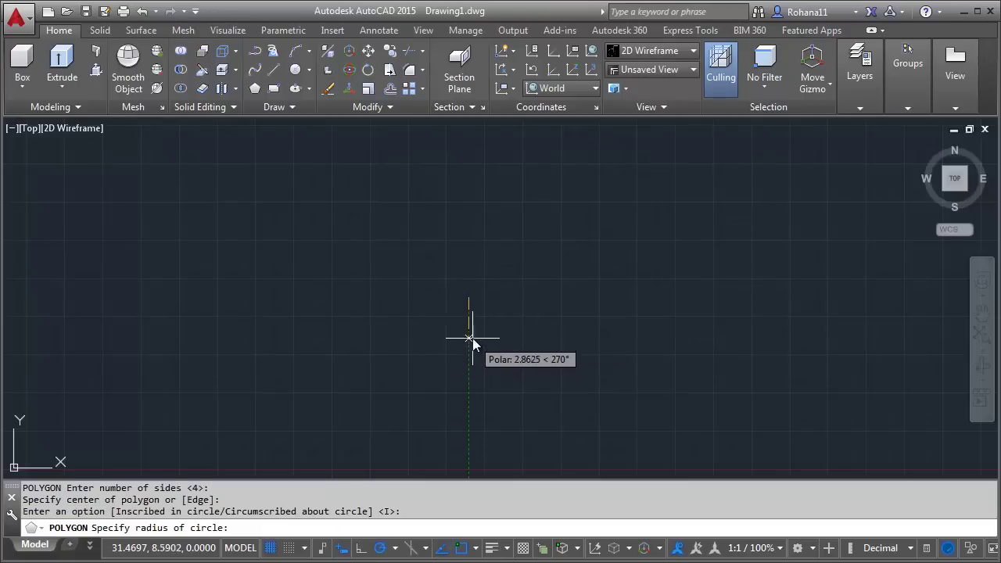
{"action": "left_click", "coordinate": [473, 337]}
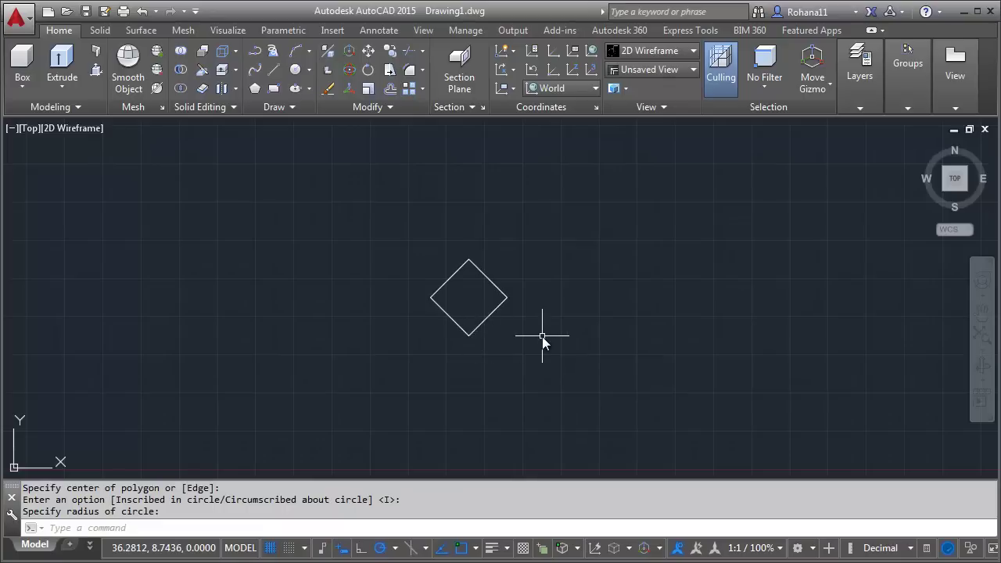
{"action": "type", "text": "CO"}
Step: Copy the diamond six times, snapping to its vertices, into a tilted band of adjoining diamonds
{"action": "key", "text": "Return"}
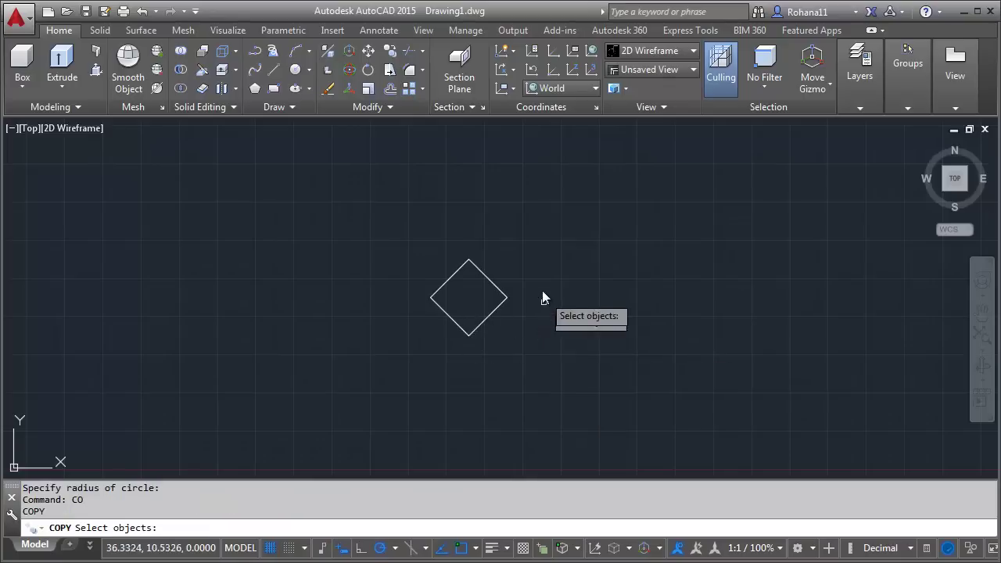
{"action": "left_click", "coordinate": [532, 259]}
{"action": "left_click", "coordinate": [480, 291]}
{"action": "key", "text": "Return"}
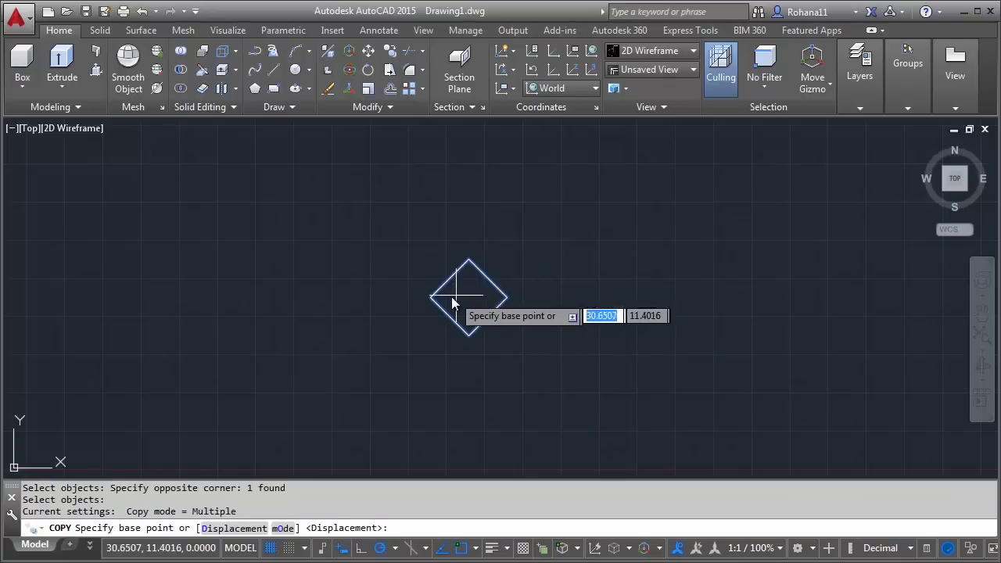
{"action": "left_click", "coordinate": [431, 298]}
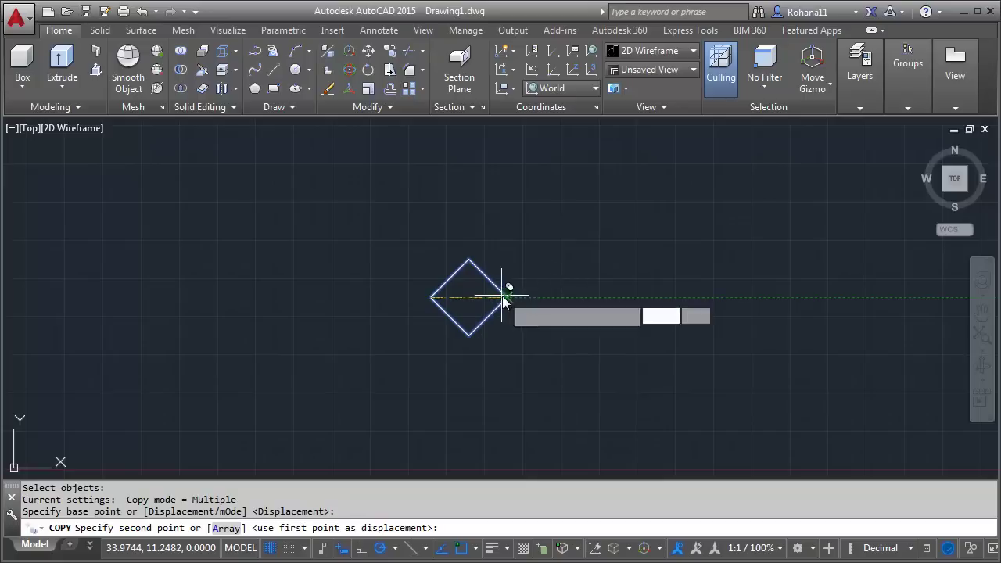
{"action": "left_click", "coordinate": [507, 298]}
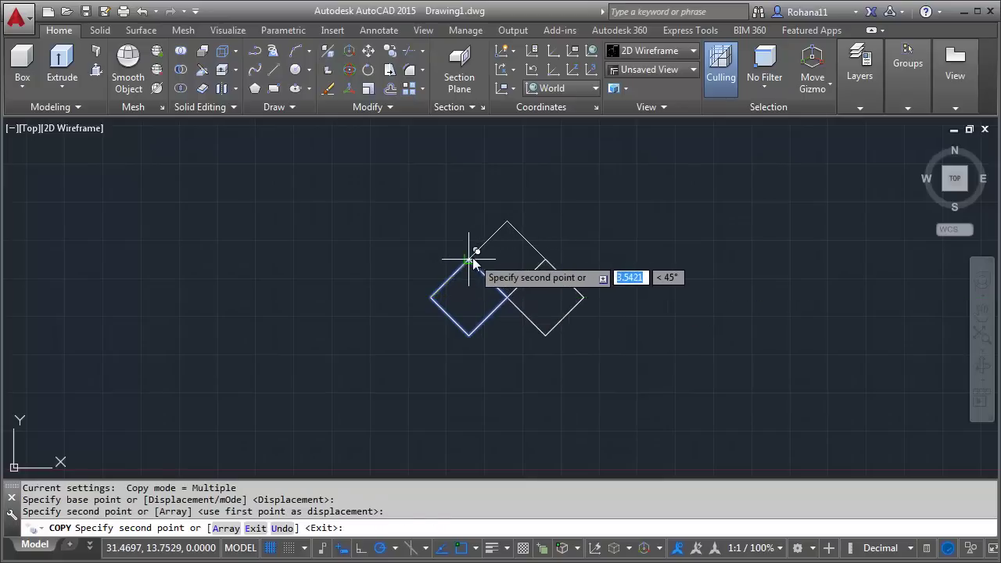
{"action": "left_click", "coordinate": [469, 258]}
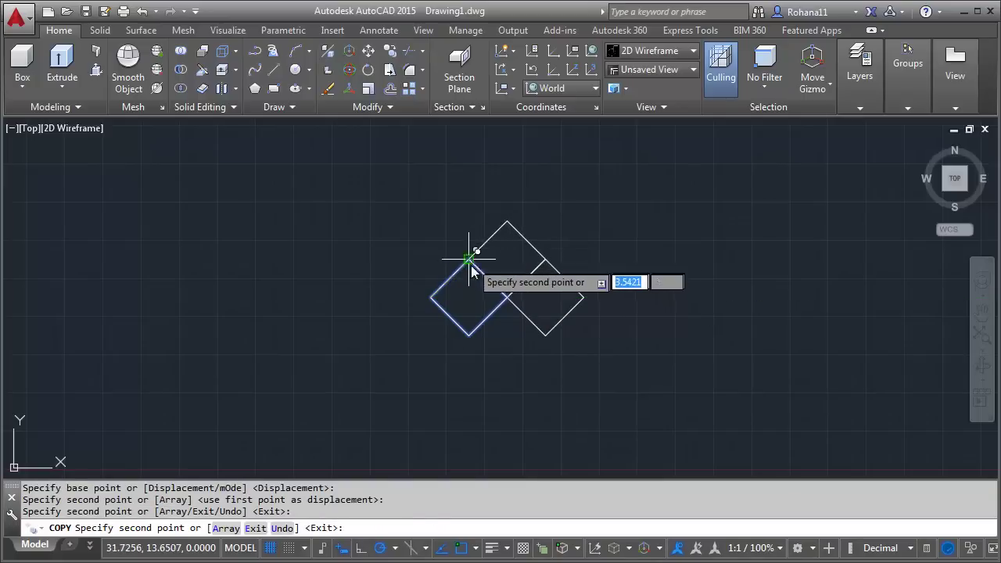
{"action": "left_click", "coordinate": [548, 335]}
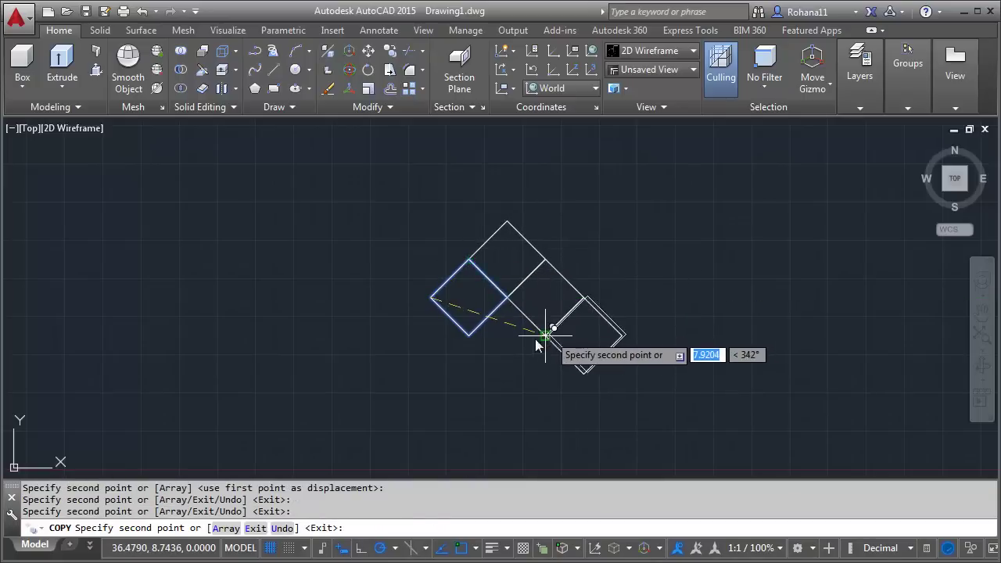
{"action": "left_click", "coordinate": [470, 336]}
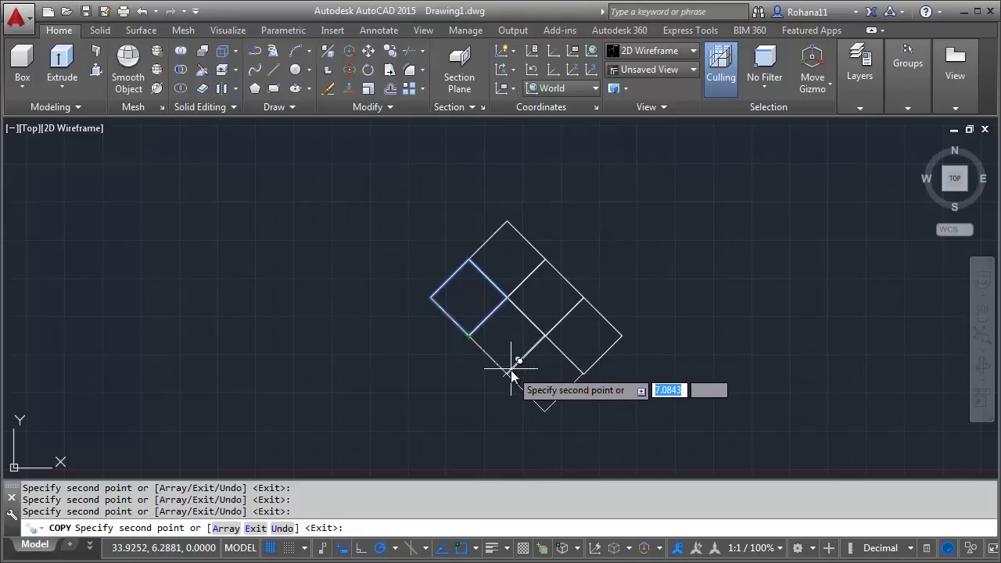
{"action": "left_click", "coordinate": [508, 374]}
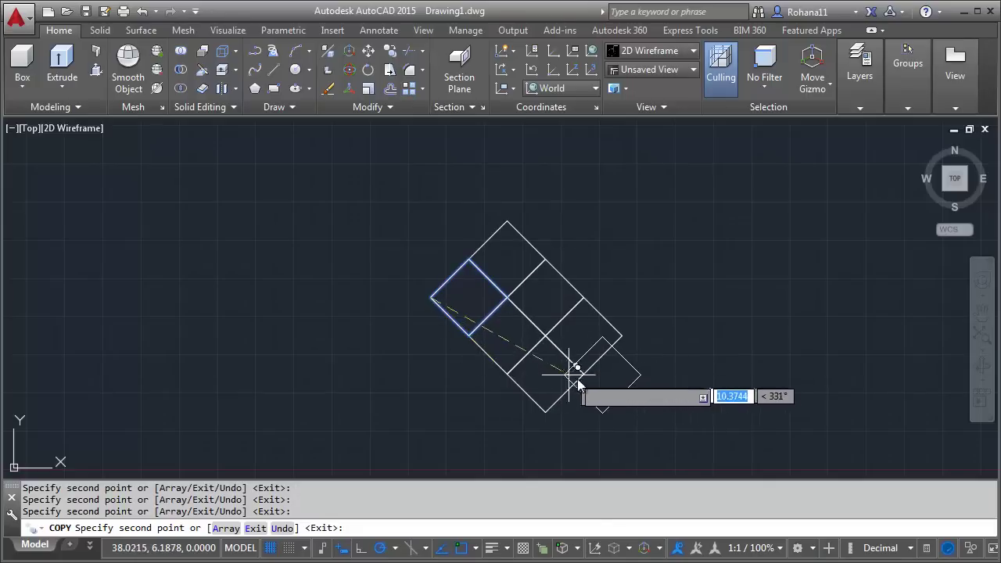
{"action": "left_click", "coordinate": [586, 374]}
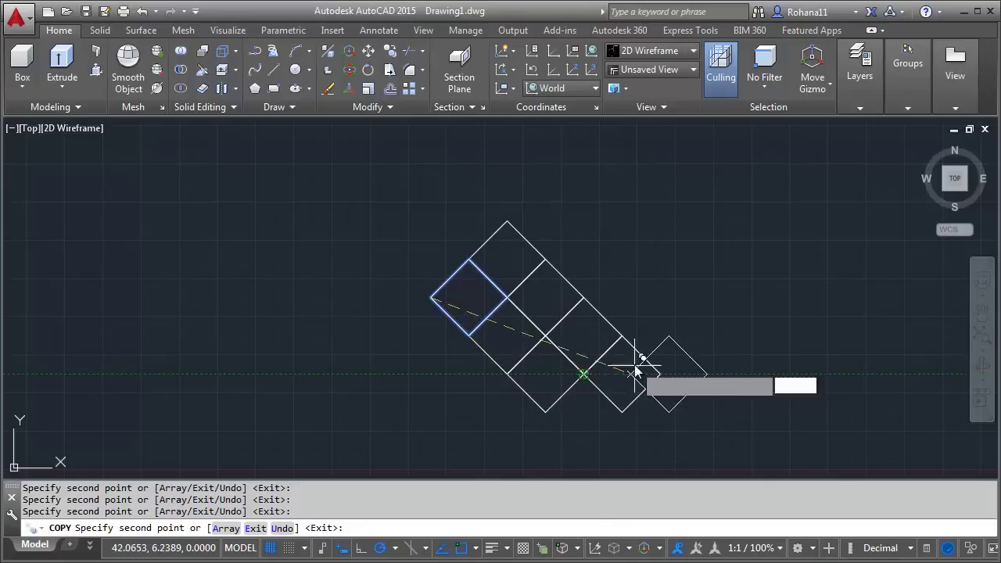
{"action": "key", "text": "Return"}
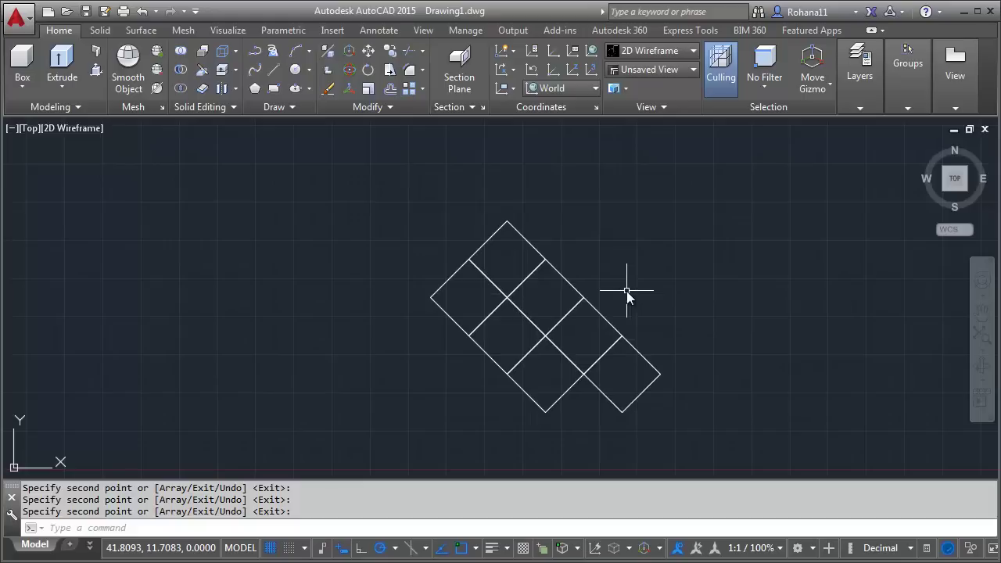
Step: Mirror the diamond band about a vertical line through its top corner, keeping the originals
{"action": "type", "text": "MI"}
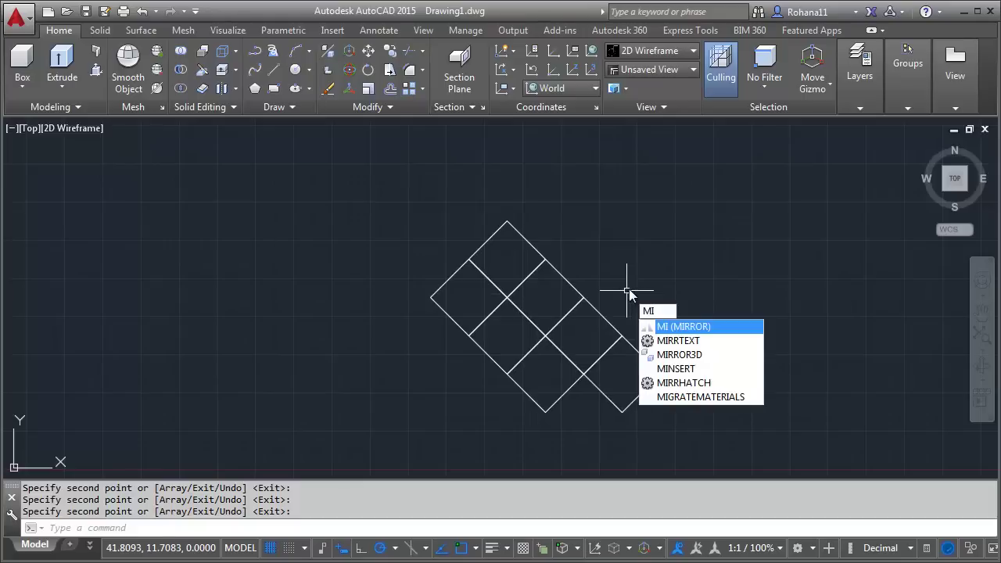
{"action": "key", "text": "Return"}
{"action": "left_click", "coordinate": [644, 316]}
{"action": "left_click", "coordinate": [612, 350]}
{"action": "left_click", "coordinate": [577, 209]}
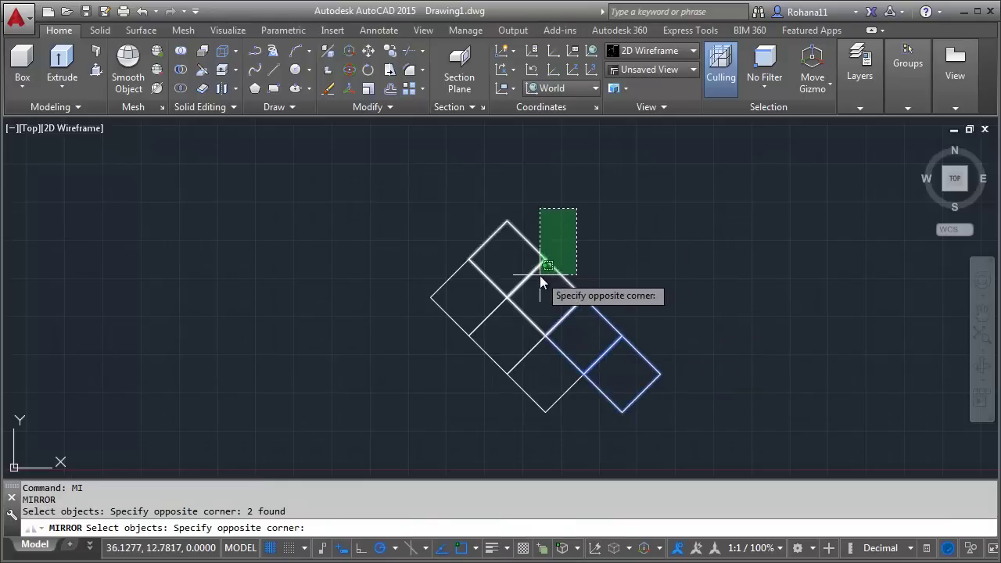
{"action": "left_click", "coordinate": [539, 275]}
{"action": "key", "text": "Return"}
{"action": "left_click", "coordinate": [468, 259]}
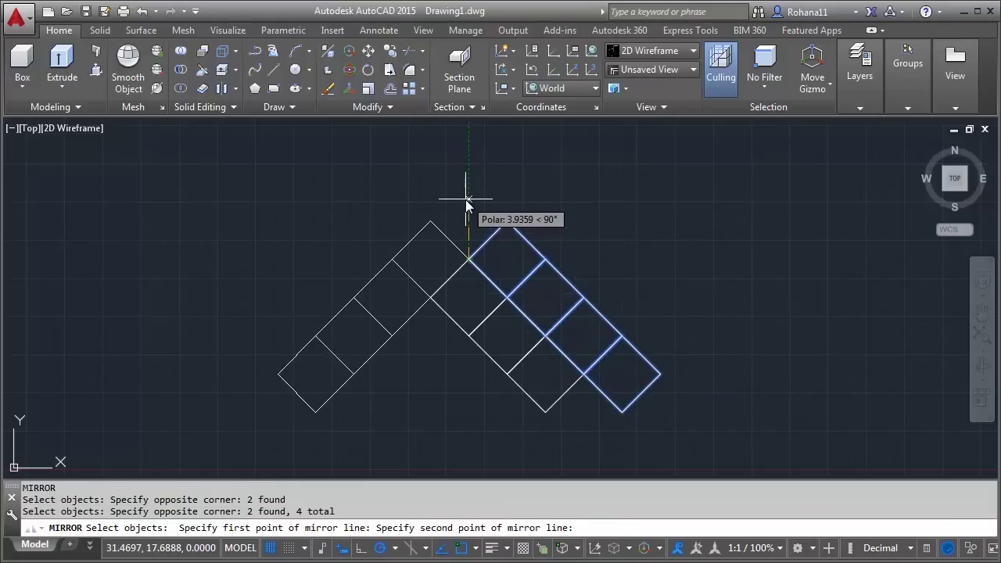
{"action": "left_click", "coordinate": [466, 200]}
{"action": "key", "text": "Return"}
{"action": "type", "text": "c"}
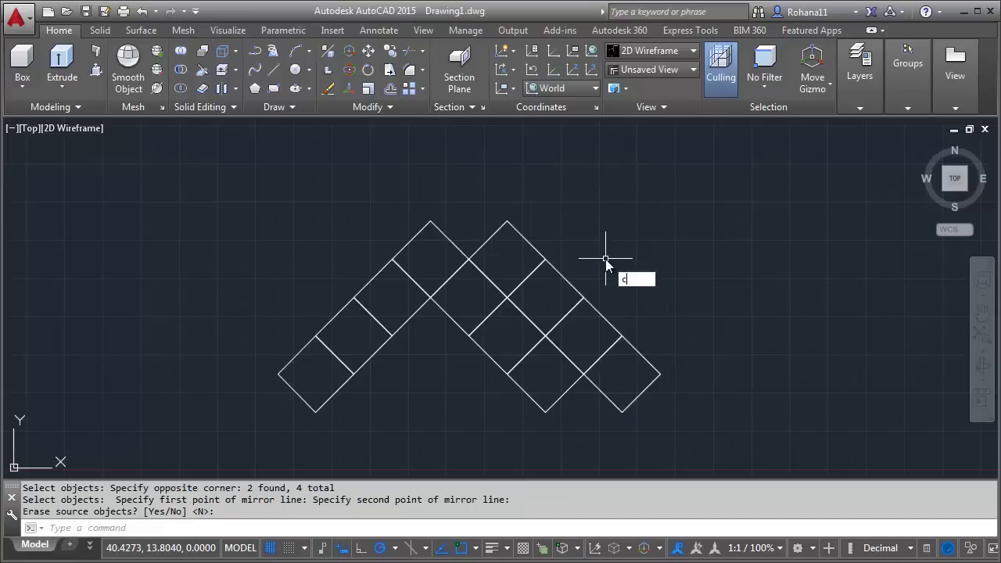
Step: Copy the centre diamond up to the top of the chevron
{"action": "type", "text": "o"}
{"action": "key", "text": "Return"}
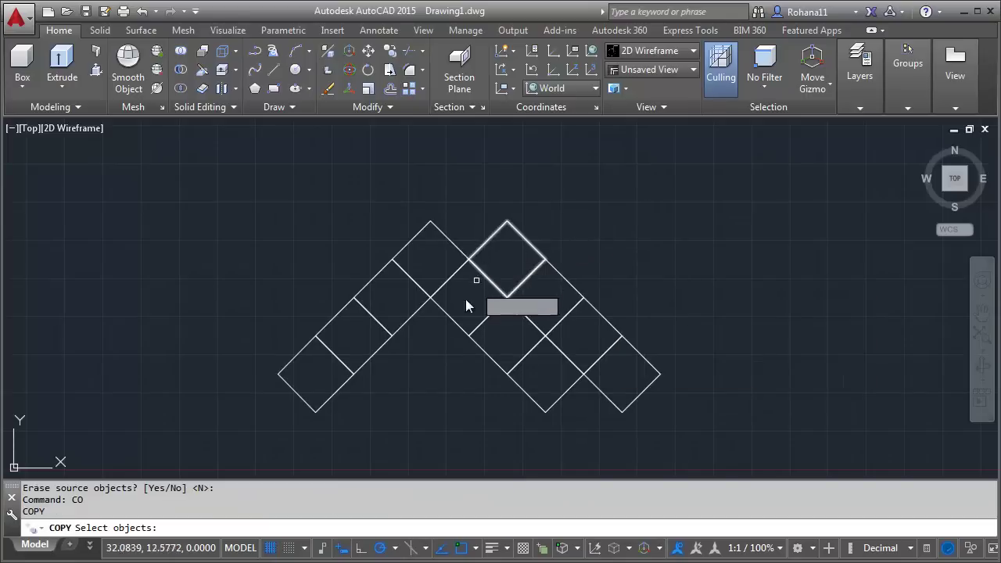
{"action": "left_click", "coordinate": [466, 305]}
{"action": "left_click", "coordinate": [442, 339]}
{"action": "key", "text": "Return"}
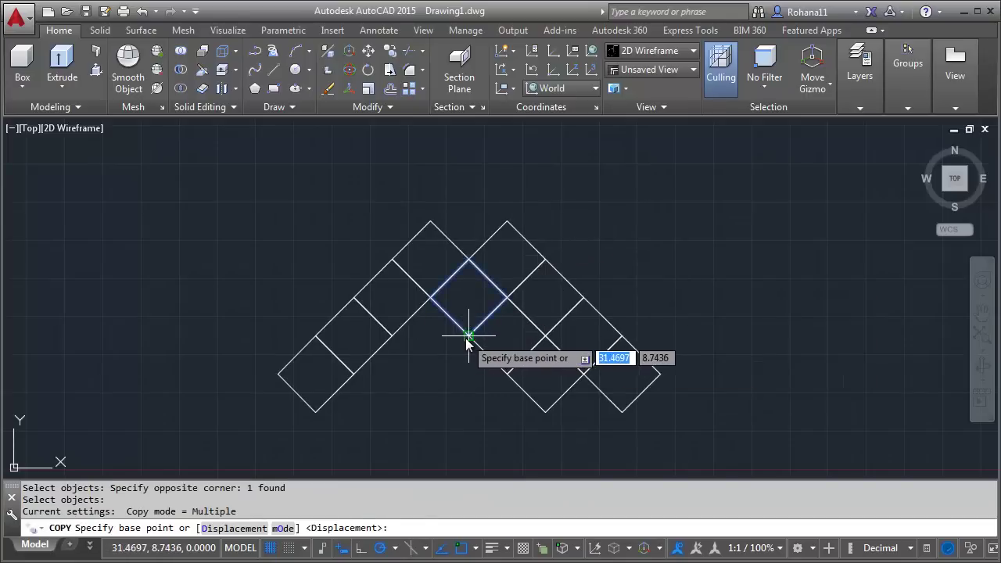
{"action": "left_click", "coordinate": [468, 336]}
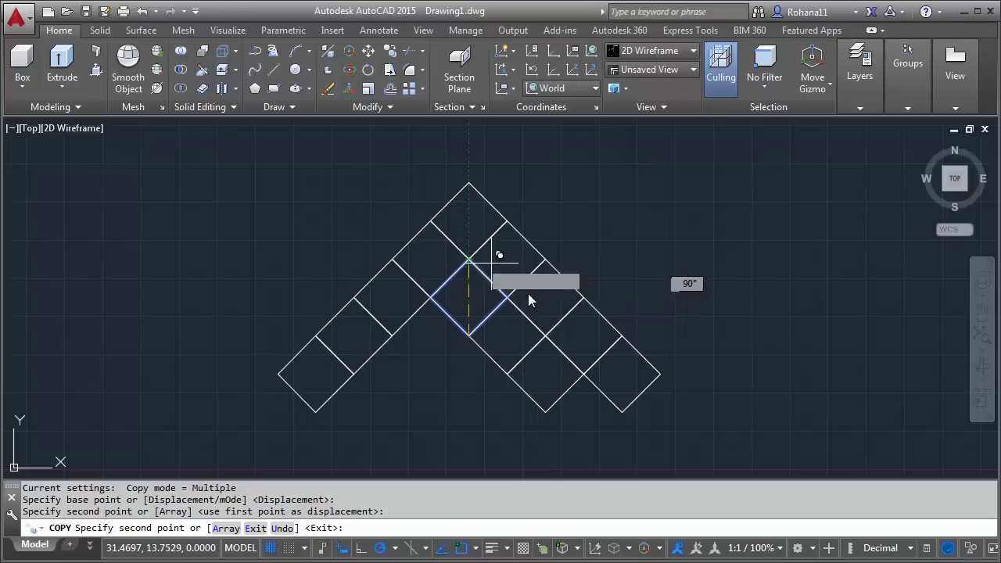
{"action": "left_click", "coordinate": [535, 331]}
{"action": "key", "text": "Return"}
Step: Mirror the two diamonds below the centre about a vertical line onto the left arm's inner row
{"action": "left_click", "coordinate": [982, 310]}
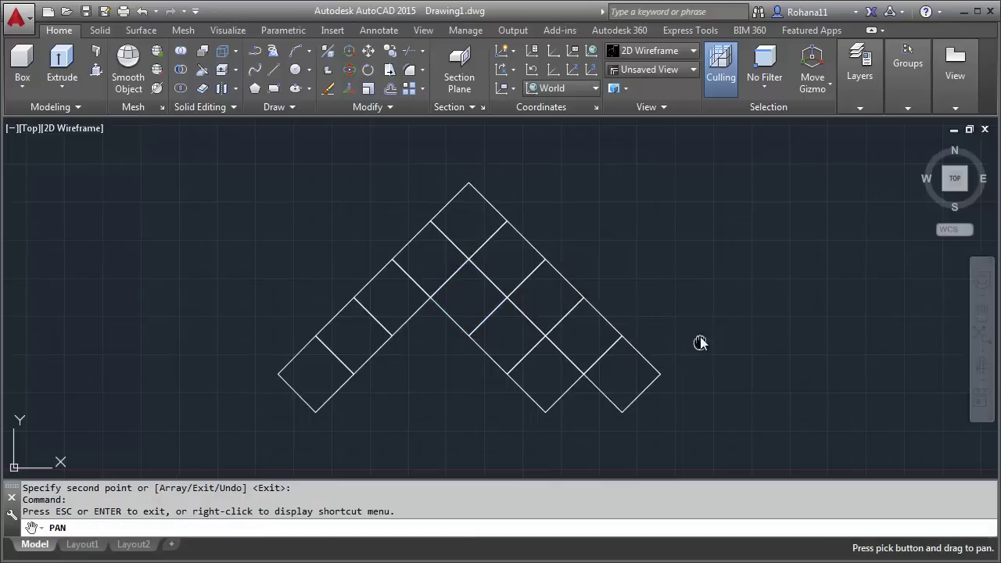
{"action": "left_click_drag", "start_coordinate": [699, 342], "coordinate": [695, 266]}
{"action": "key", "text": "Escape"}
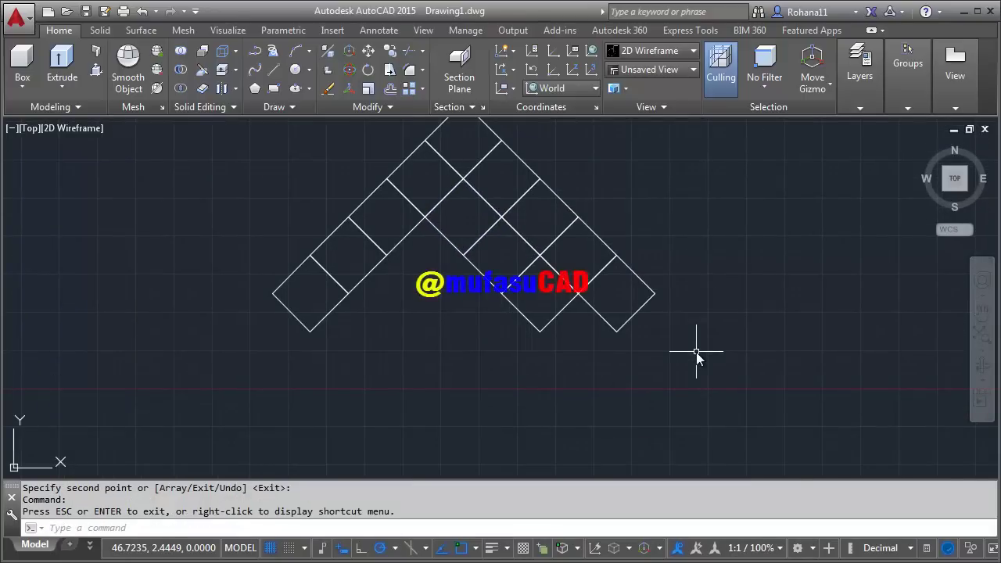
{"action": "type", "text": "mi"}
{"action": "key", "text": "Return"}
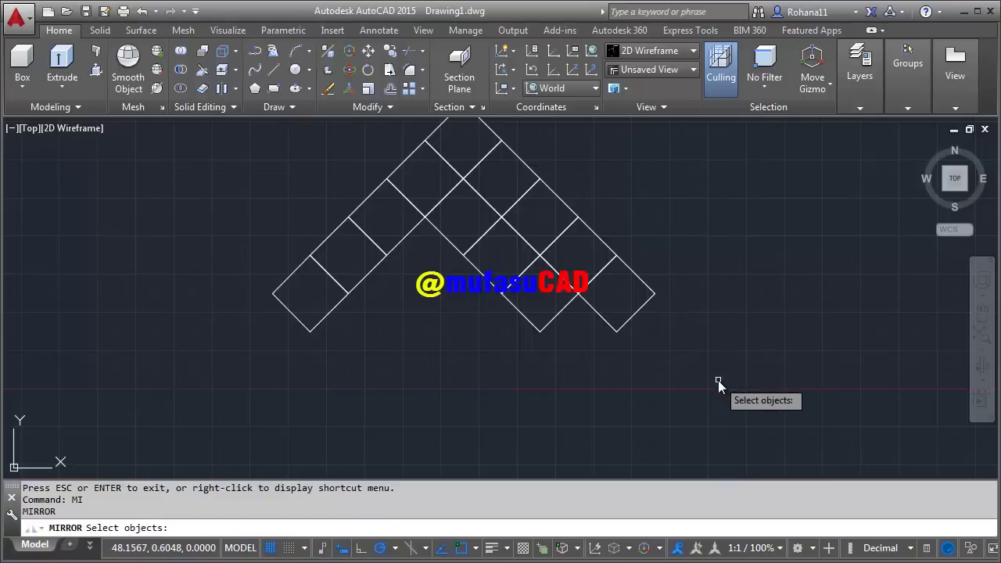
{"action": "left_click", "coordinate": [533, 384]}
{"action": "left_click", "coordinate": [479, 314]}
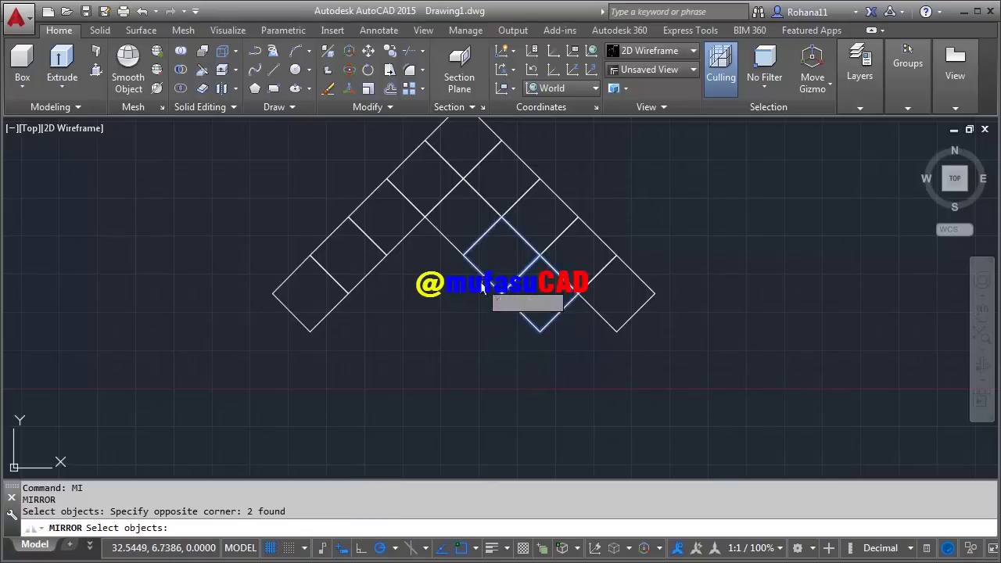
{"action": "left_click", "coordinate": [462, 257]}
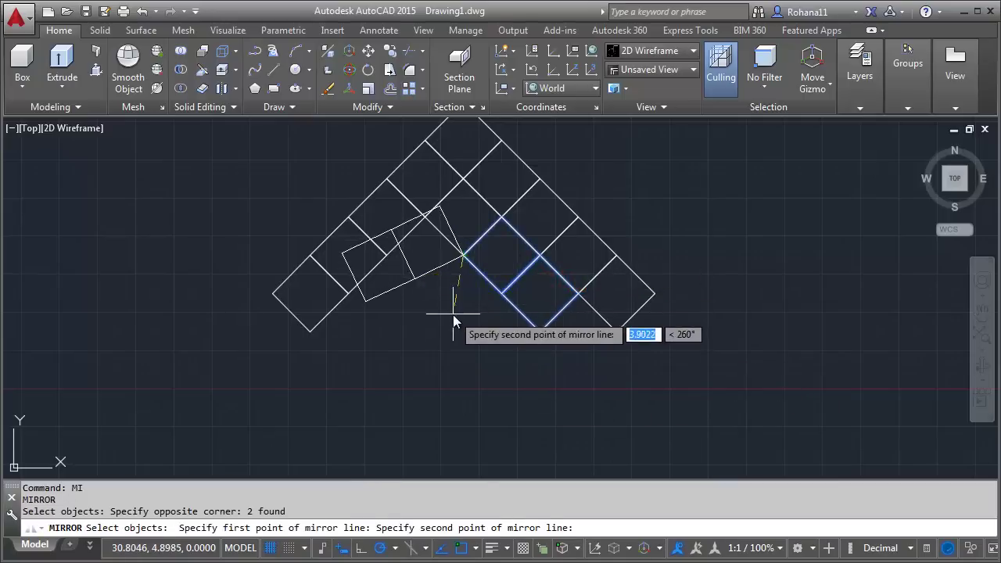
{"action": "left_click", "coordinate": [463, 348]}
{"action": "key", "text": "Return"}
{"action": "type", "text": "C"}
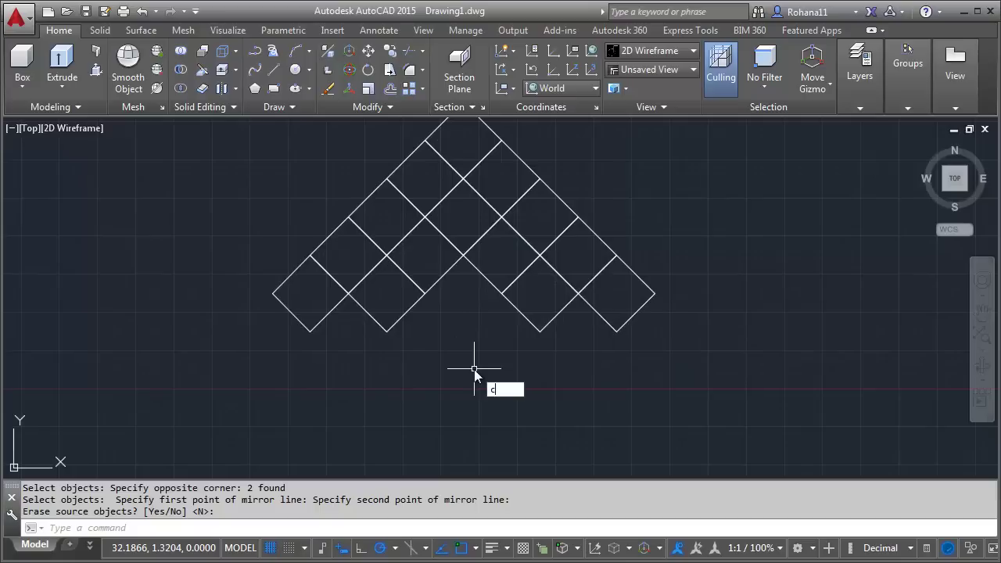
{"action": "type", "text": "O"}
{"action": "key", "text": "Return"}
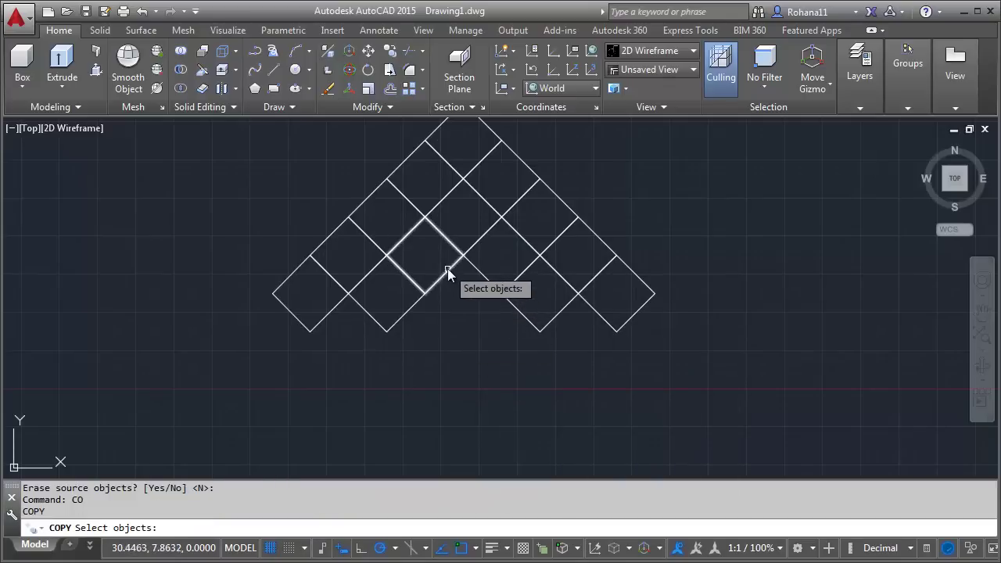
Step: Copy one diamond square into five gaps in the lower rows
{"action": "left_click", "coordinate": [448, 270]}
{"action": "key", "text": "Return"}
{"action": "left_click", "coordinate": [425, 218]}
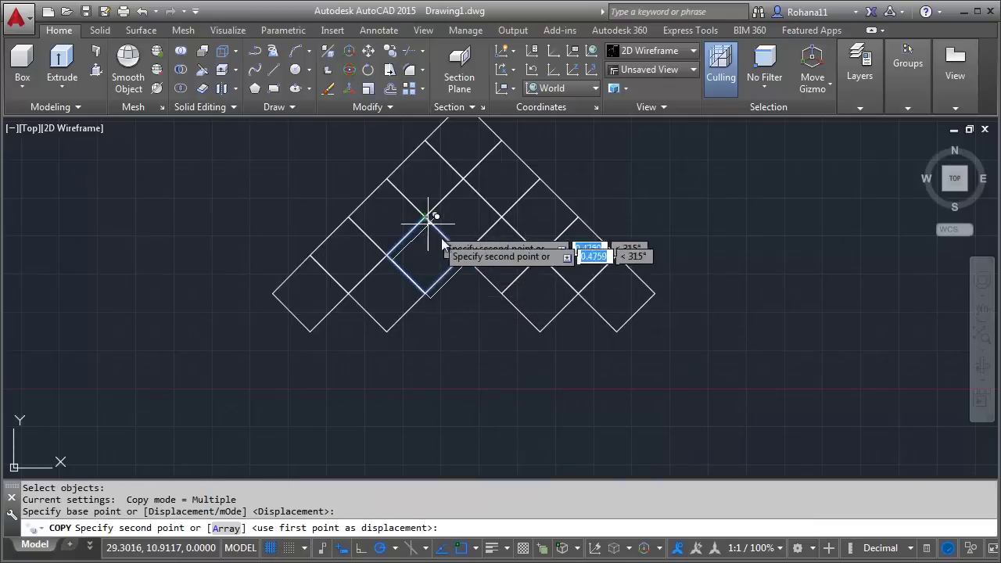
{"action": "left_click", "coordinate": [463, 256]}
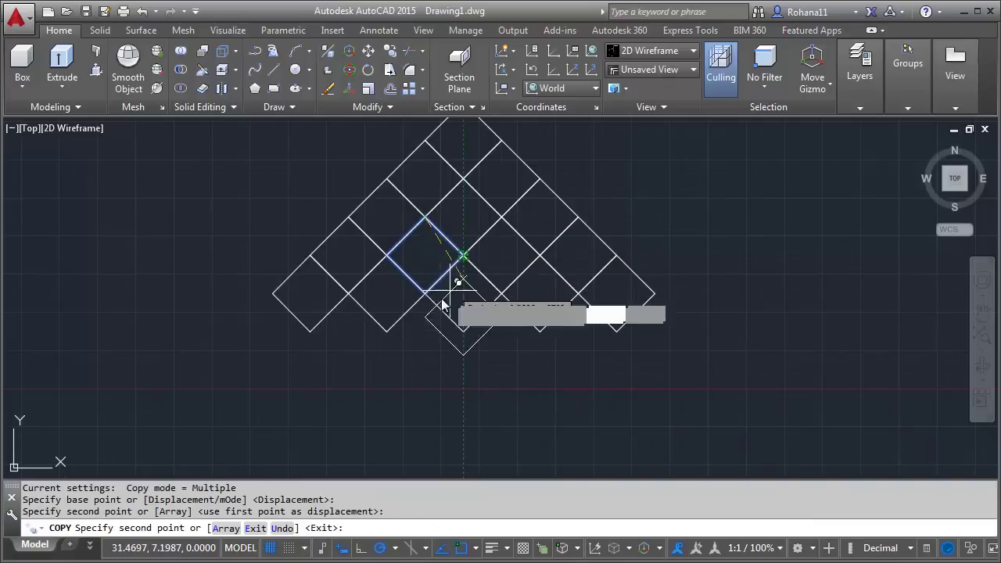
{"action": "left_click", "coordinate": [349, 294]}
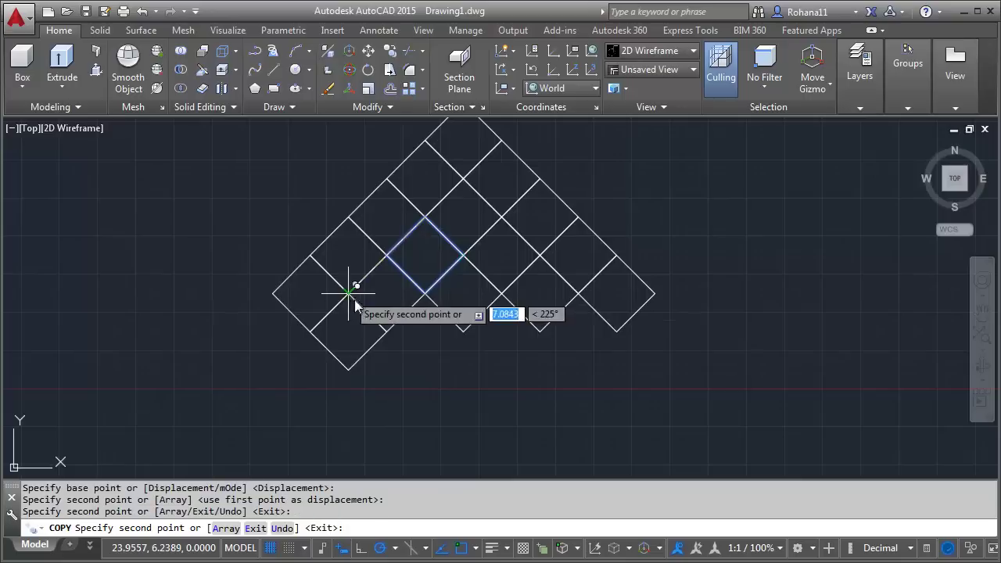
{"action": "left_click", "coordinate": [425, 294]}
{"action": "left_click", "coordinate": [501, 294]}
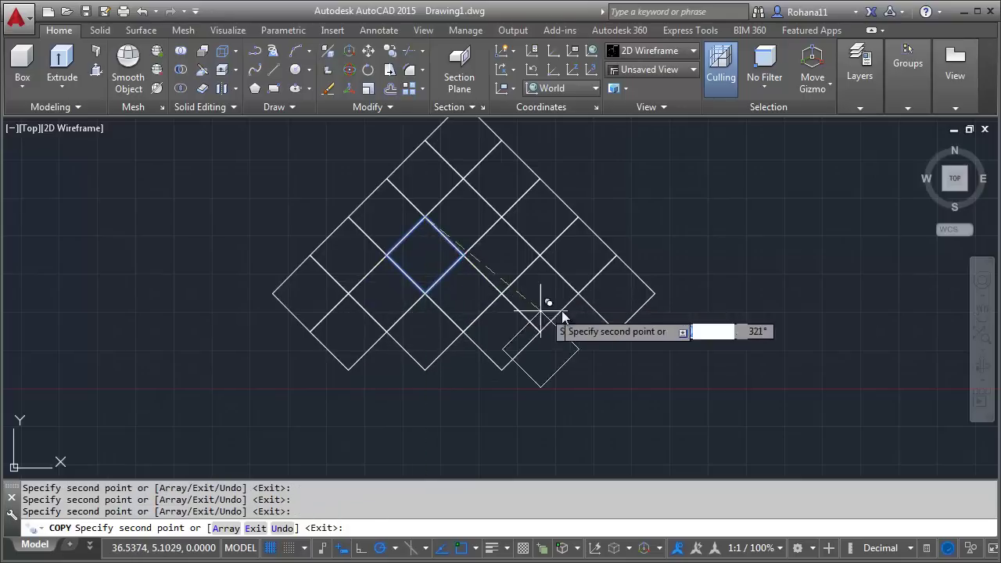
{"action": "left_click", "coordinate": [579, 294]}
{"action": "key", "text": "Return"}
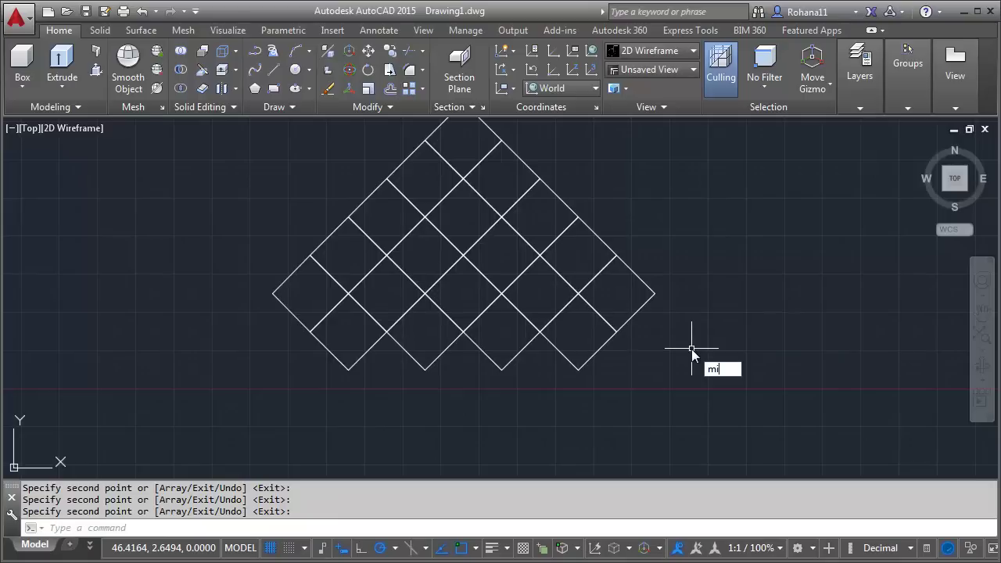
Step: Mirror the top six squares downward across the horizontal line through the side corners, keeping the source
{"action": "key", "text": "Return"}
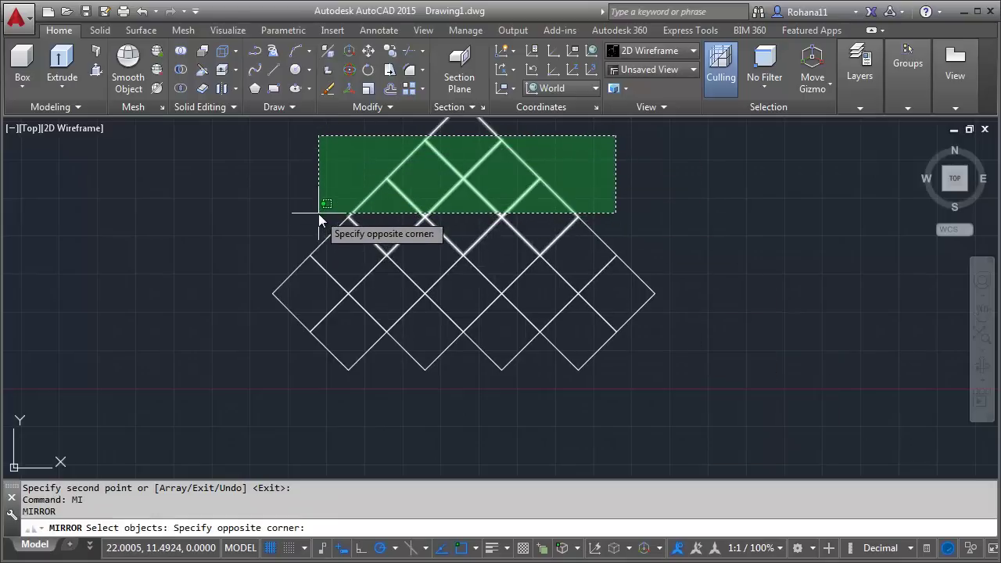
{"action": "left_click", "coordinate": [319, 213]}
{"action": "key", "text": "Return"}
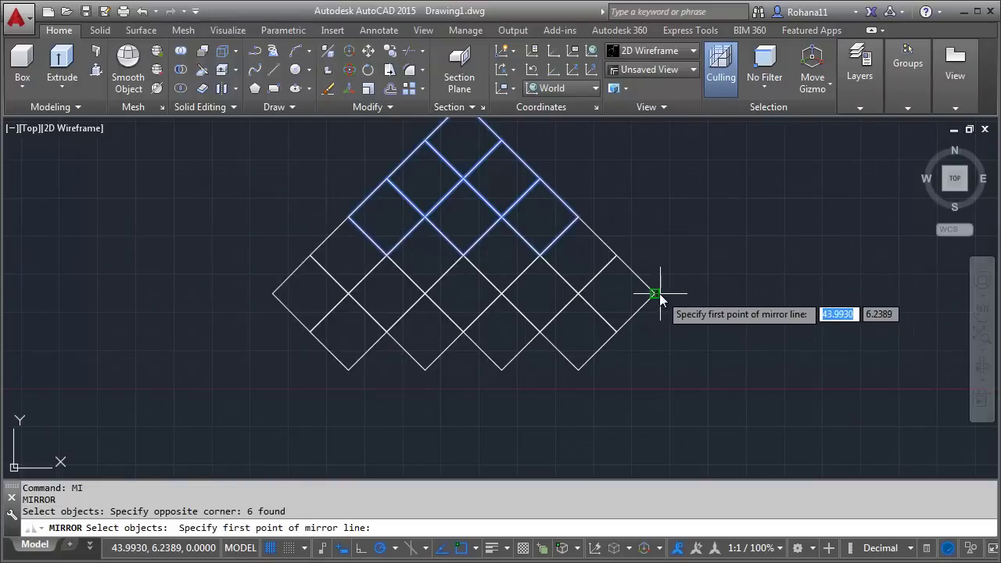
{"action": "left_click", "coordinate": [659, 293]}
{"action": "left_click", "coordinate": [730, 297]}
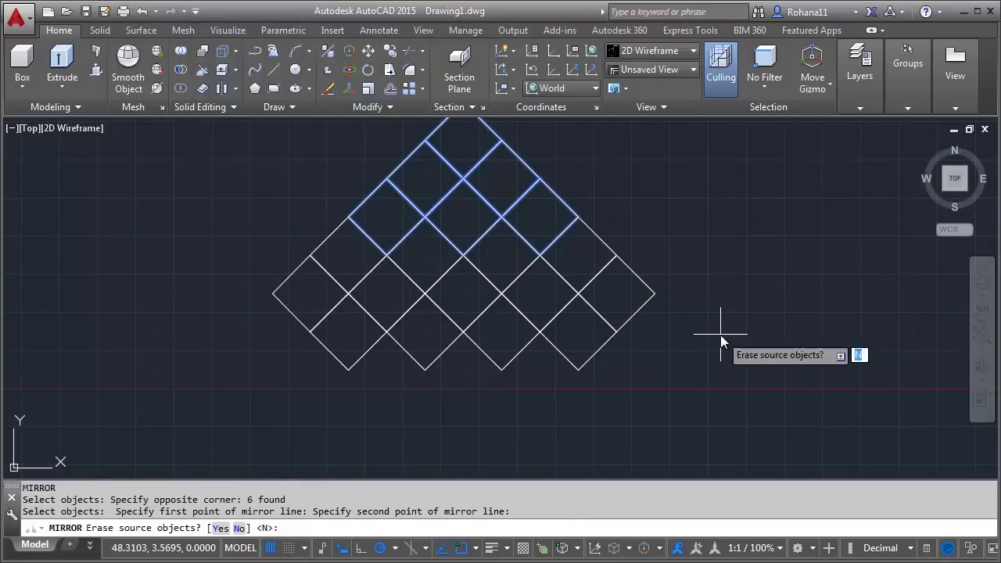
{"action": "key", "text": "Return"}
{"action": "scroll", "coordinate": [720, 335], "scroll_direction": "down", "scroll_amount": 1}
{"action": "type", "text": "hat"}
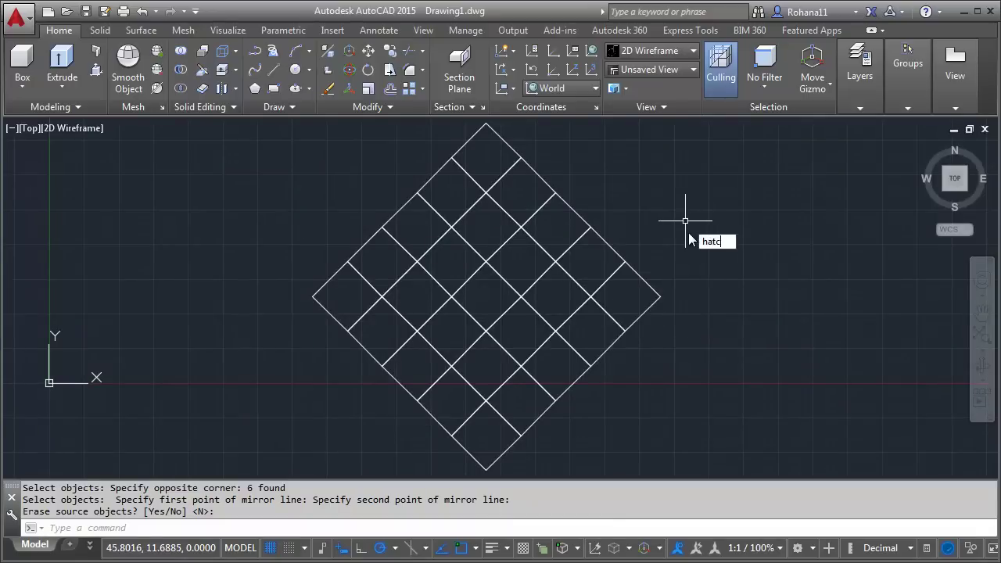
Step: Hatch all fifteen outer-ring cells of the diamond grid with the ANSI31 pattern
{"action": "type", "text": "c"}
{"action": "key", "text": "Return"}
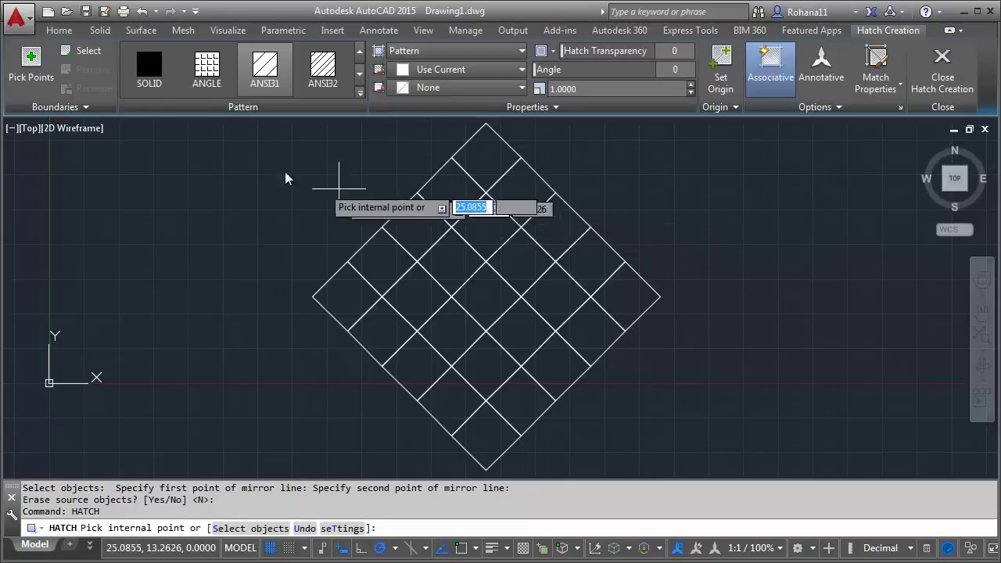
{"action": "left_click", "coordinate": [23, 69]}
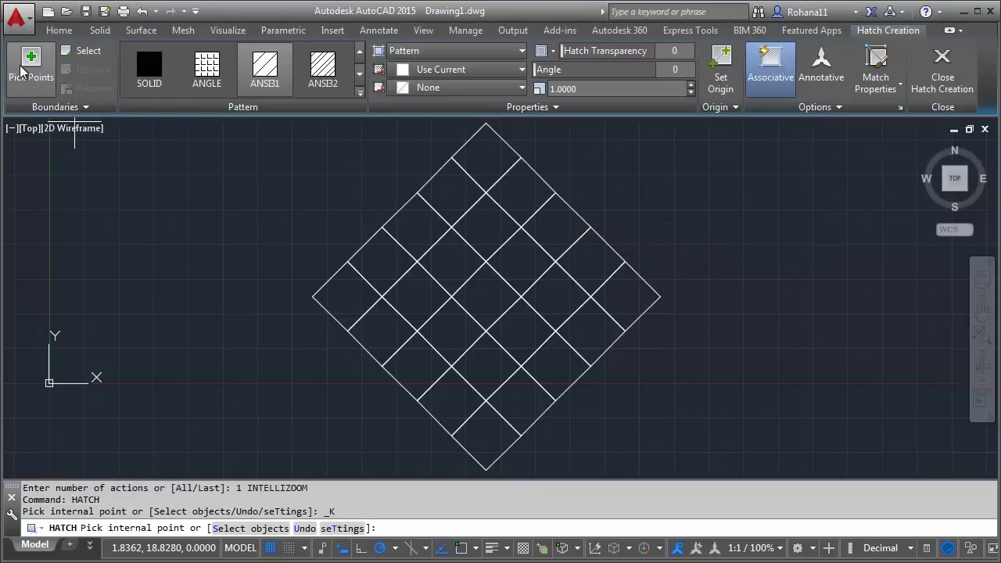
{"action": "left_click", "coordinate": [476, 140]}
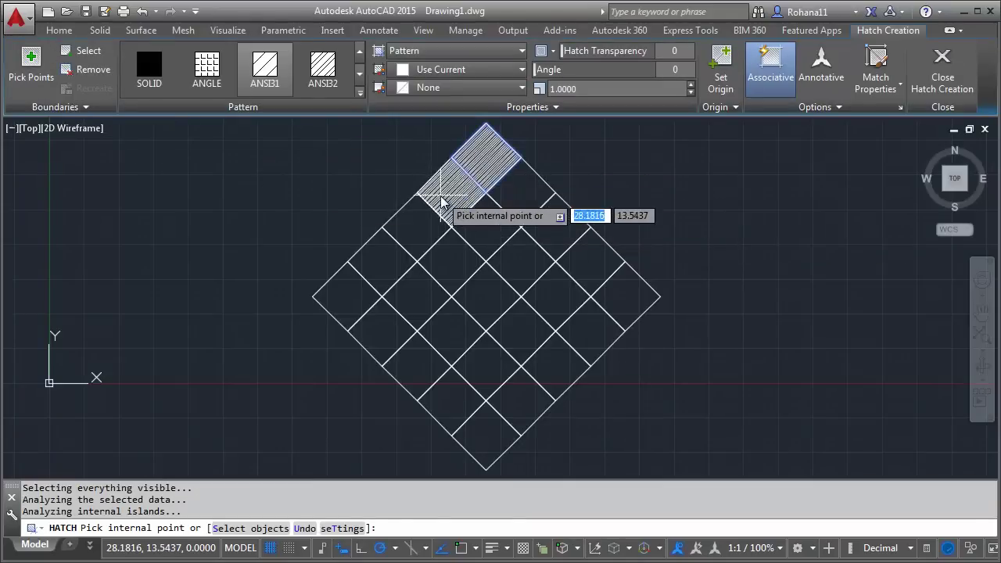
{"action": "left_click", "coordinate": [406, 231]}
{"action": "left_click", "coordinate": [395, 263]}
{"action": "left_click", "coordinate": [347, 309]}
{"action": "left_click", "coordinate": [379, 341]}
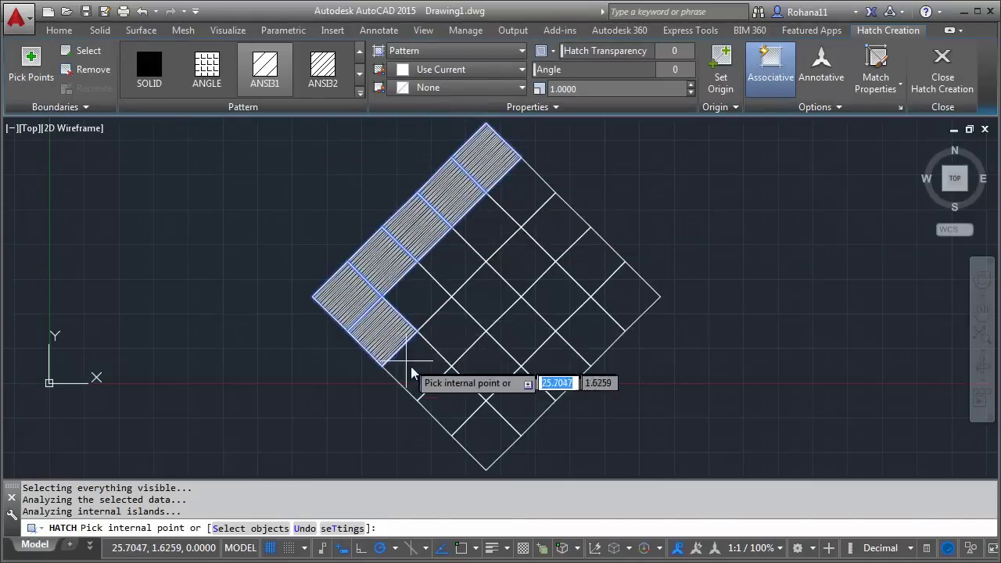
{"action": "left_click", "coordinate": [418, 367]}
{"action": "left_click", "coordinate": [460, 407]}
{"action": "left_click", "coordinate": [487, 434]}
{"action": "left_click", "coordinate": [523, 399]}
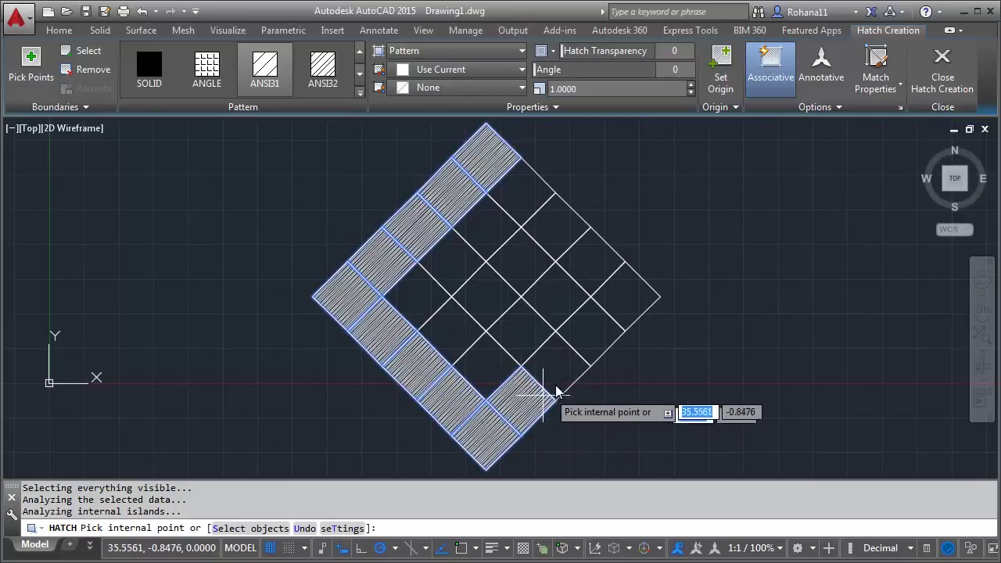
{"action": "left_click", "coordinate": [557, 366]}
{"action": "left_click", "coordinate": [593, 329]}
{"action": "left_click", "coordinate": [623, 295]}
{"action": "left_click", "coordinate": [583, 262]}
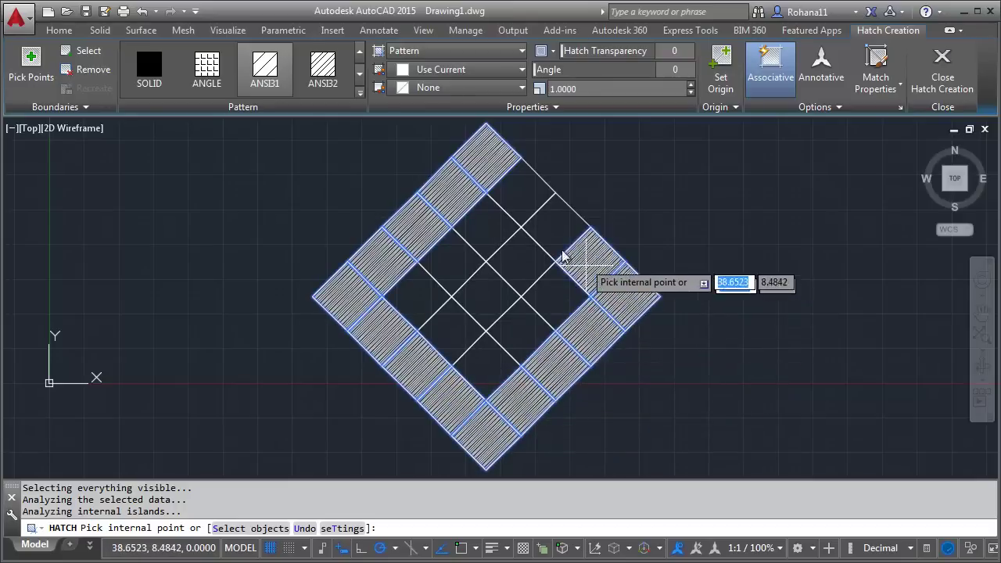
{"action": "left_click", "coordinate": [543, 219]}
{"action": "left_click", "coordinate": [518, 201]}
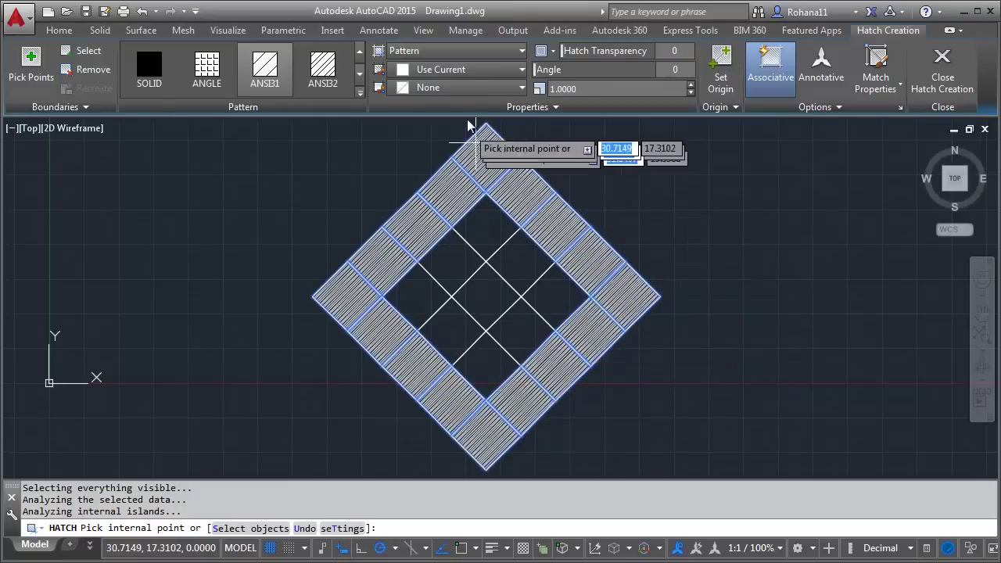
{"action": "left_click", "coordinate": [478, 53]}
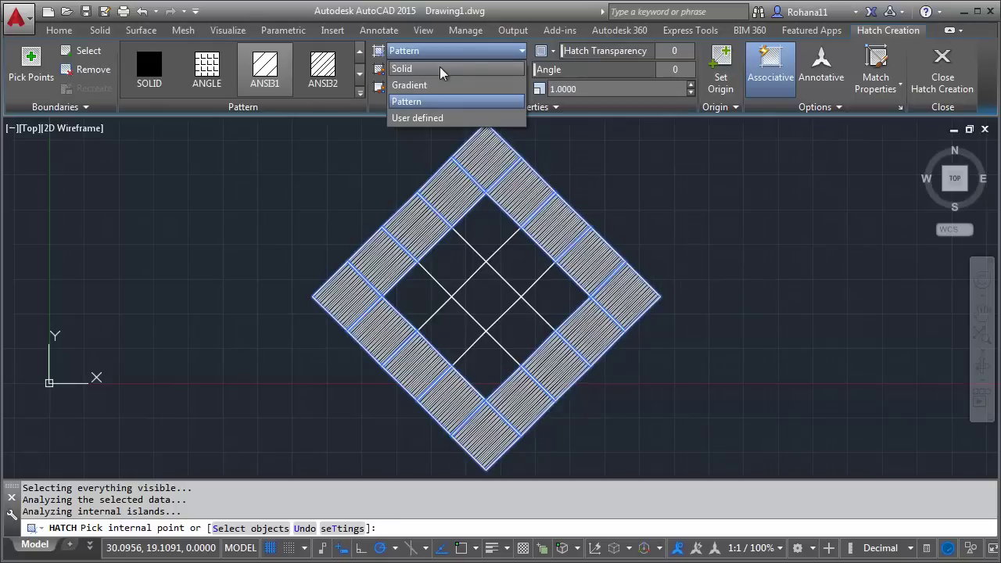
Step: Change the outer-ring hatch to a solid fill in dark navy colour 158
{"action": "left_click", "coordinate": [400, 69]}
{"action": "left_click", "coordinate": [452, 70]}
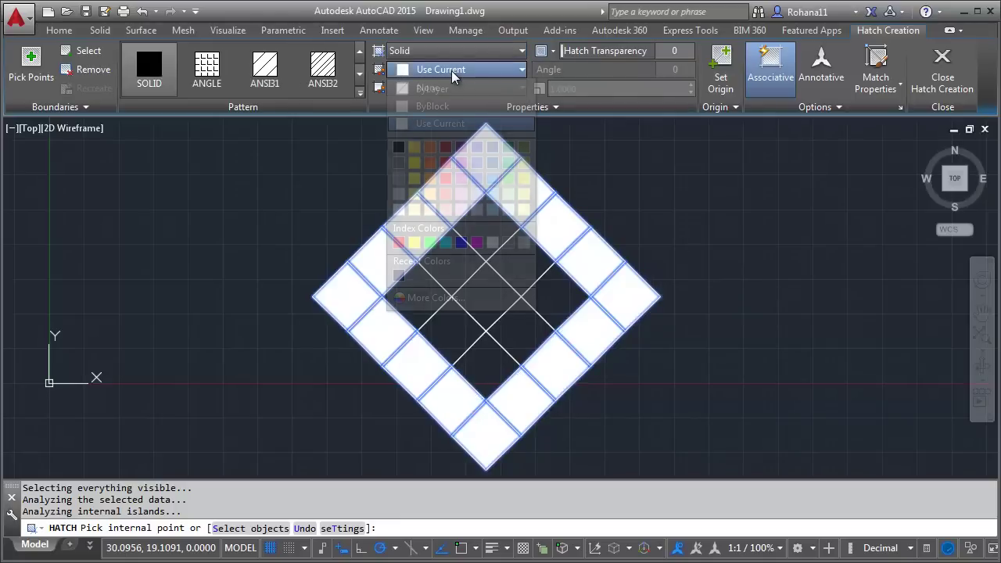
{"action": "left_click", "coordinate": [424, 299]}
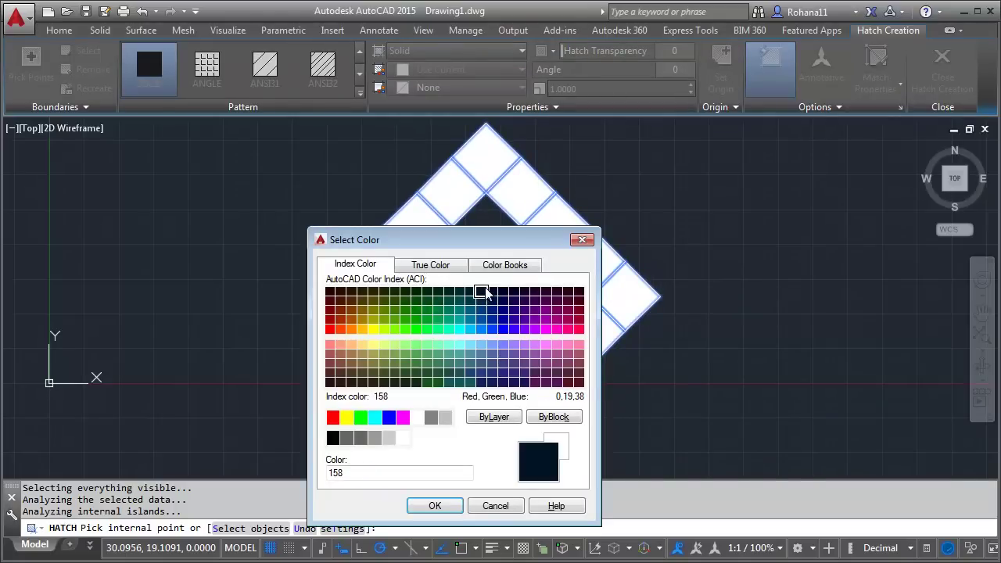
{"action": "left_click", "coordinate": [433, 506]}
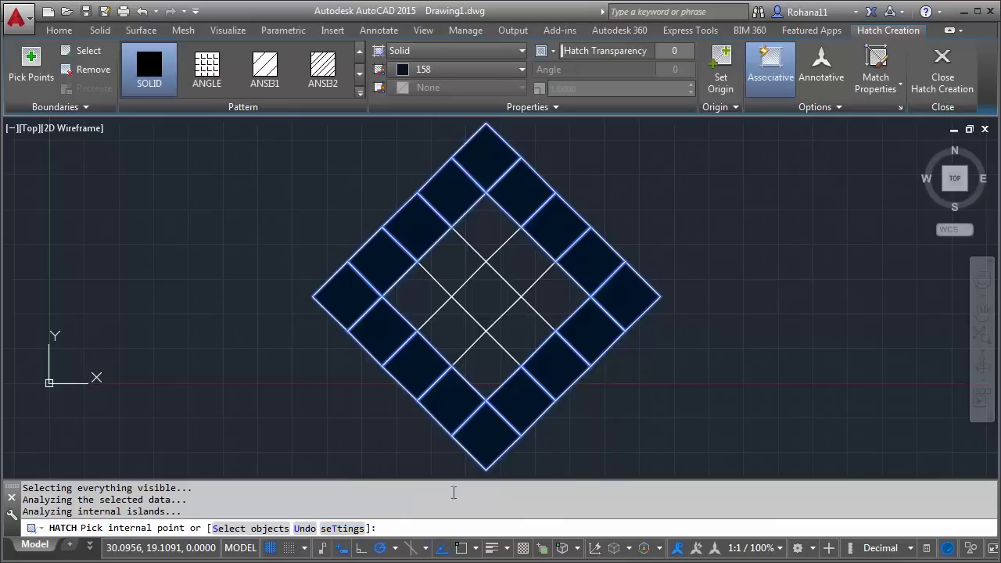
{"action": "key", "text": "Return"}
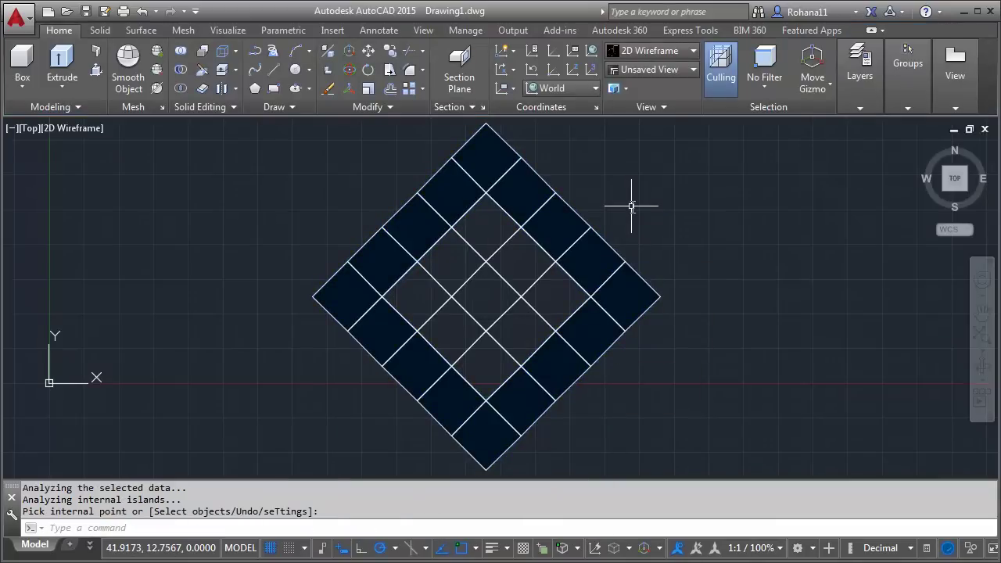
Step: Fill the central diamond cell with a solid Yellow hatch
{"action": "key", "text": "Return"}
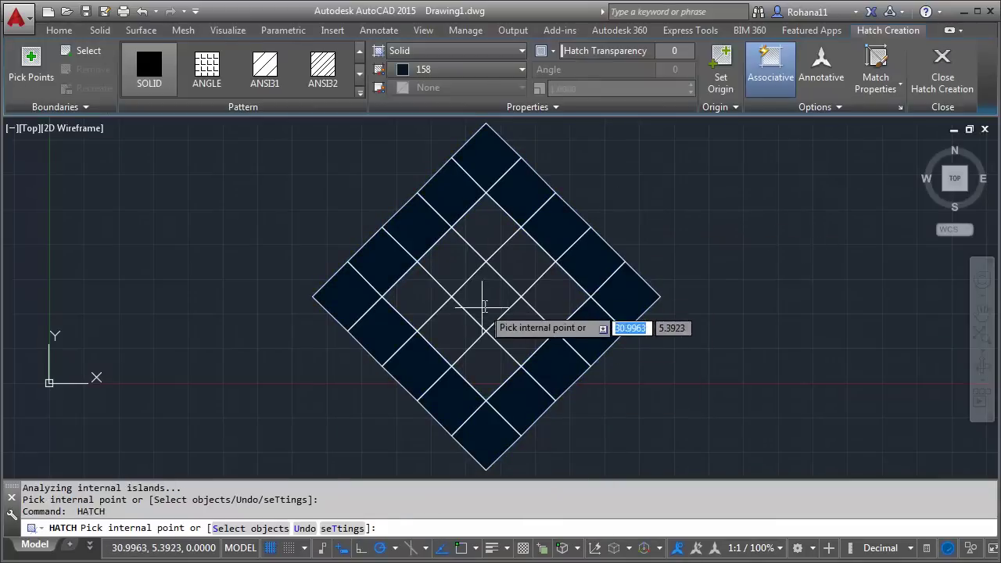
{"action": "left_click", "coordinate": [492, 296]}
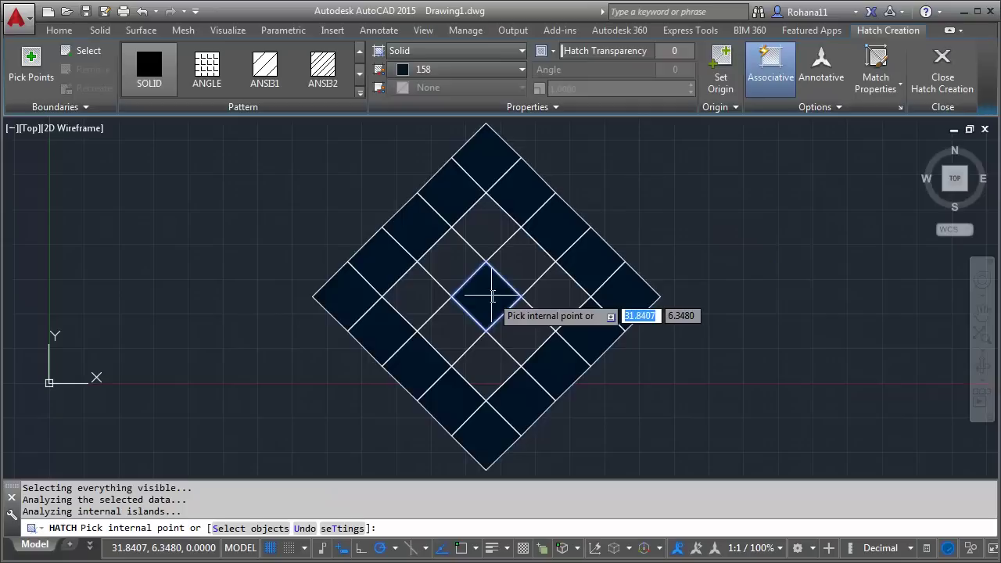
{"action": "left_click", "coordinate": [459, 72]}
{"action": "left_click", "coordinate": [417, 247]}
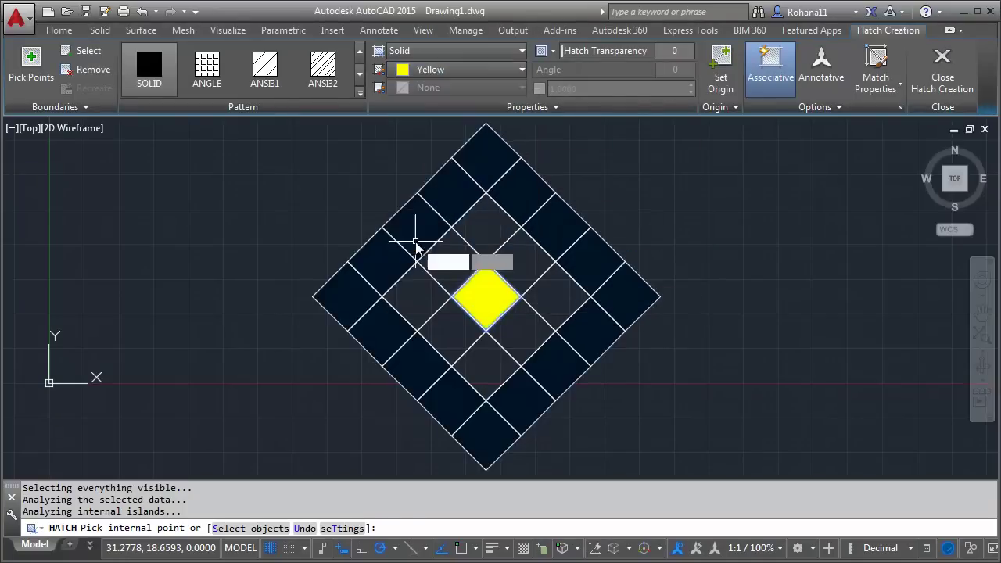
{"action": "key", "text": "Return"}
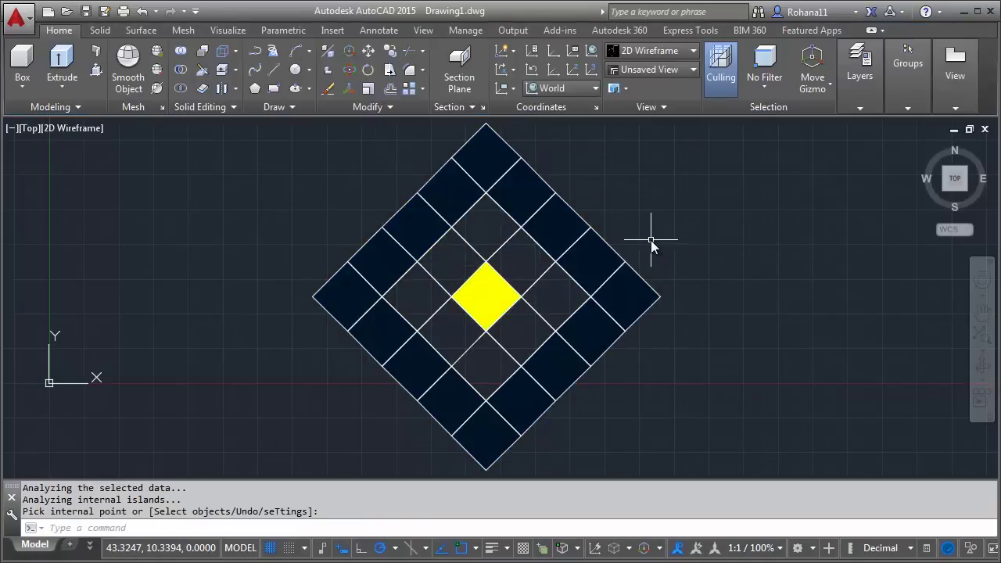
Step: Fill the cells surrounding the yellow centre with solid blue hatch
{"action": "key", "text": "Return"}
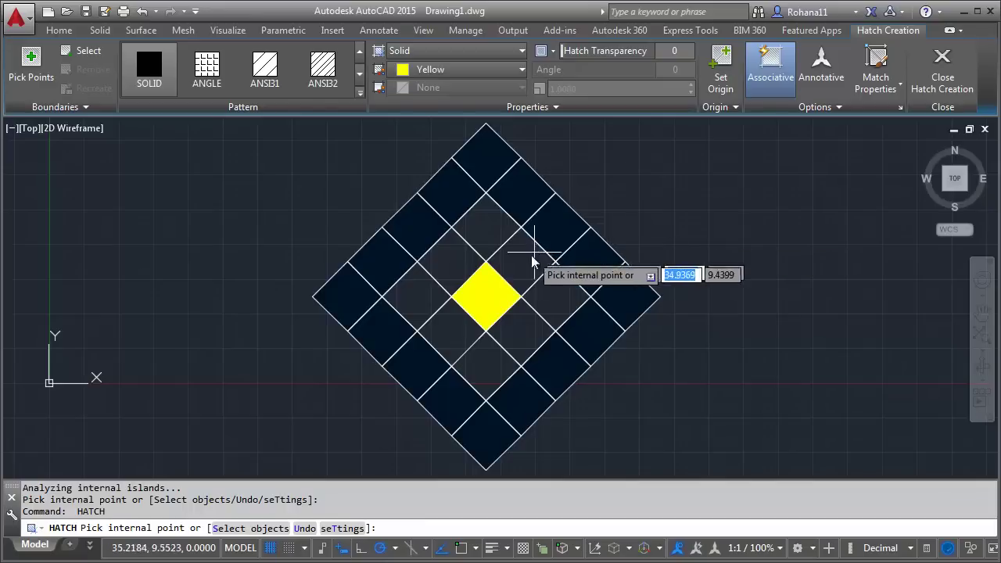
{"action": "left_click", "coordinate": [532, 262]}
{"action": "left_click", "coordinate": [458, 268]}
{"action": "left_click", "coordinate": [451, 340]}
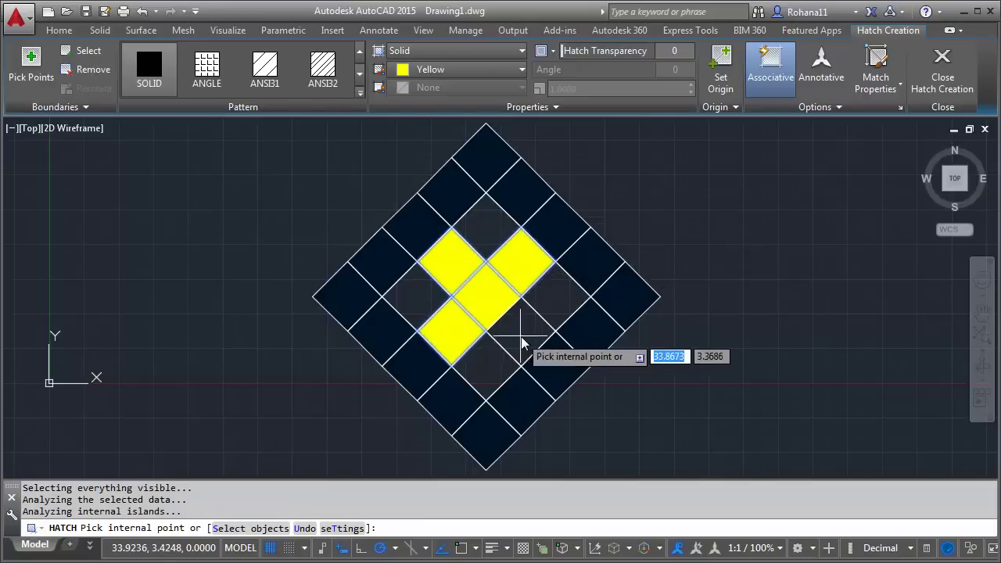
{"action": "left_click", "coordinate": [462, 70]}
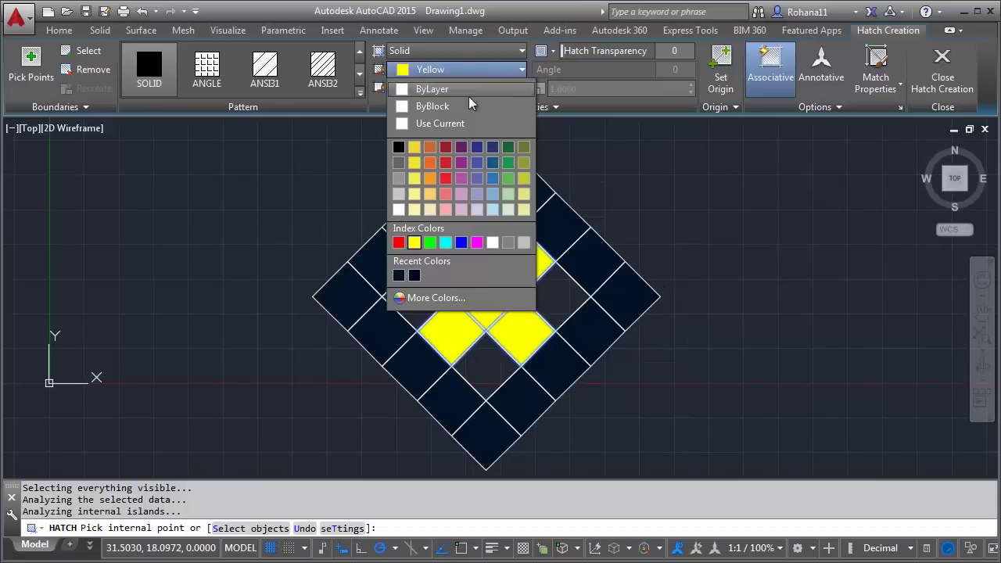
{"action": "left_click", "coordinate": [462, 243]}
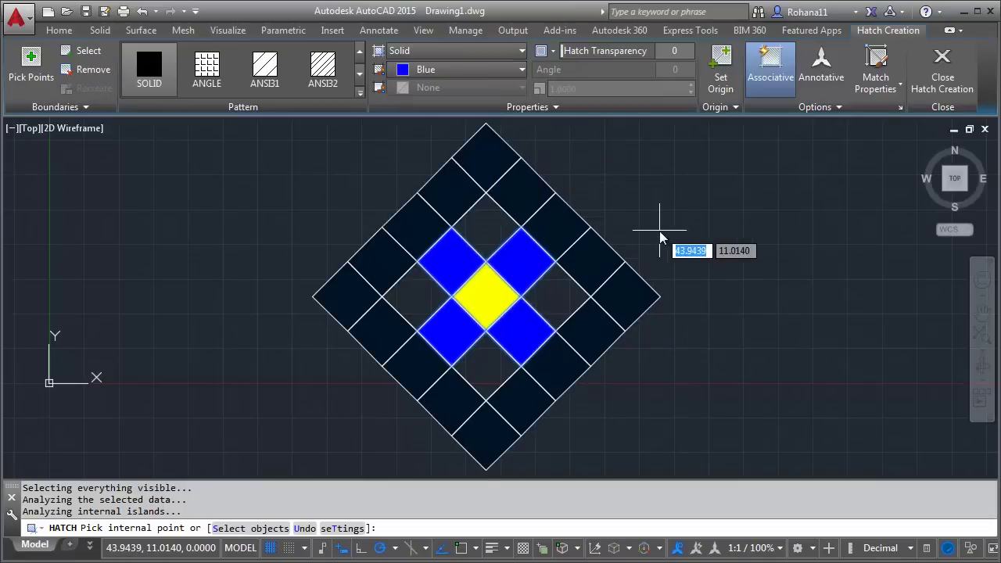
{"action": "key", "text": "Return"}
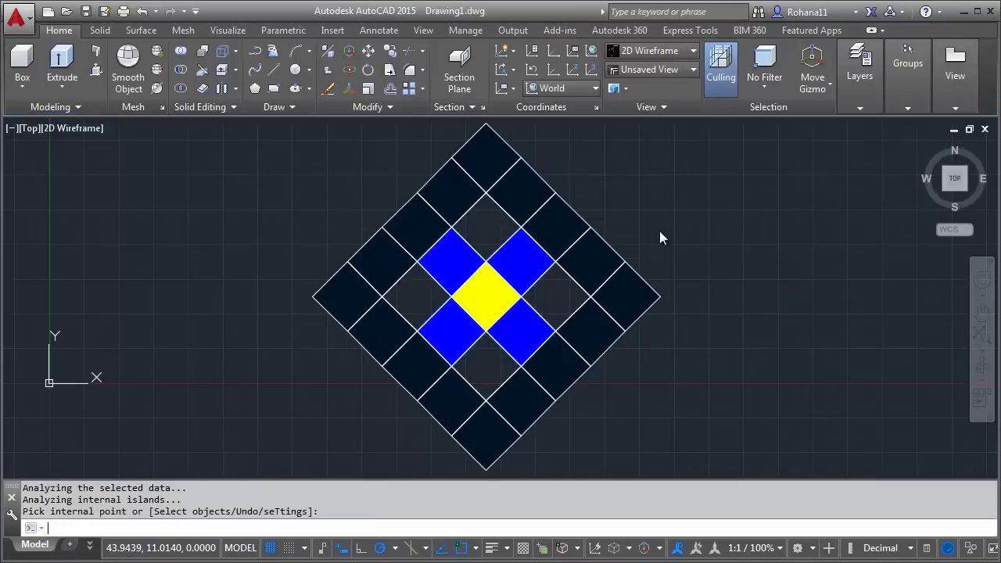
Step: Hatch the four cells of the next ring outward (top, left, bottom, right) in cyan
{"action": "key", "text": "Return"}
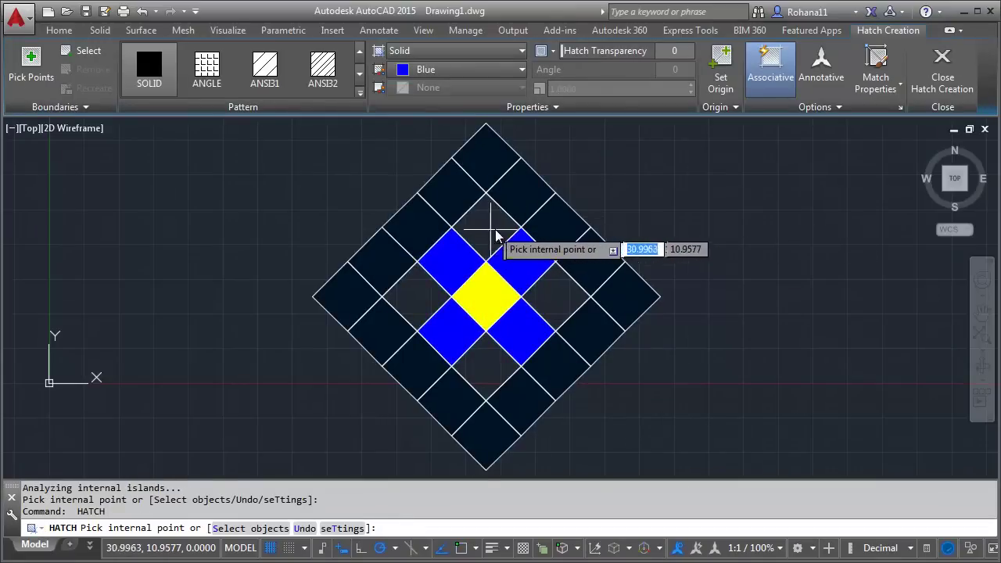
{"action": "left_click", "coordinate": [492, 229]}
{"action": "left_click", "coordinate": [423, 306]}
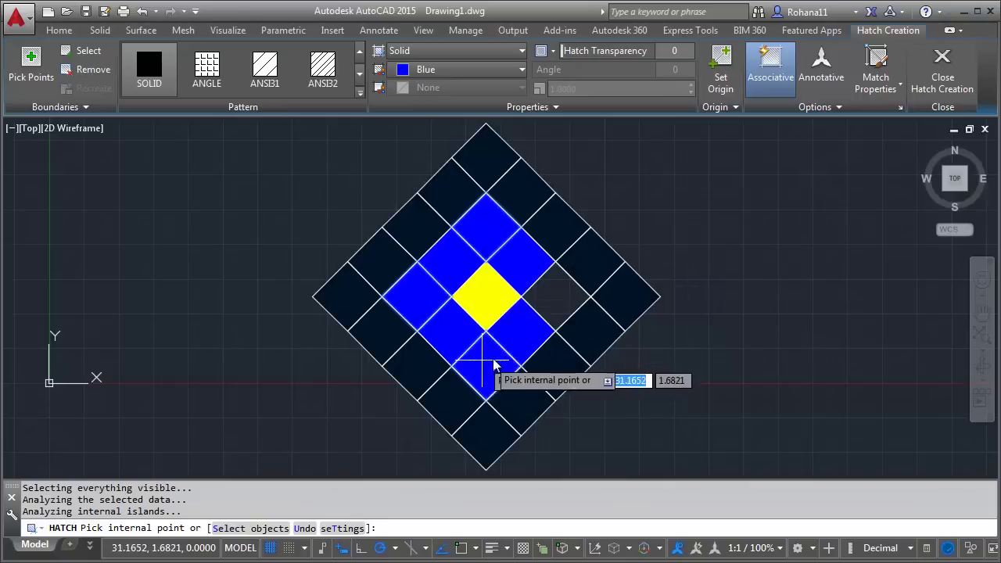
{"action": "left_click", "coordinate": [495, 364]}
{"action": "left_click", "coordinate": [557, 310]}
{"action": "left_click", "coordinate": [502, 71]}
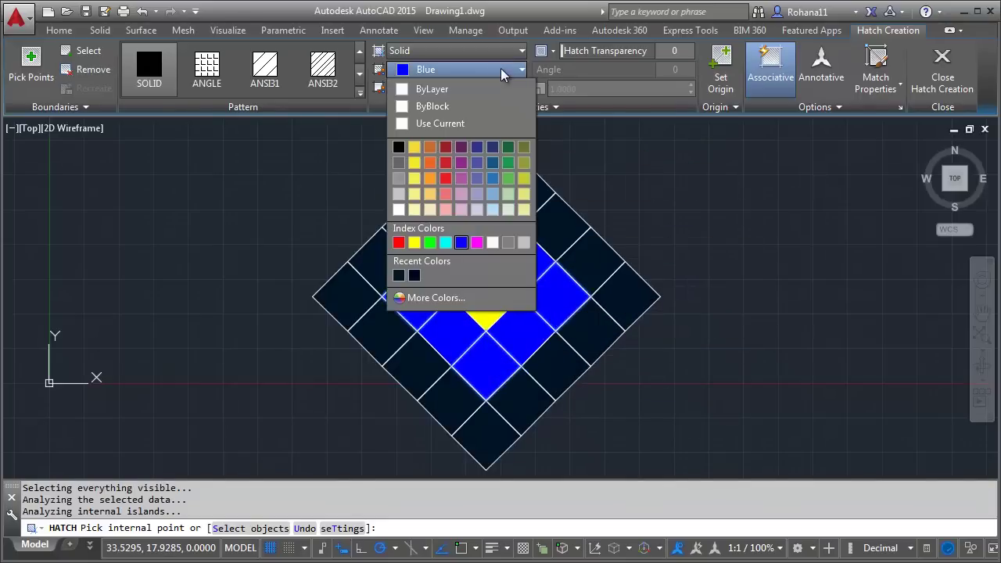
{"action": "left_click", "coordinate": [446, 243]}
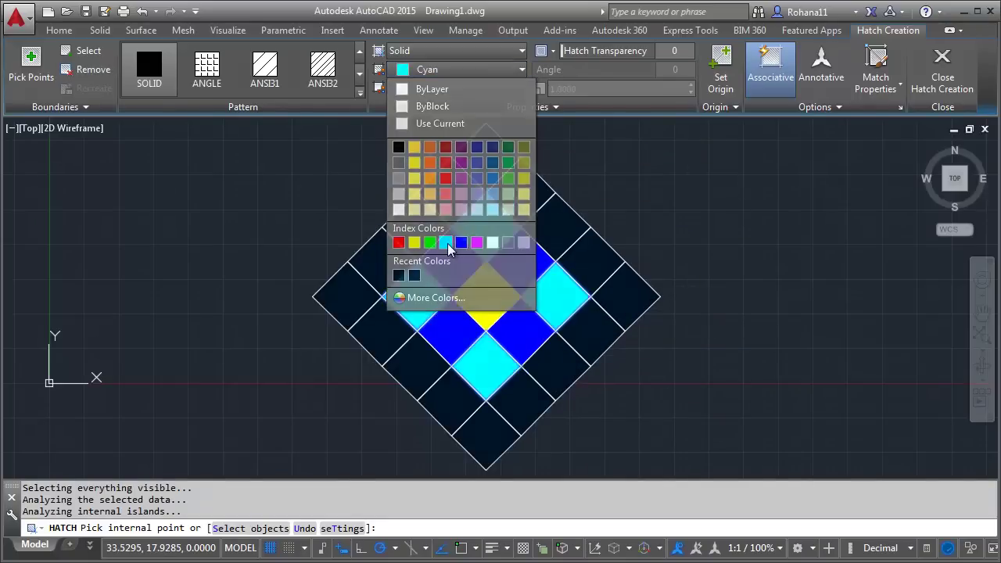
Step: Finish the cyan hatch and pan so the coloured tile sits at the lower left
{"action": "key", "text": "Return"}
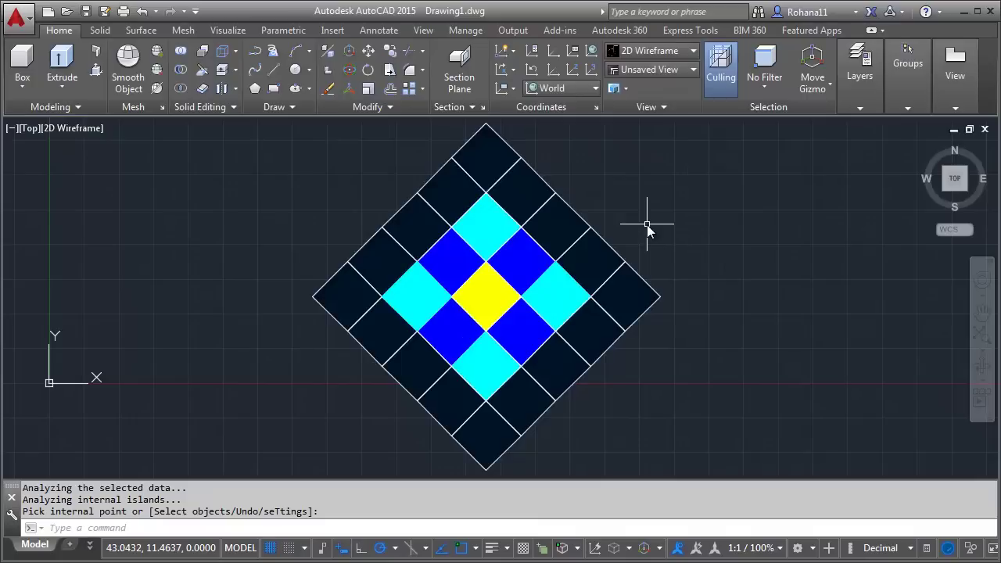
{"action": "scroll", "coordinate": [647, 225], "scroll_direction": "down", "scroll_amount": 1}
{"action": "scroll", "coordinate": [647, 224], "scroll_direction": "down", "scroll_amount": 1}
{"action": "scroll", "coordinate": [647, 225], "scroll_direction": "down", "scroll_amount": 1}
{"action": "scroll", "coordinate": [647, 225], "scroll_direction": "down", "scroll_amount": 2}
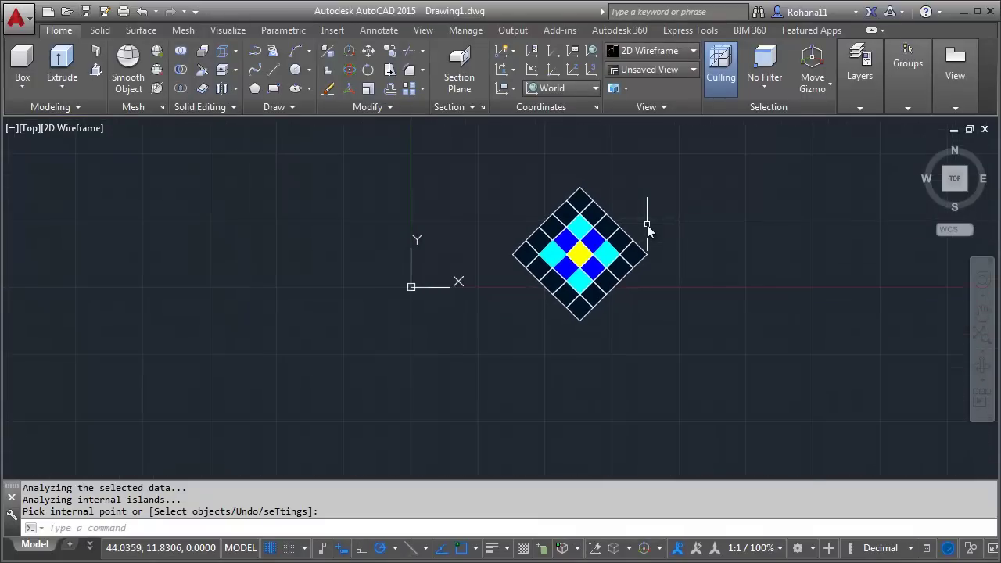
{"action": "scroll", "coordinate": [647, 224], "scroll_direction": "down", "scroll_amount": 1}
{"action": "left_click", "coordinate": [982, 315]}
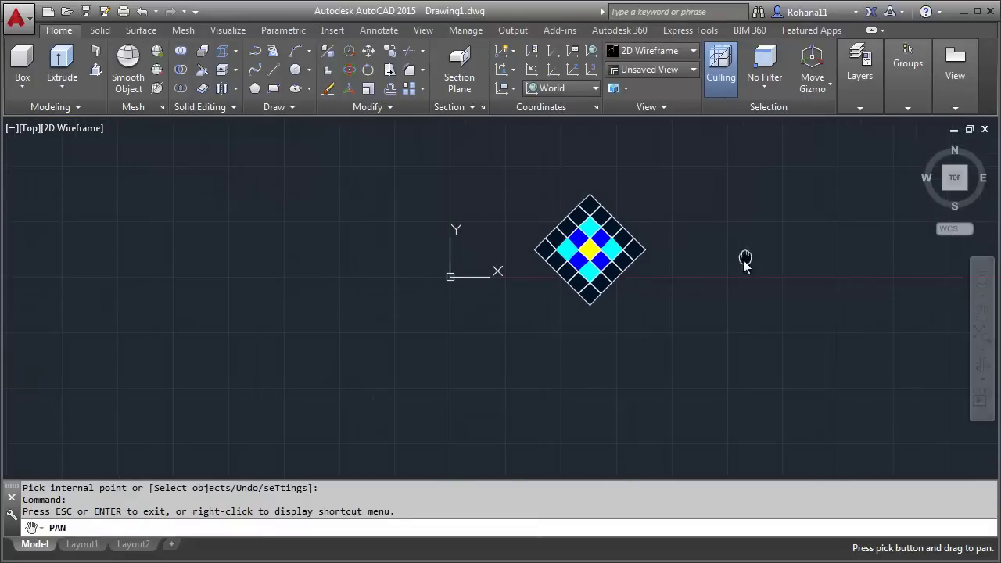
{"action": "mouse_move", "coordinate": [747, 257]}
{"action": "left_mouse_down"}
{"action": "mouse_move", "coordinate": [615, 313]}
{"action": "mouse_move", "coordinate": [517, 397]}
{"action": "left_mouse_up"}
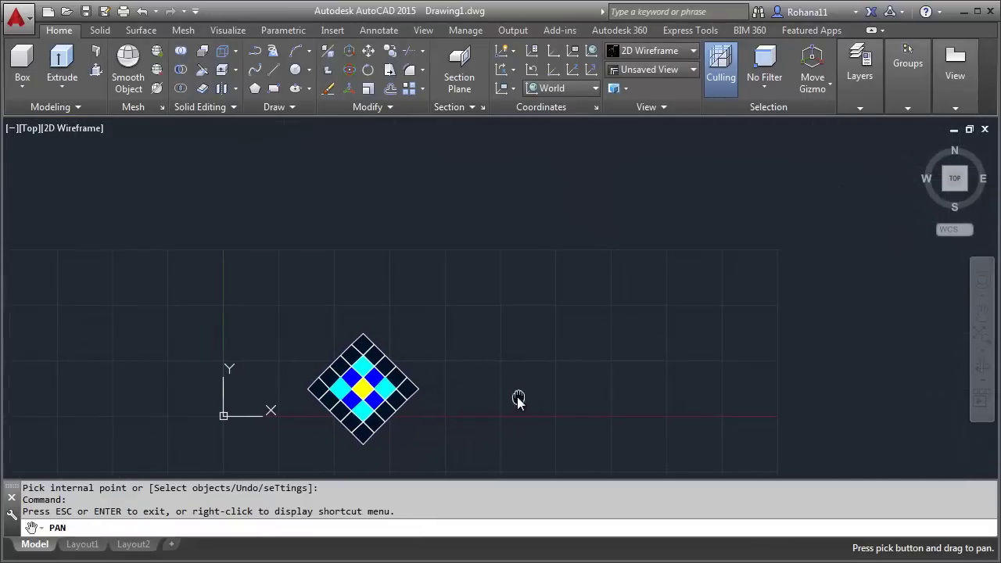
{"action": "key", "text": "Escape"}
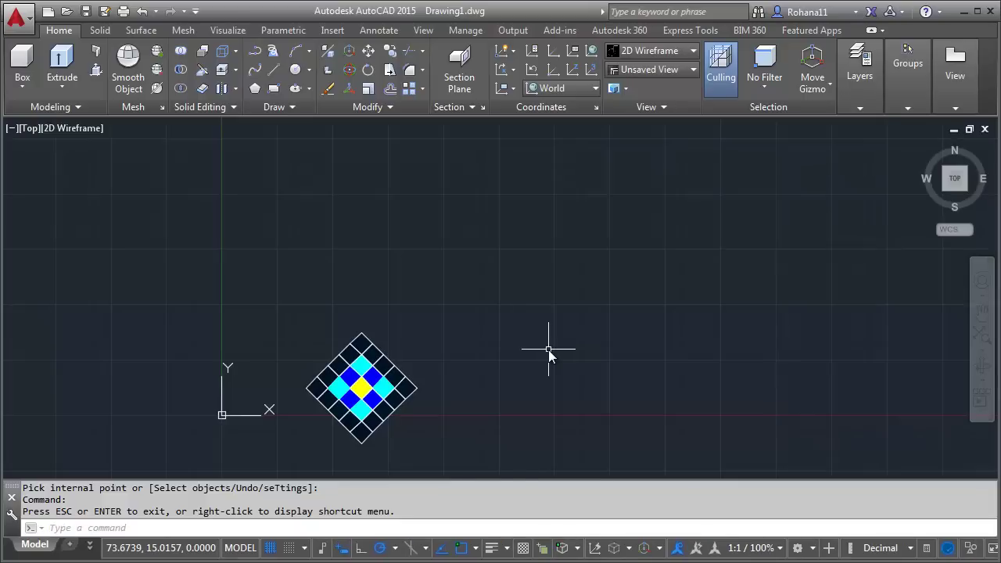
Step: Copy the 29-object tile from its bottom corner to seven interlocking positions above it
{"action": "type", "text": "CO"}
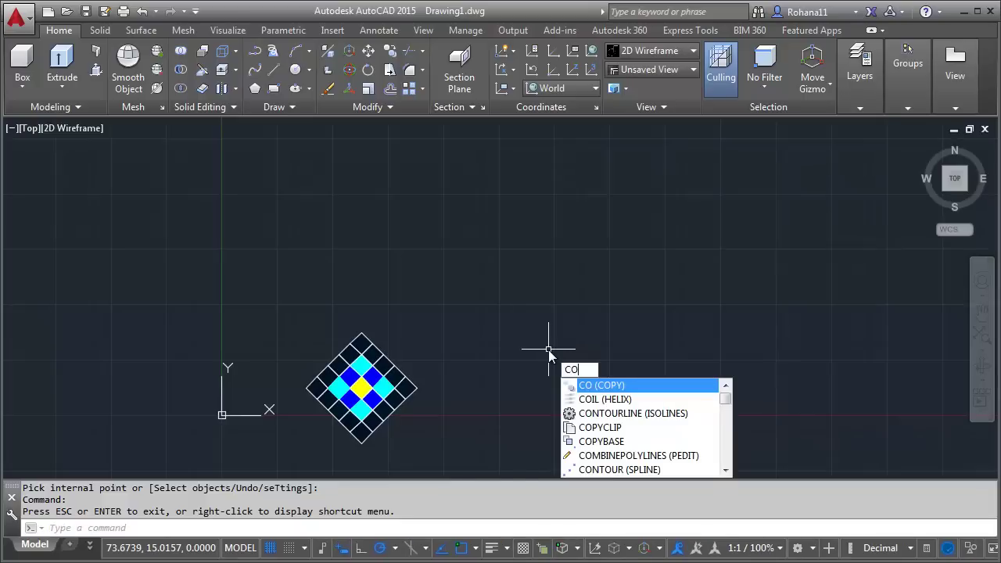
{"action": "key", "text": "Return"}
{"action": "left_click", "coordinate": [467, 310]}
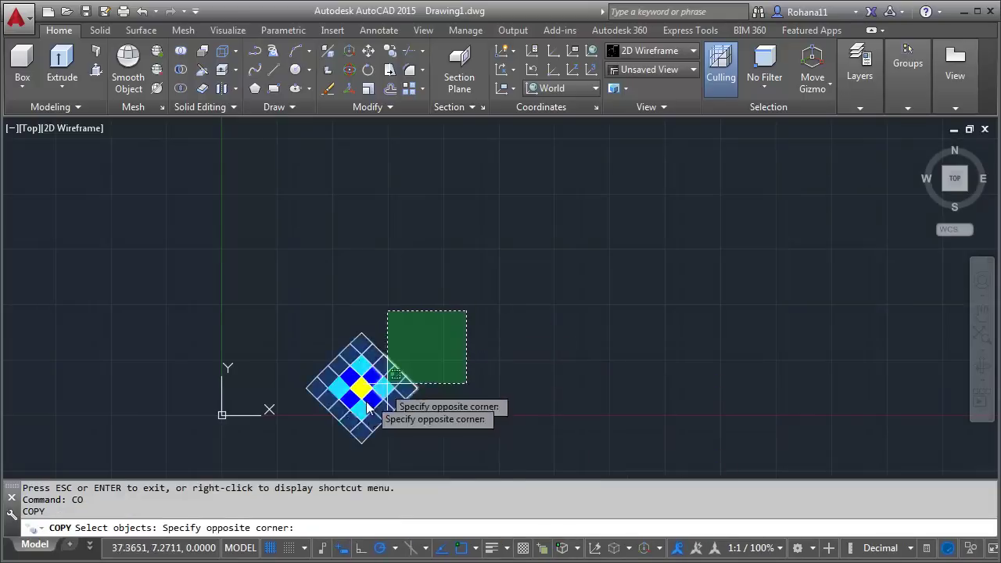
{"action": "left_click", "coordinate": [305, 446]}
{"action": "key", "text": "Return"}
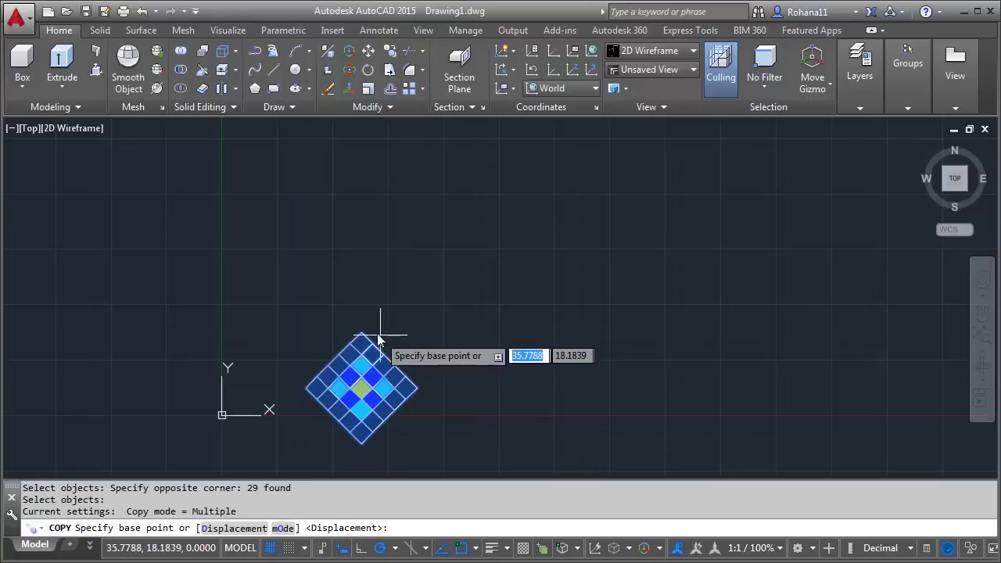
{"action": "left_click", "coordinate": [361, 444]}
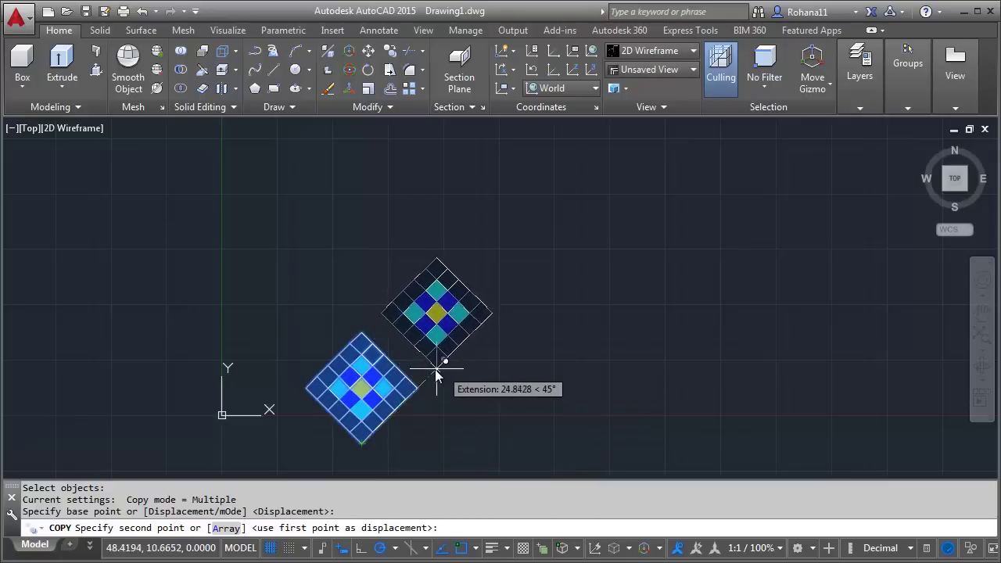
{"action": "left_click", "coordinate": [406, 400]}
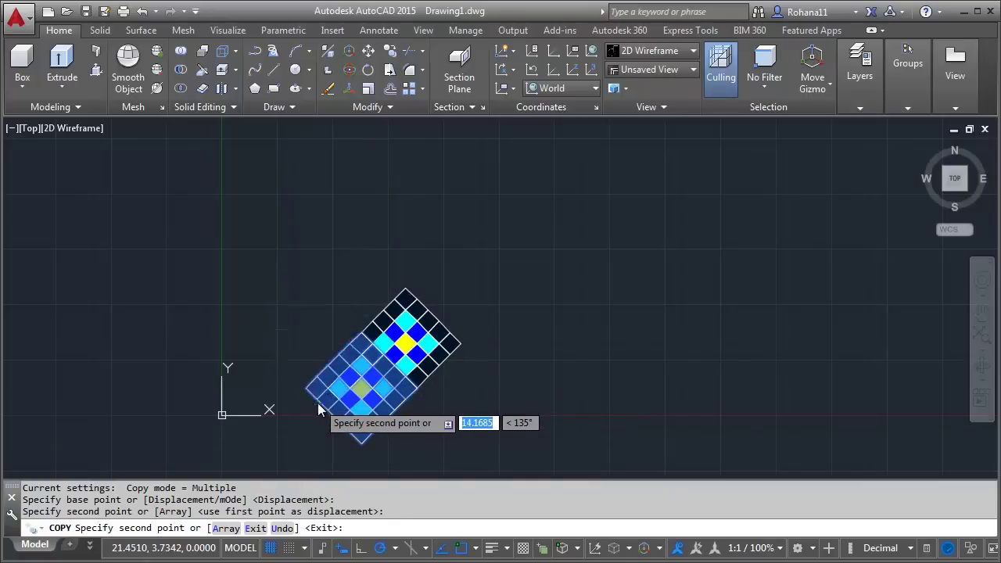
{"action": "left_click", "coordinate": [316, 400]}
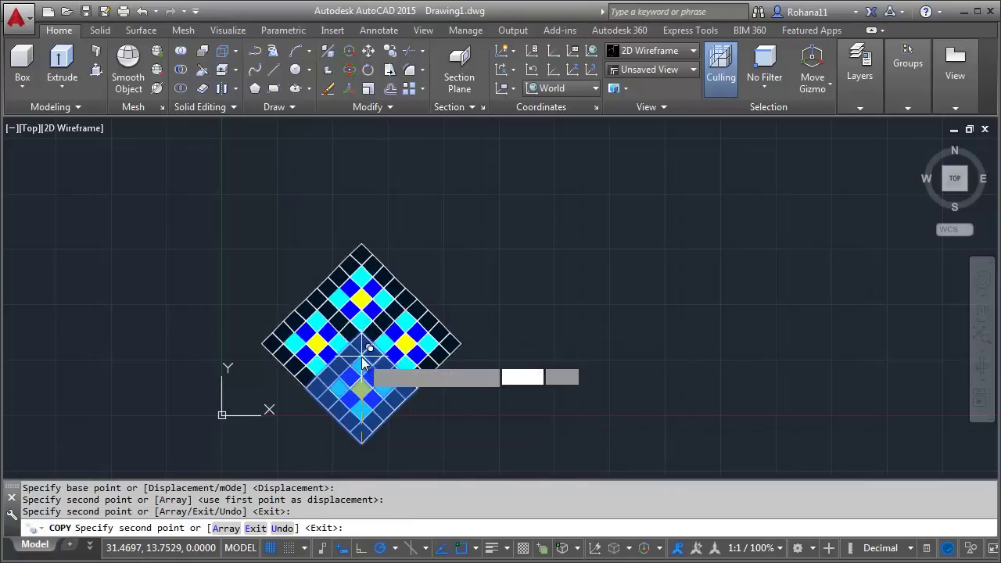
{"action": "left_click", "coordinate": [364, 361]}
{"action": "left_click", "coordinate": [406, 317]}
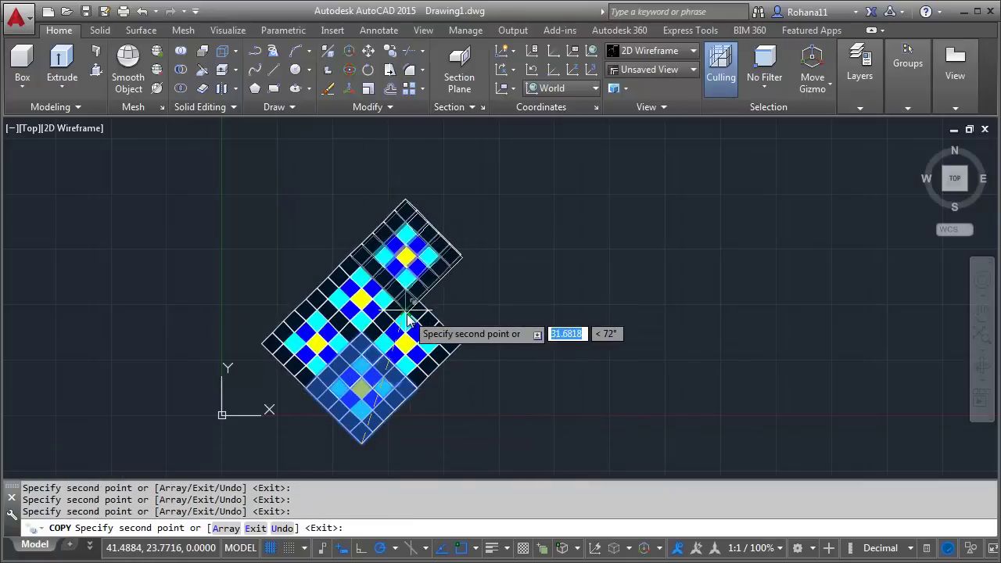
{"action": "left_click", "coordinate": [317, 311]}
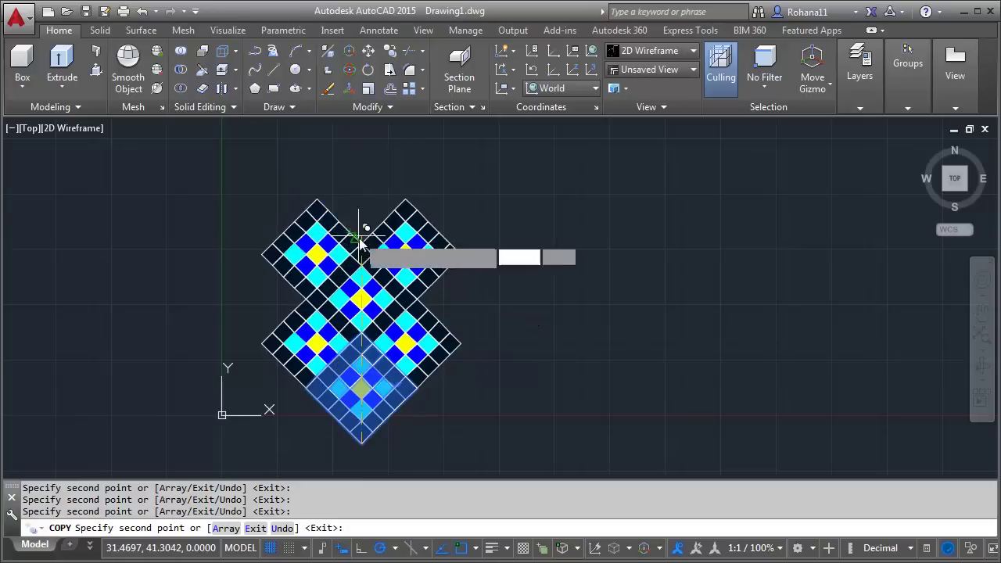
{"action": "left_click", "coordinate": [406, 223]}
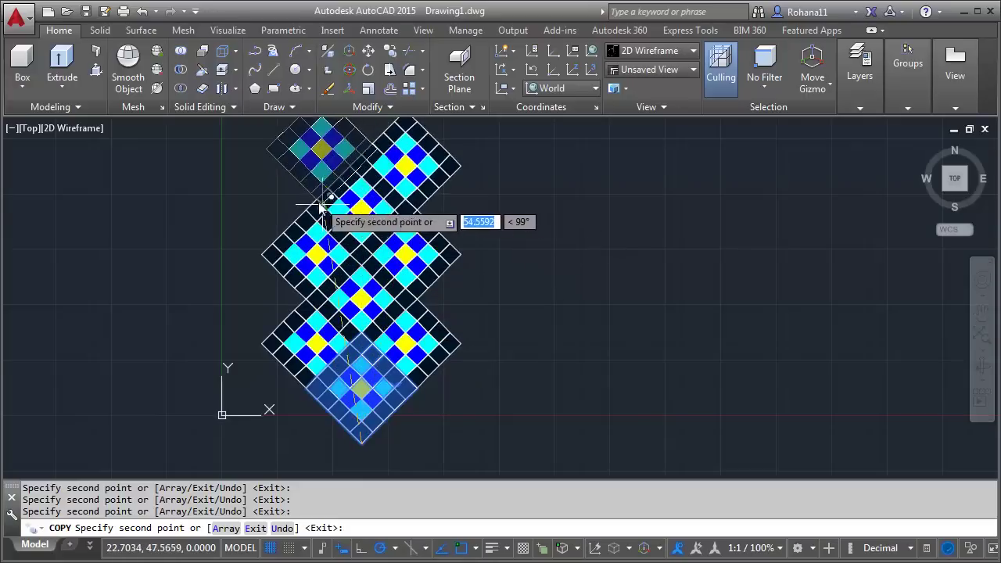
{"action": "left_click", "coordinate": [319, 225]}
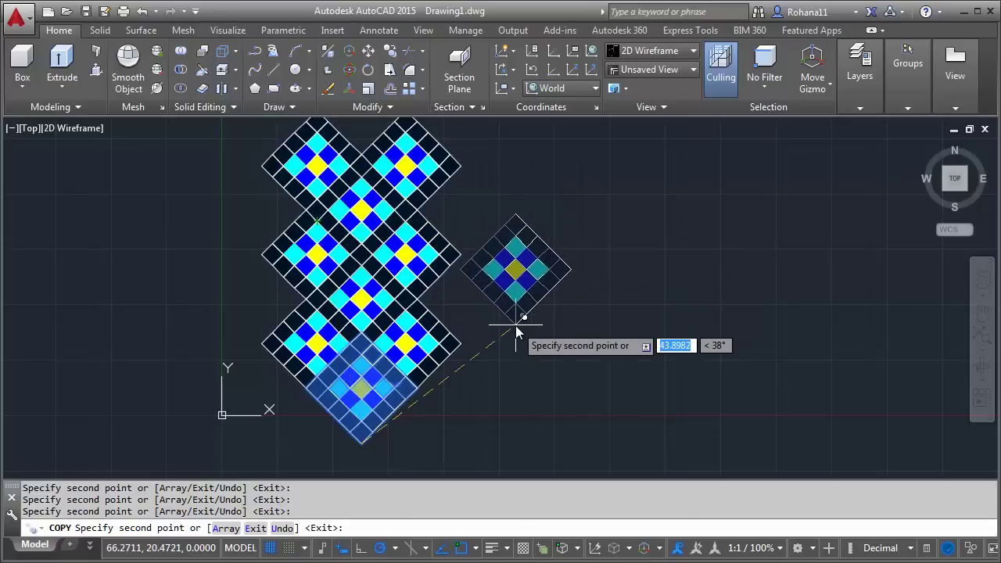
{"action": "scroll", "coordinate": [515, 326], "scroll_direction": "down", "scroll_amount": 1}
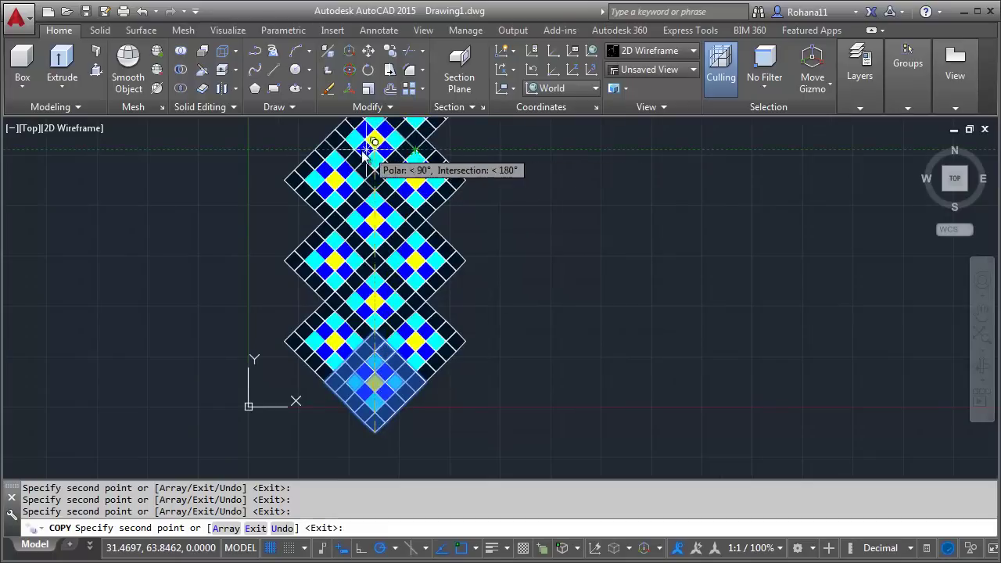
Step: End copying and zoom to the extents of the whole tile pattern
{"action": "key", "text": "Return"}
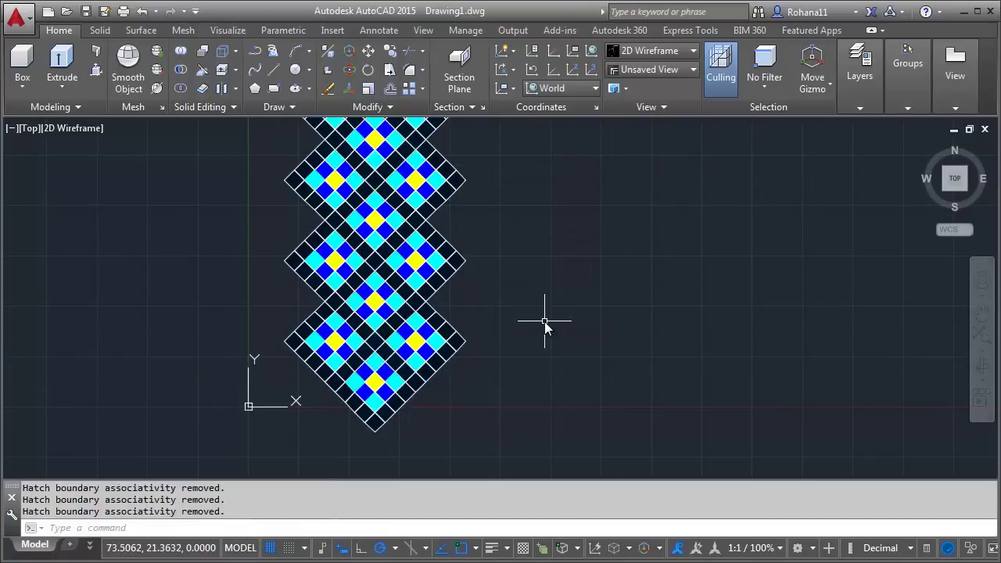
{"action": "type", "text": "zm"}
{"action": "key", "text": "Return"}
{"action": "type", "text": "e"}
{"action": "key", "text": "Return"}
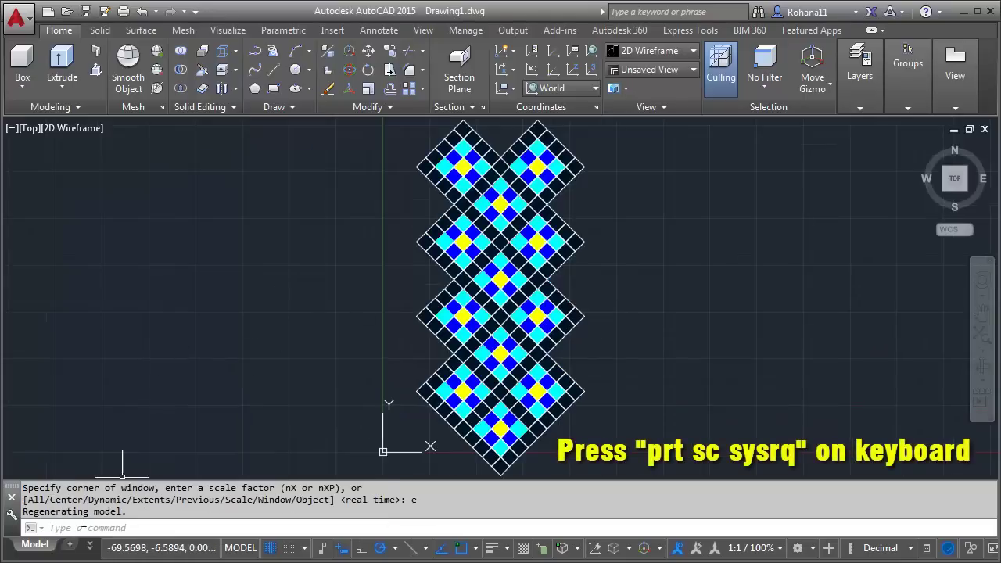
Step: Launch Paint from the Start menu's Accessories folder
{"action": "key", "text": "super"}
{"action": "left_click", "coordinate": [23, 514]}
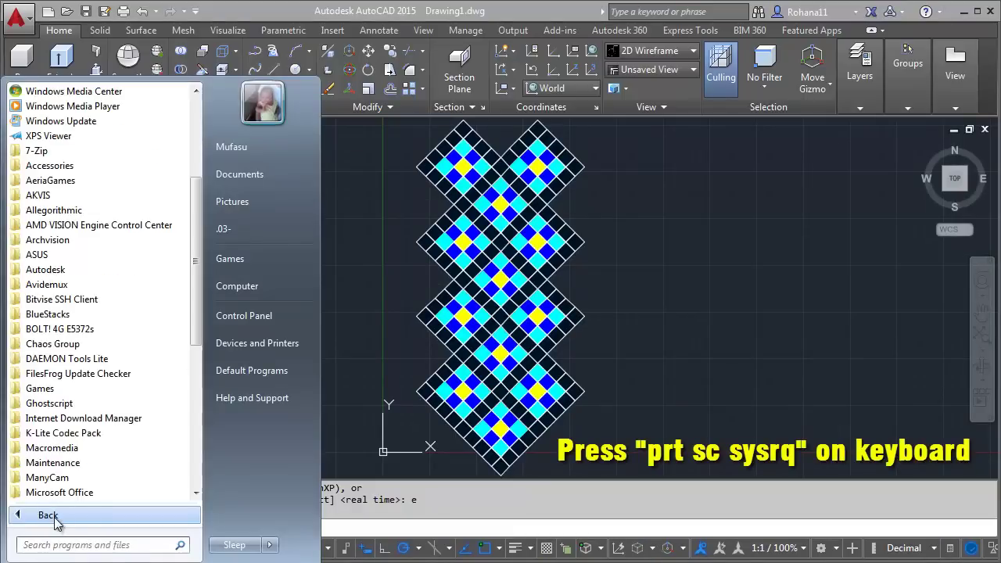
{"action": "left_click", "coordinate": [78, 165]}
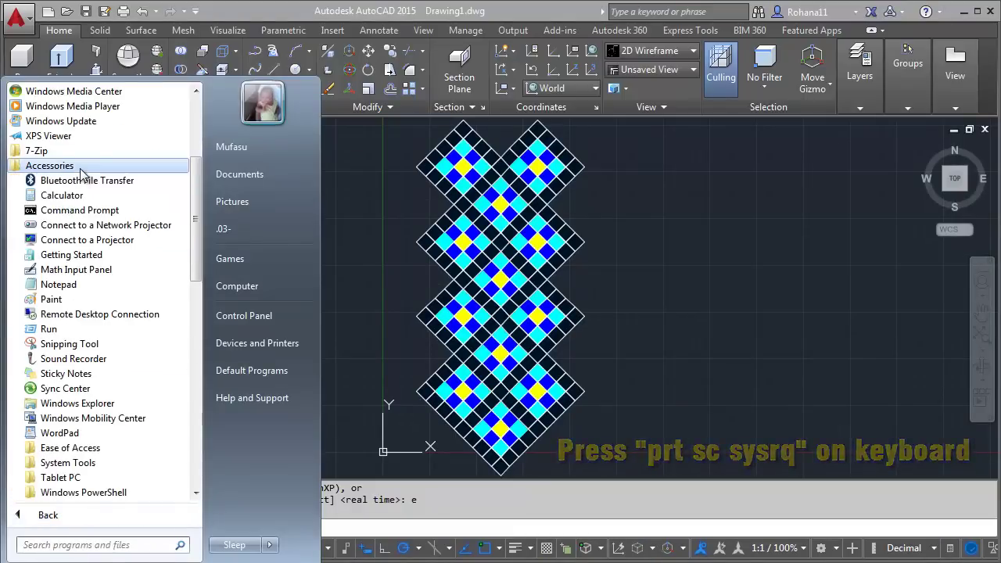
{"action": "left_click", "coordinate": [57, 301]}
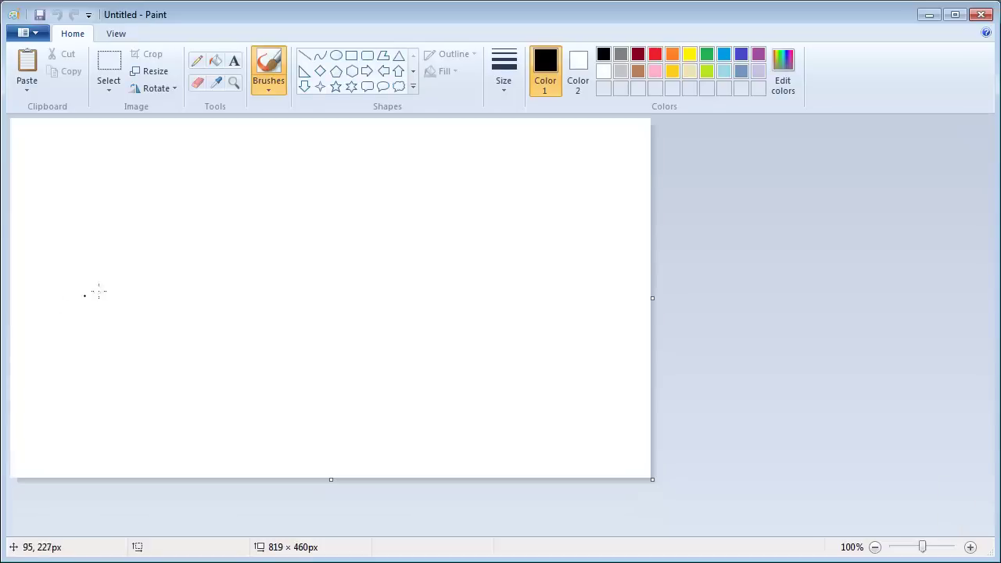
Step: Paste the AutoCAD screenshot into Paint and save it as JPEG 'texture dome' in Documents
{"action": "key", "text": "ctrl+v"}
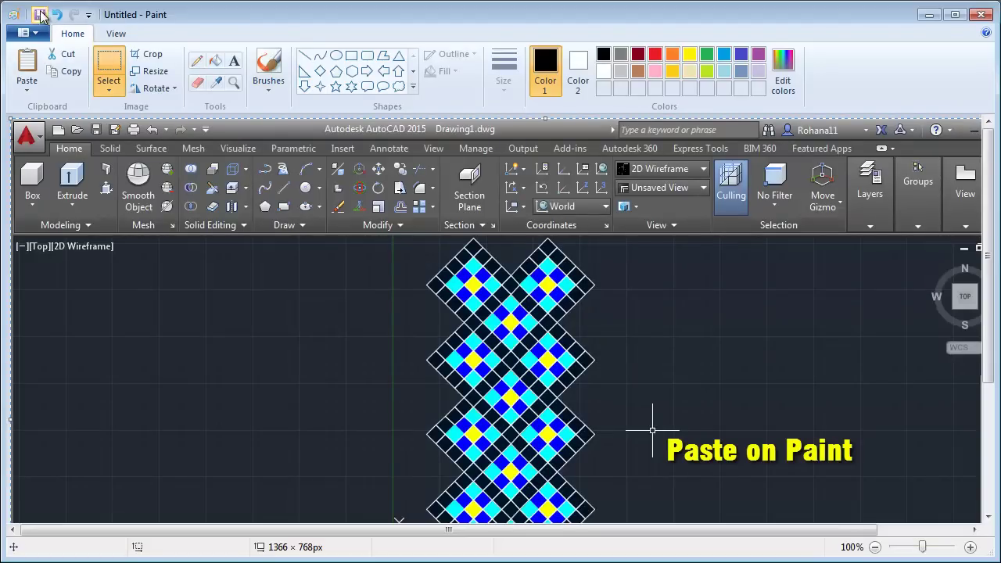
{"action": "left_click", "coordinate": [42, 16]}
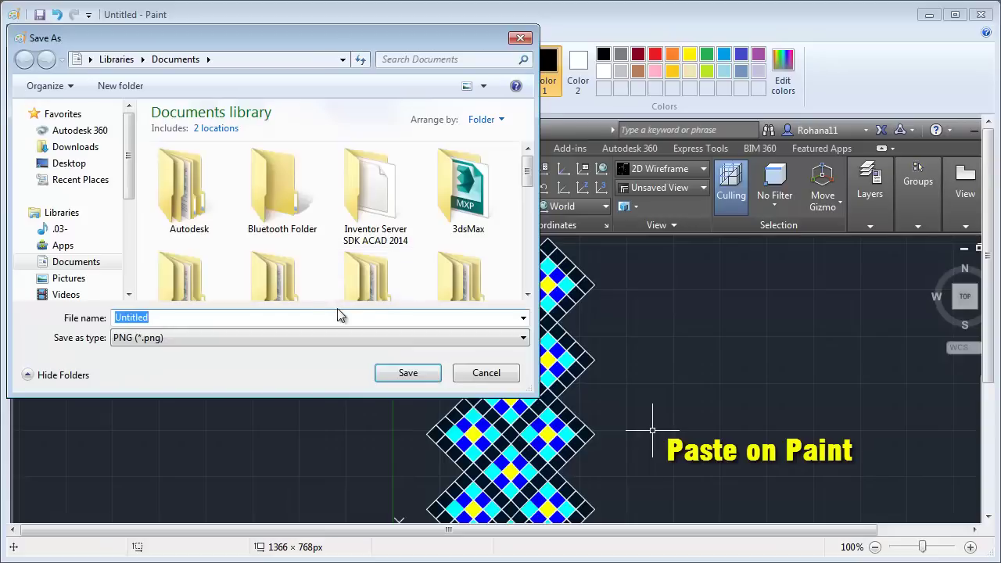
{"action": "left_click", "coordinate": [316, 315]}
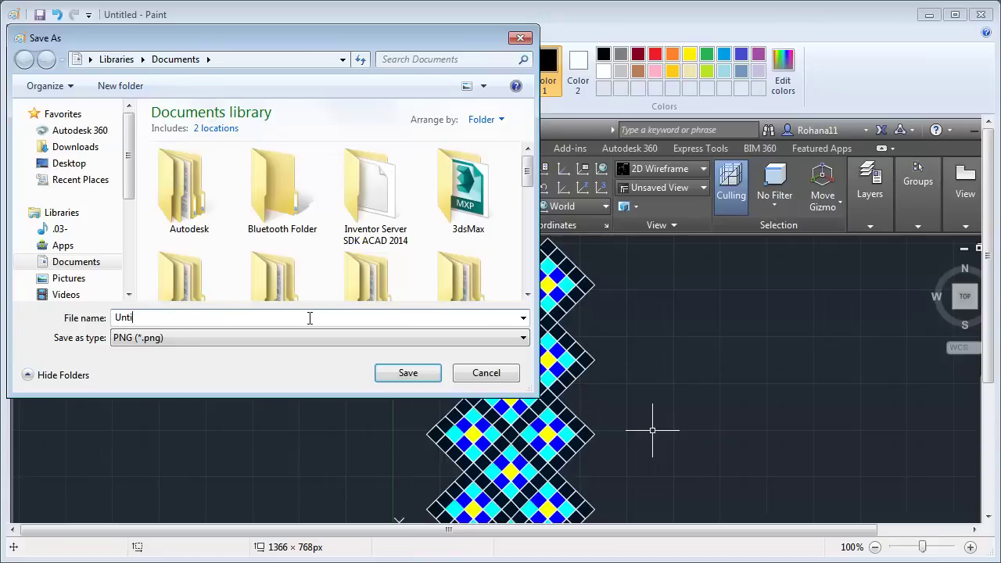
{"action": "key", "text": "BackSpace"}
{"action": "key", "text": "BackSpace"}
{"action": "key", "text": "BackSpace"}
{"action": "type", "text": "text"}
{"action": "left_click", "coordinate": [248, 338]}
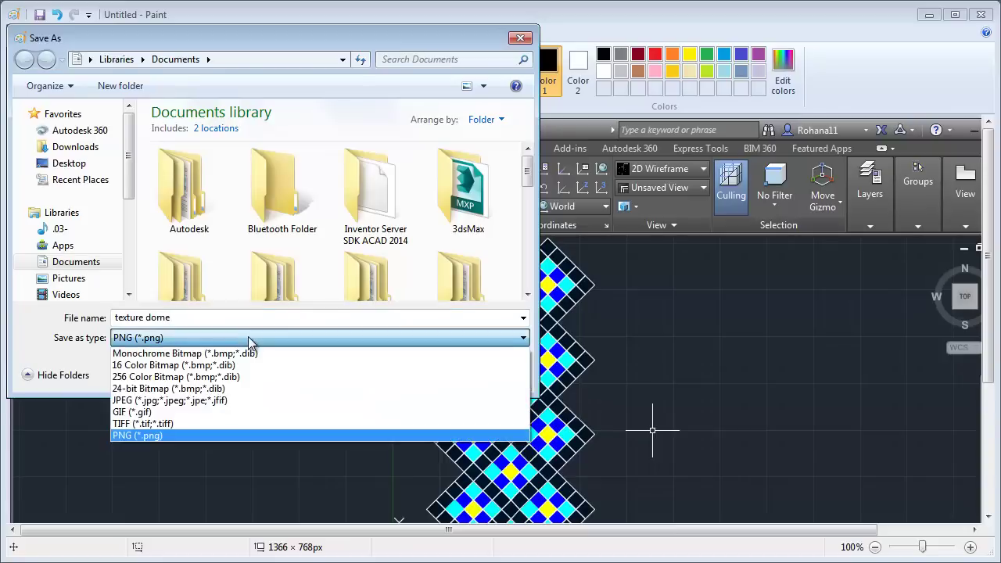
{"action": "left_click", "coordinate": [177, 402]}
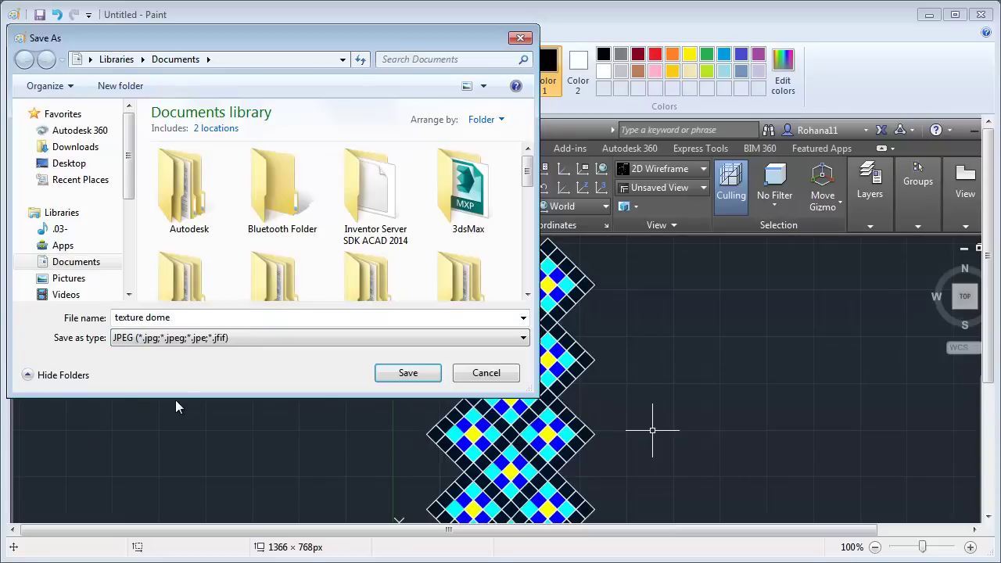
{"action": "left_click", "coordinate": [408, 374]}
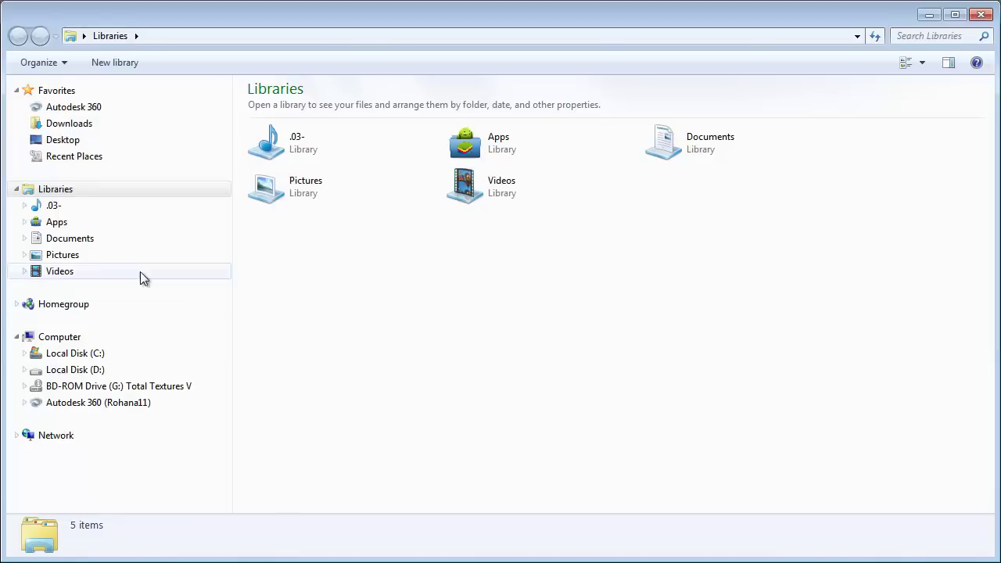
Step: Open the texture dome JPEG from the Documents library in Picture Manager
{"action": "left_click", "coordinate": [88, 241]}
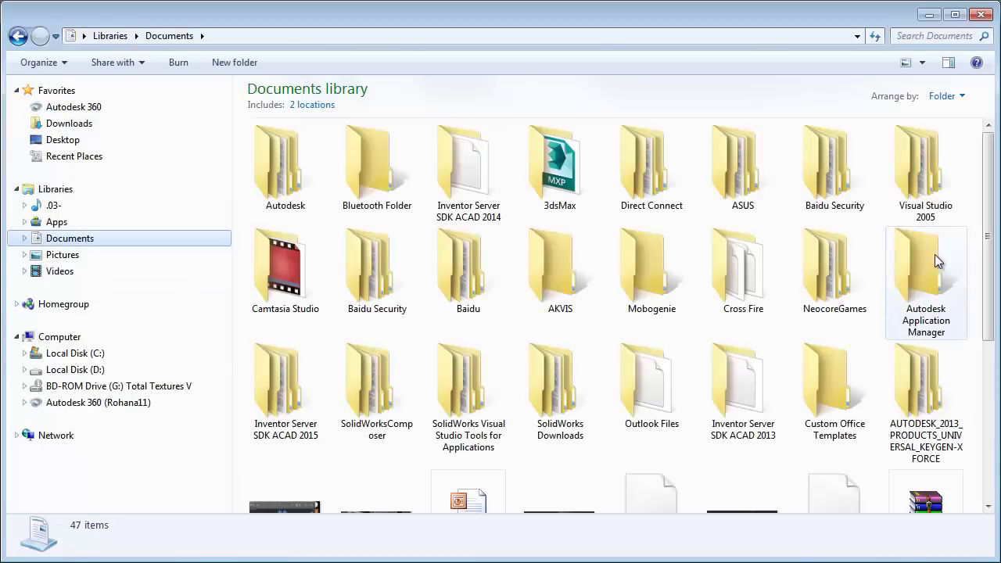
{"action": "left_click_drag", "start_coordinate": [983, 259], "coordinate": [985, 405]}
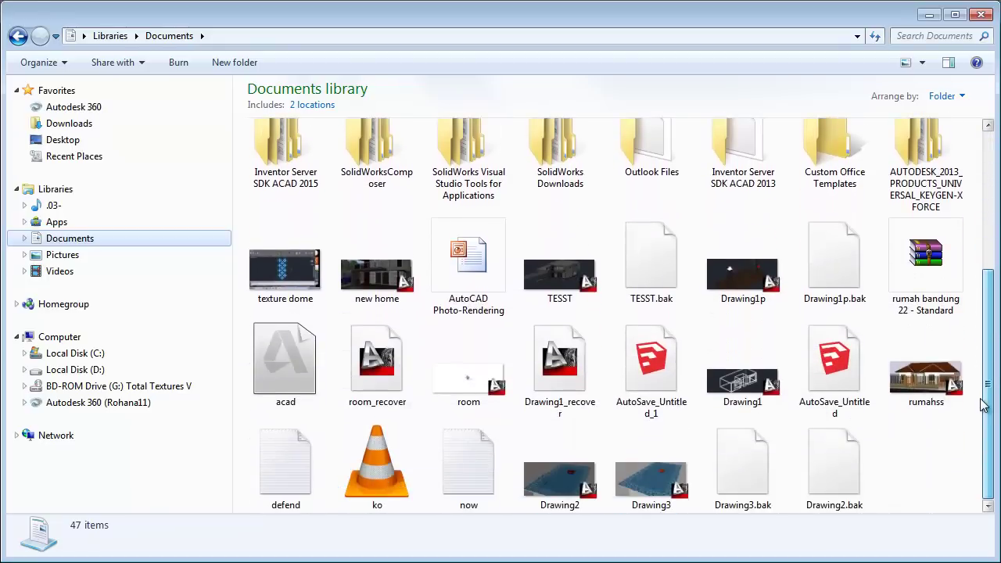
{"action": "left_click", "coordinate": [297, 286]}
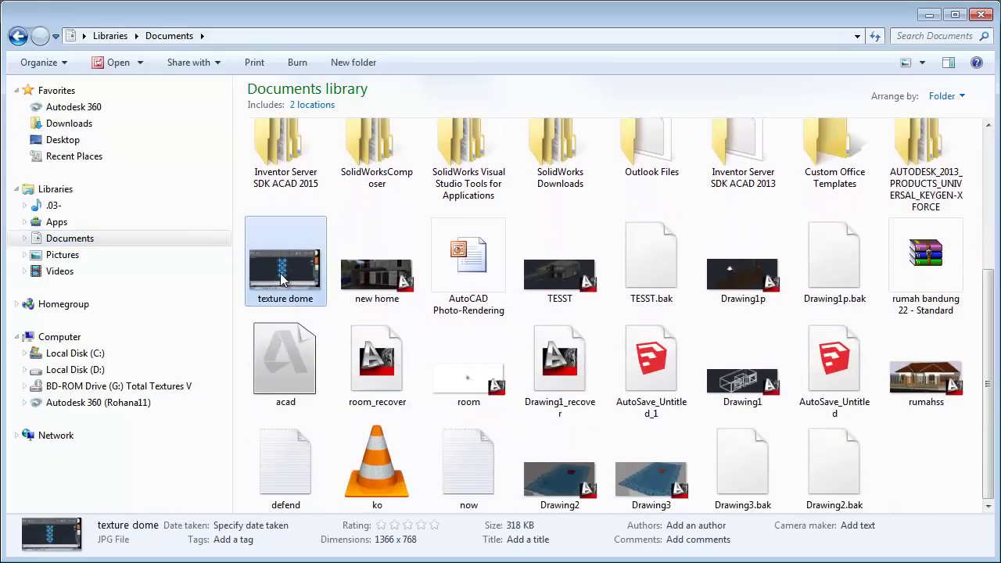
{"action": "double_click", "coordinate": [284, 280]}
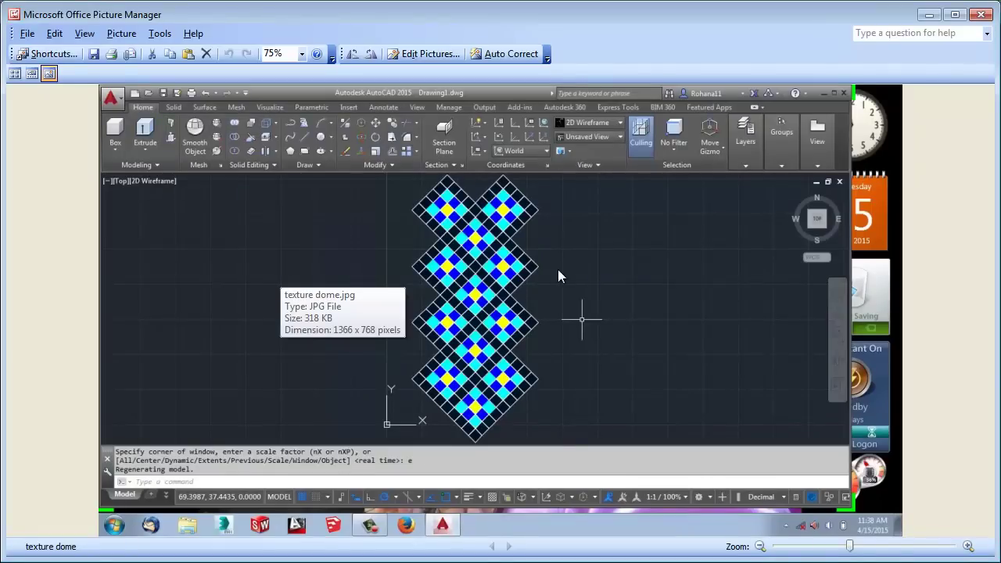
Step: Start cropping texture dome, trimming the right, left, bottom and top edges toward the tiles
{"action": "left_click", "coordinate": [425, 54]}
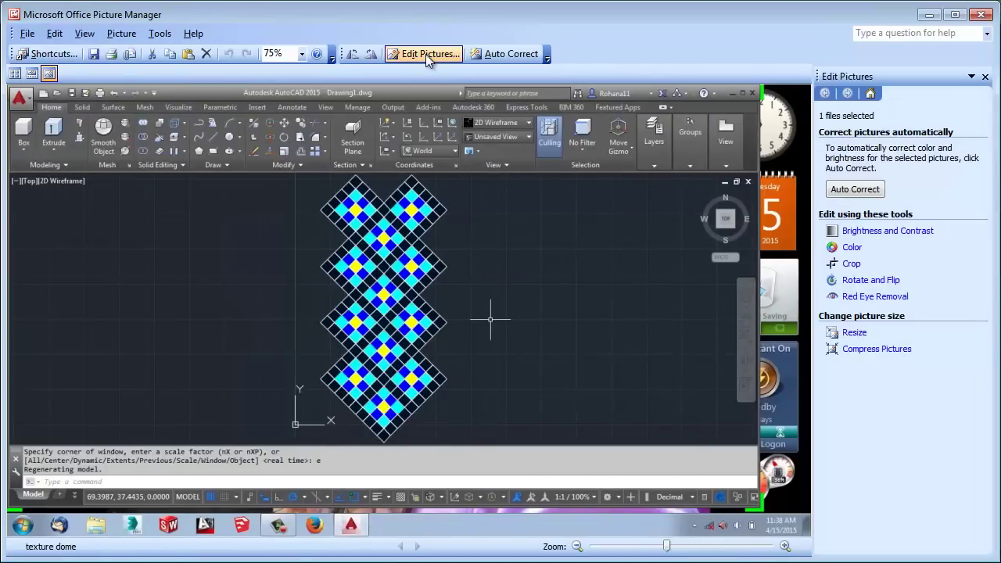
{"action": "left_click", "coordinate": [851, 264]}
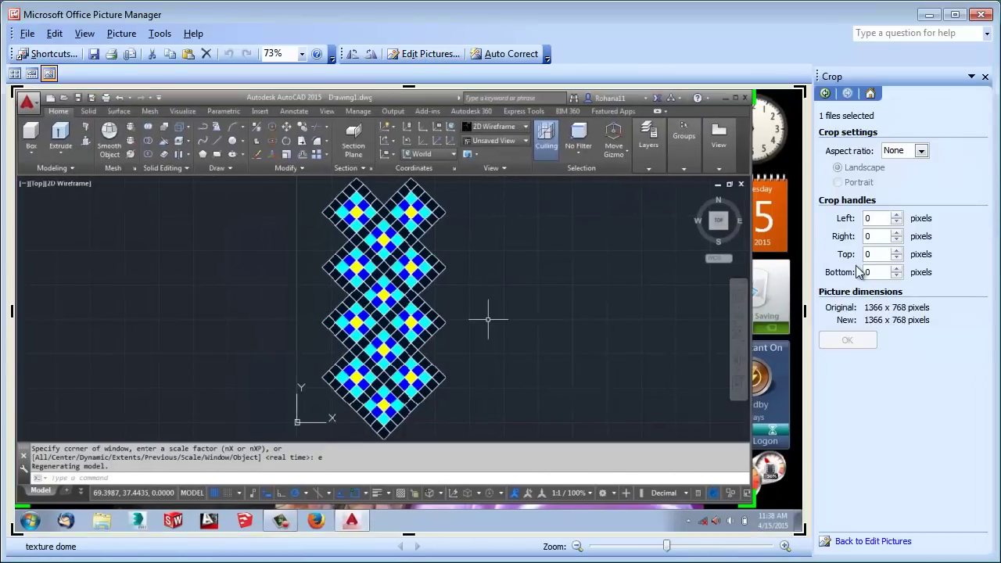
{"action": "left_click_drag", "start_coordinate": [808, 311], "coordinate": [462, 311]}
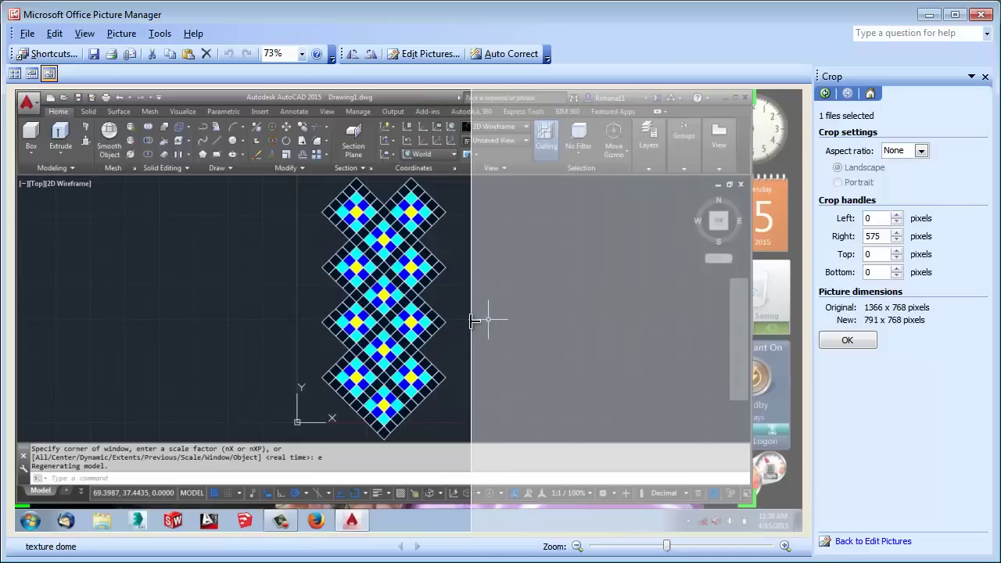
{"action": "left_click_drag", "start_coordinate": [13, 311], "coordinate": [310, 348]}
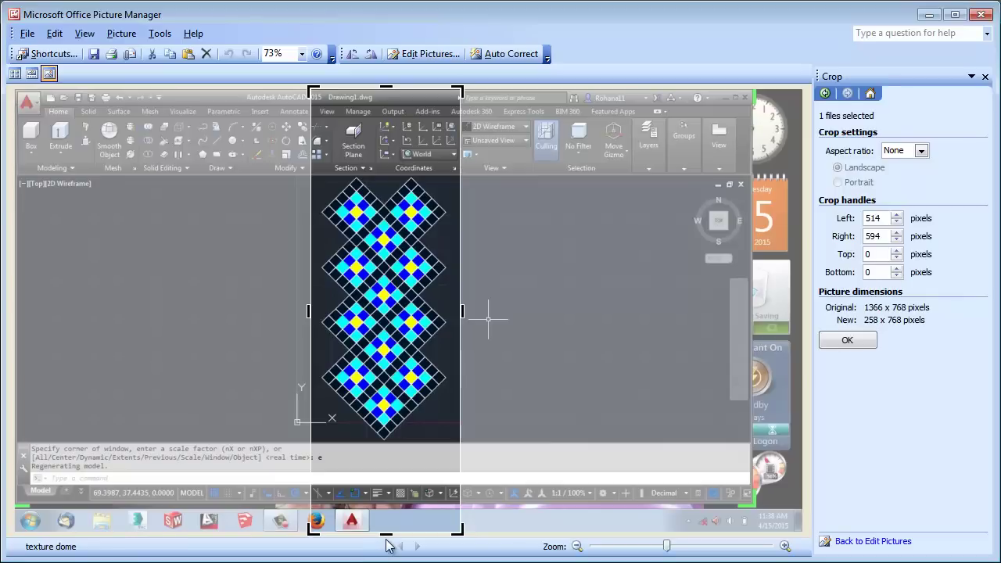
{"action": "left_click_drag", "start_coordinate": [386, 538], "coordinate": [386, 420]}
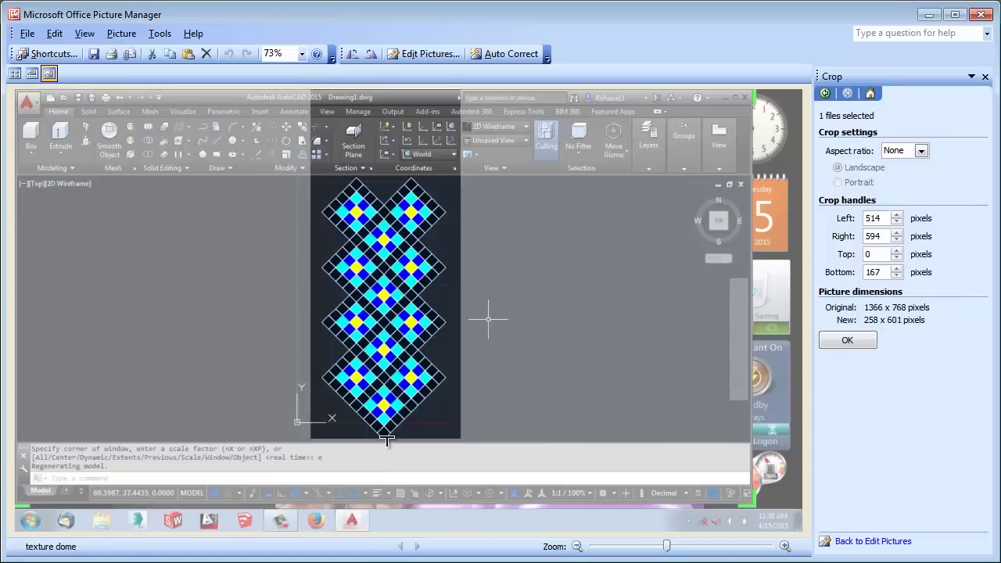
{"action": "left_click_drag", "start_coordinate": [389, 82], "coordinate": [387, 194]}
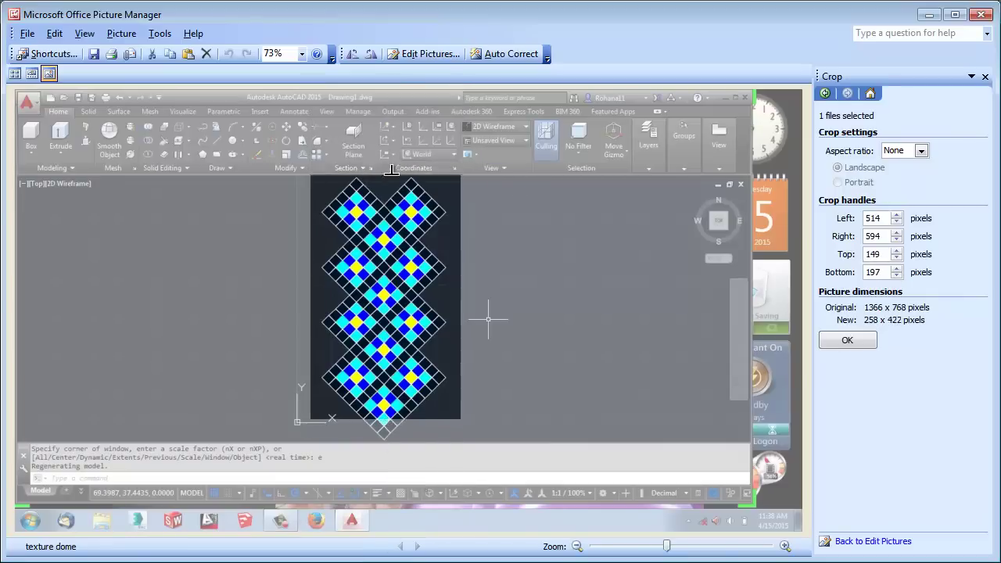
Step: Narrow the crop to a 95 x 289 strip of the central tile column and apply it
{"action": "scroll", "coordinate": [362, 279], "scroll_direction": "up", "scroll_amount": 1, "text": "ctrl"}
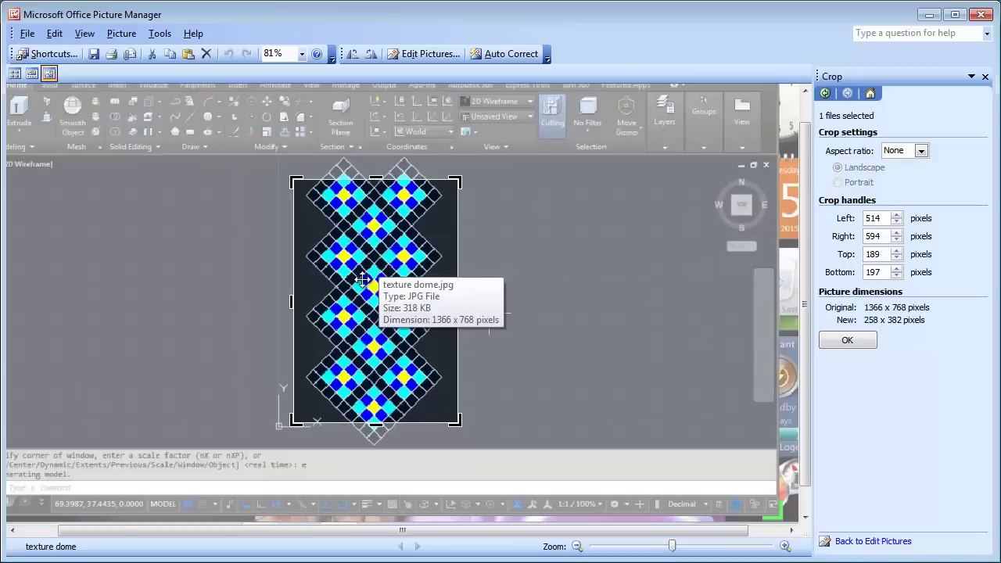
{"action": "scroll", "coordinate": [356, 274], "scroll_direction": "up", "scroll_amount": 2, "text": "ctrl"}
{"action": "scroll", "coordinate": [349, 262], "scroll_direction": "up", "scroll_amount": 1, "text": "ctrl"}
{"action": "scroll", "coordinate": [337, 246], "scroll_direction": "up", "scroll_amount": 1, "text": "ctrl"}
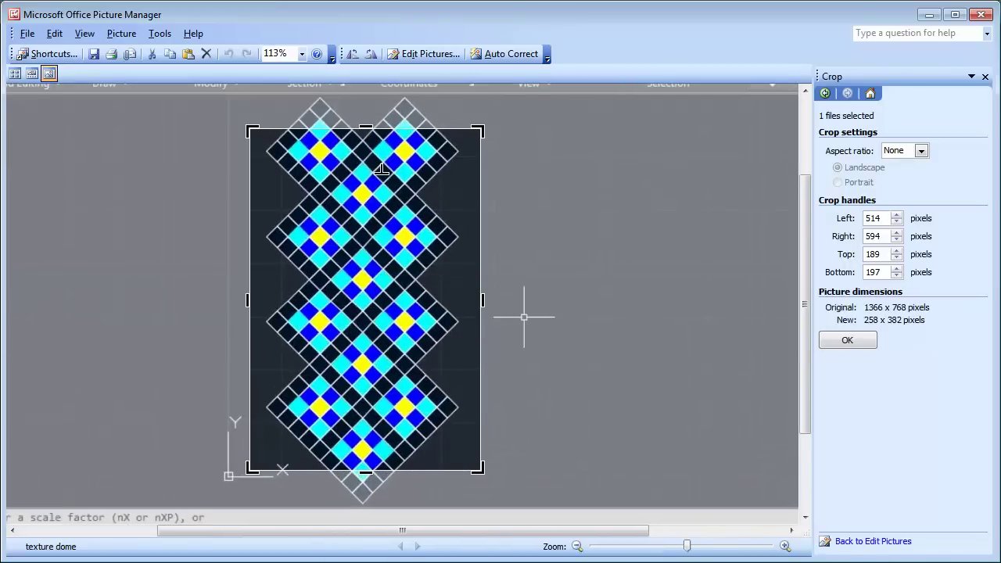
{"action": "left_click_drag", "start_coordinate": [367, 126], "coordinate": [389, 151]}
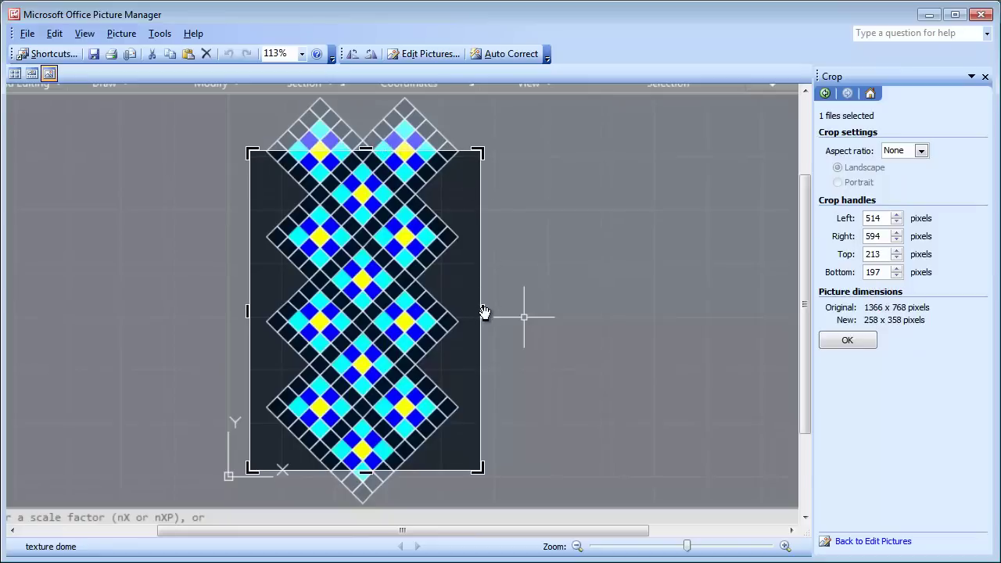
{"action": "left_click_drag", "start_coordinate": [478, 314], "coordinate": [408, 359]}
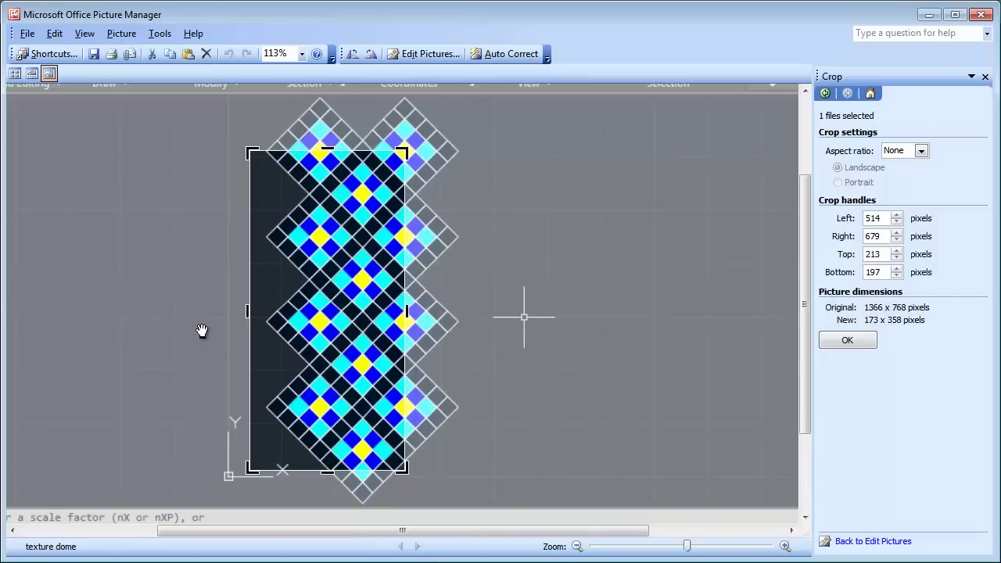
{"action": "left_click_drag", "start_coordinate": [245, 315], "coordinate": [314, 371]}
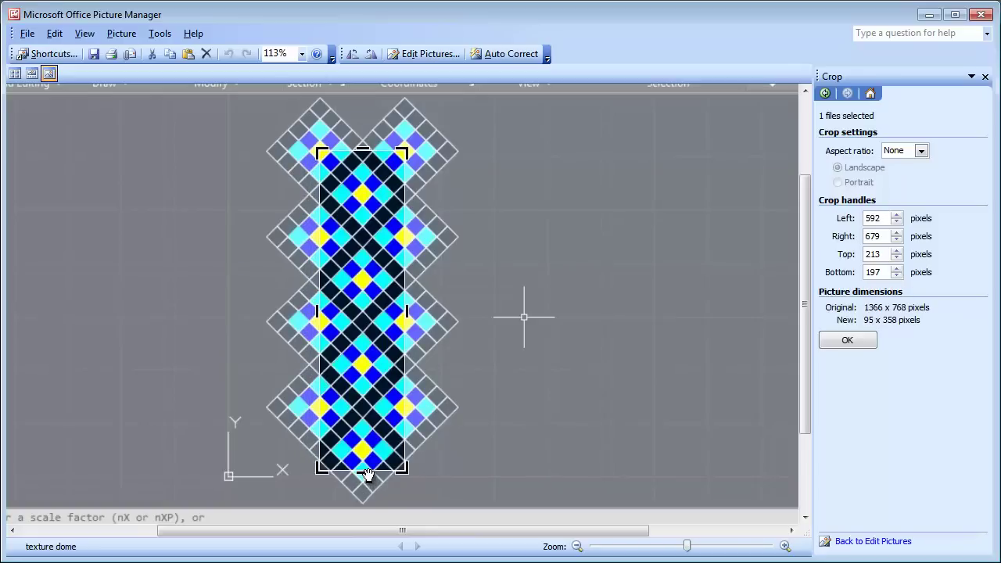
{"action": "left_click_drag", "start_coordinate": [366, 473], "coordinate": [524, 410]}
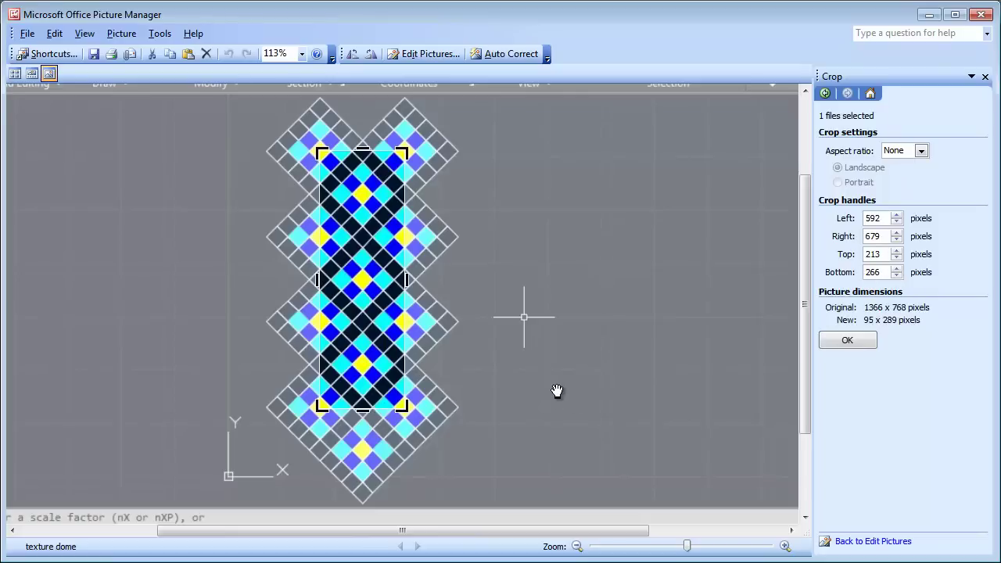
{"action": "left_click", "coordinate": [849, 343]}
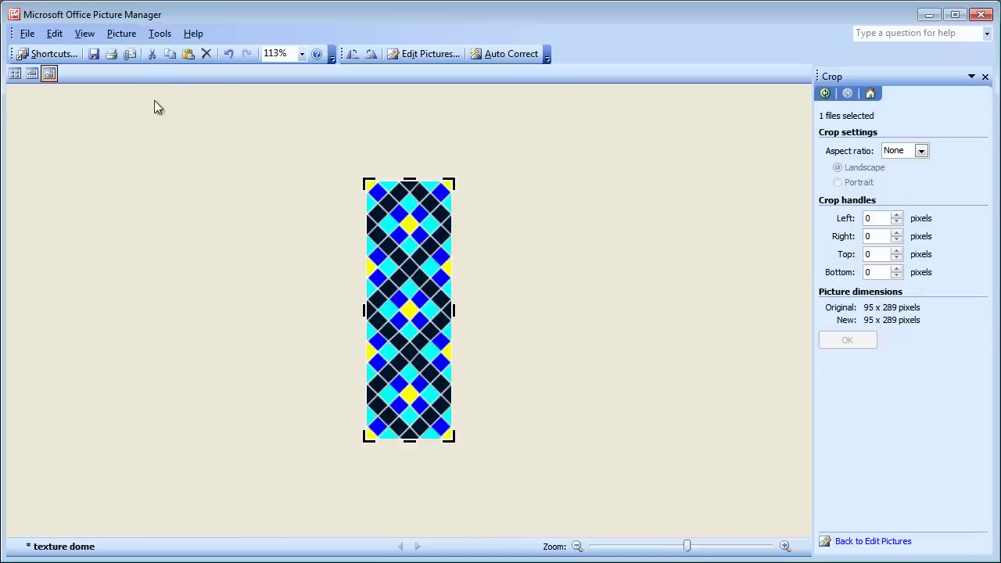
Step: Save the cropped picture, close Picture Manager, and return to AutoCAD
{"action": "left_click", "coordinate": [95, 54]}
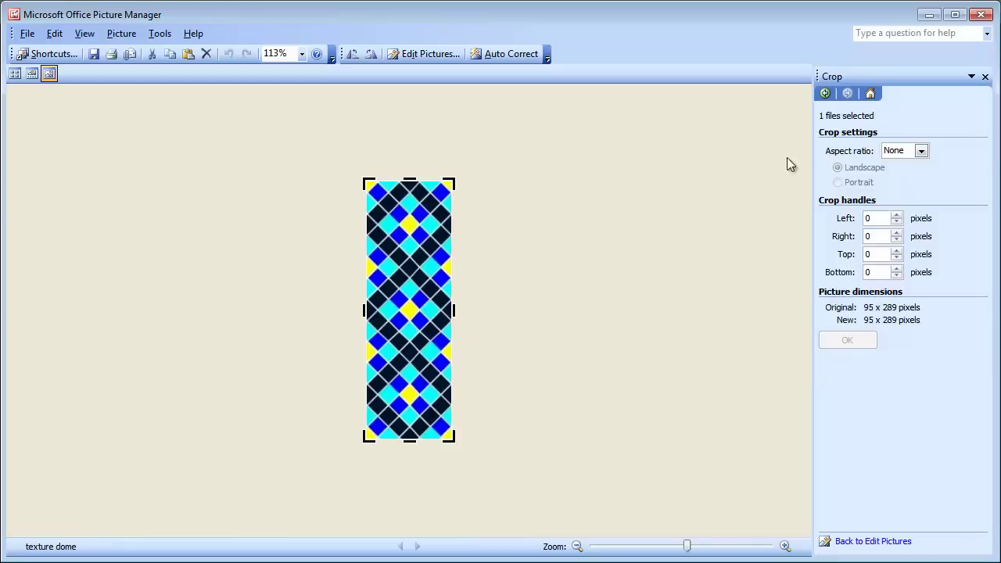
{"action": "left_click", "coordinate": [983, 16]}
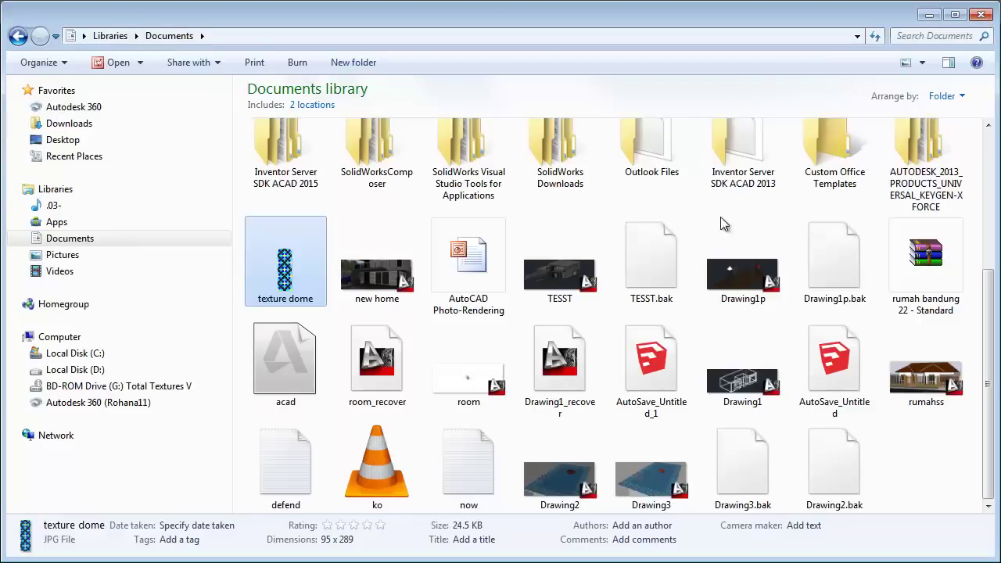
{"action": "left_click", "coordinate": [462, 554]}
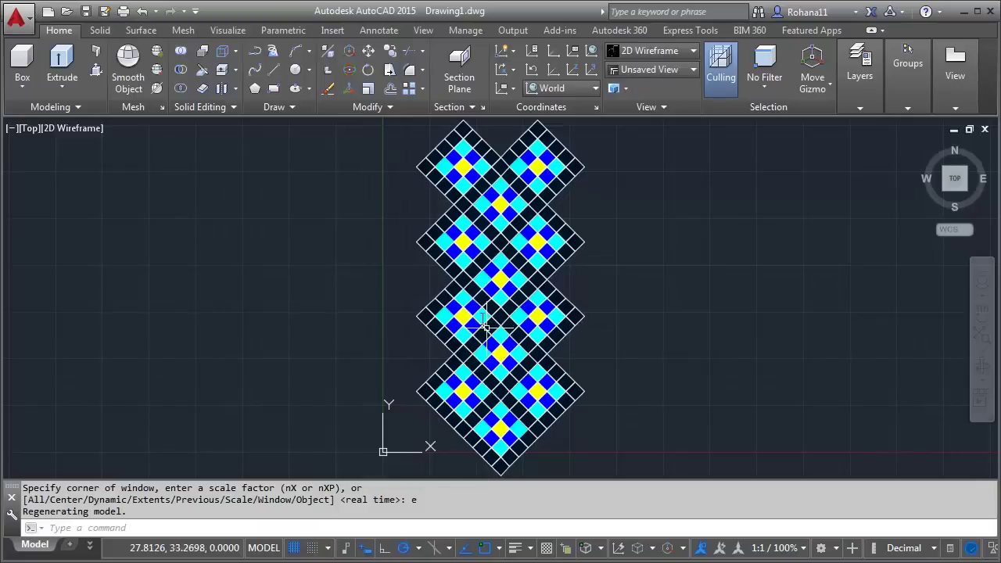
{"action": "left_click", "coordinate": [57, 10]}
Step: Start a new drawing from the default template and draw a five-point S-shaped spline
{"action": "left_click", "coordinate": [56, 11]}
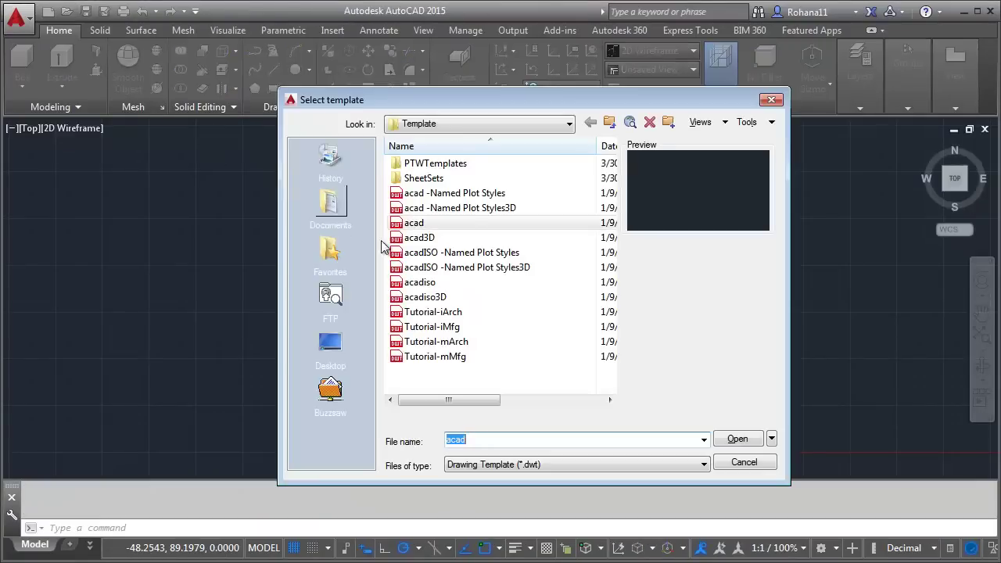
{"action": "left_click", "coordinate": [723, 439]}
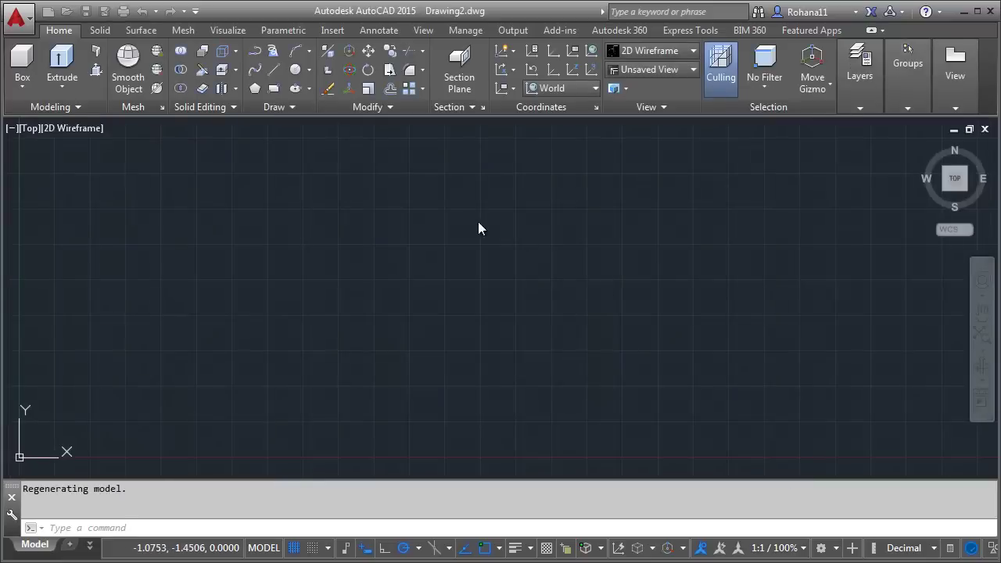
{"action": "type", "text": "SPL"}
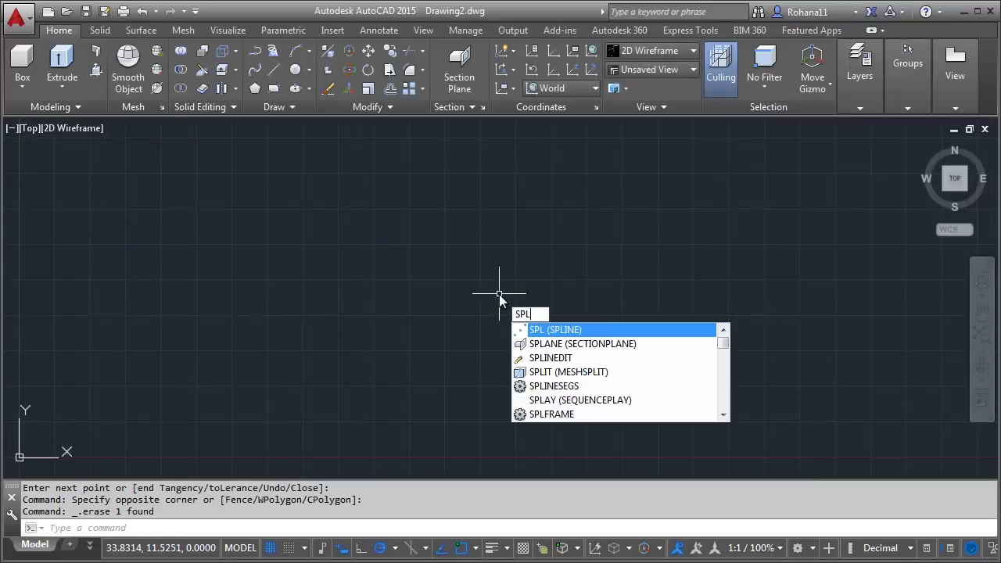
{"action": "key", "text": "Return"}
{"action": "left_click", "coordinate": [523, 147]}
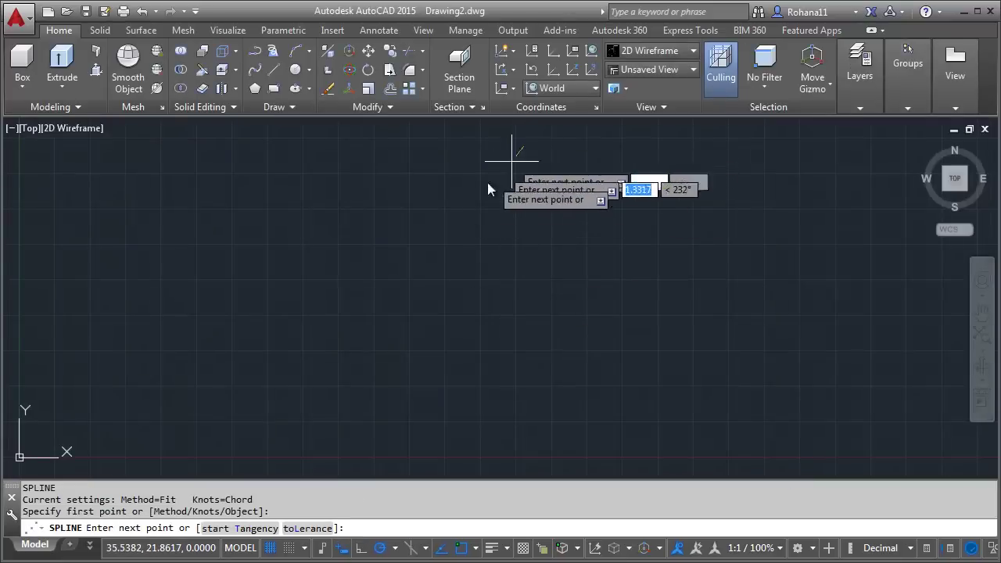
{"action": "left_click", "coordinate": [446, 226]}
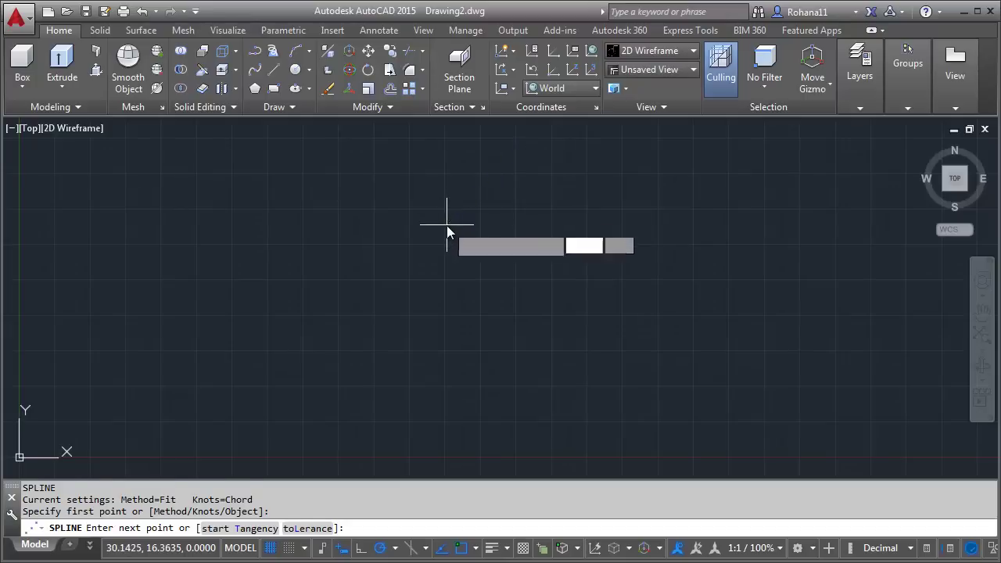
{"action": "left_click", "coordinate": [352, 292]}
{"action": "left_click", "coordinate": [336, 409]}
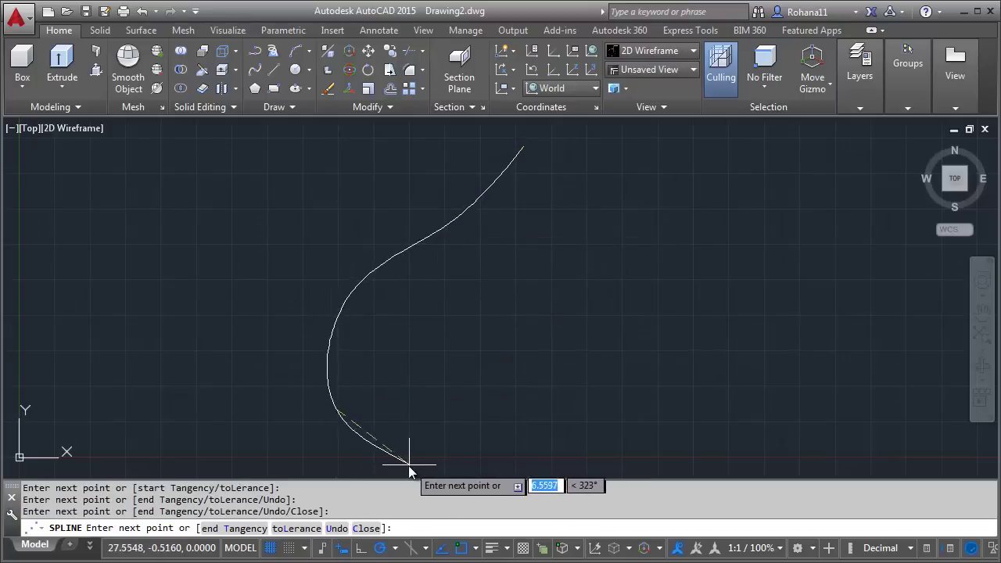
{"action": "left_click", "coordinate": [392, 468]}
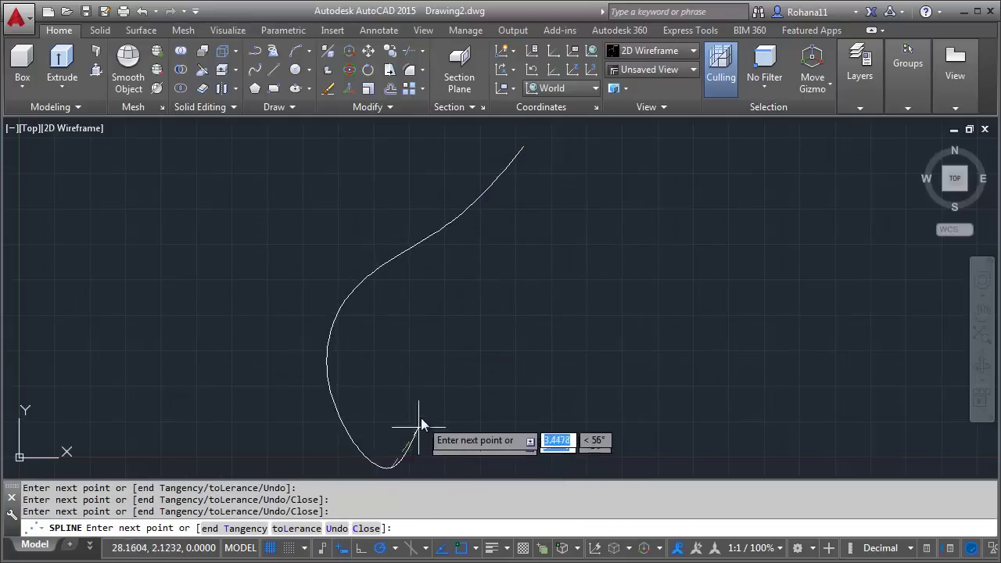
{"action": "key", "text": "Return"}
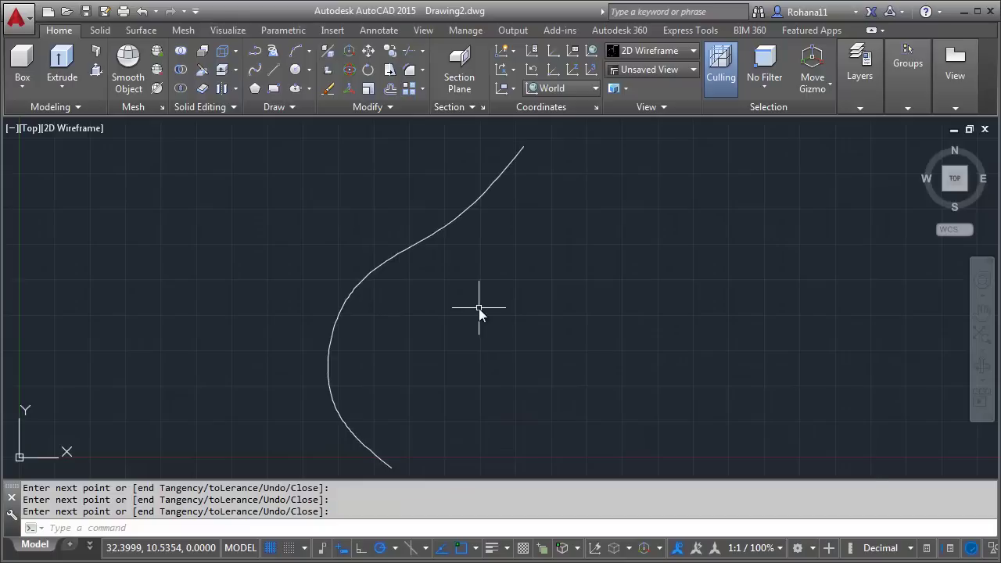
Step: Draw a horizontal line across the top end of the spline
{"action": "type", "text": "l"}
{"action": "key", "text": "Return"}
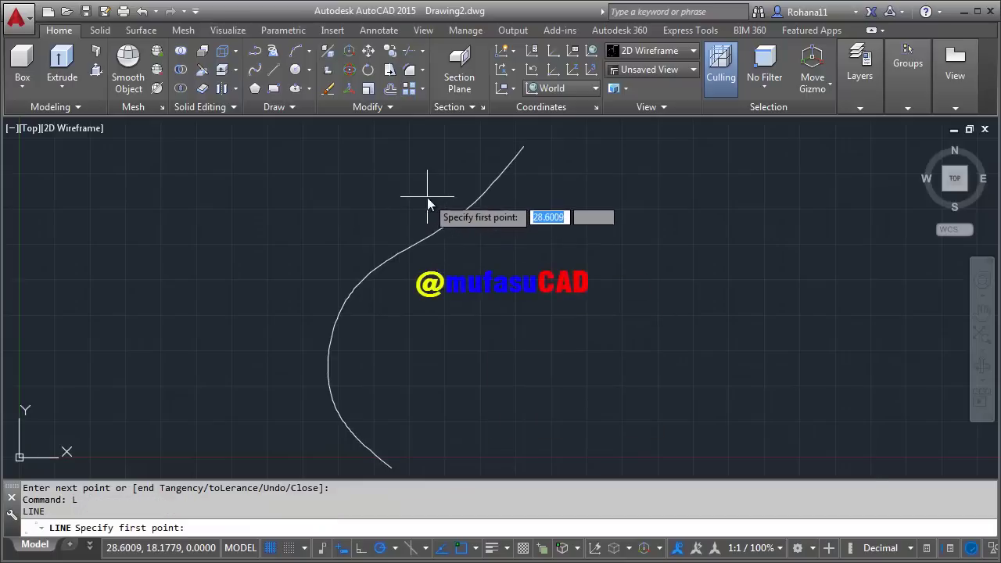
{"action": "left_click", "coordinate": [432, 191]}
{"action": "left_click", "coordinate": [572, 191]}
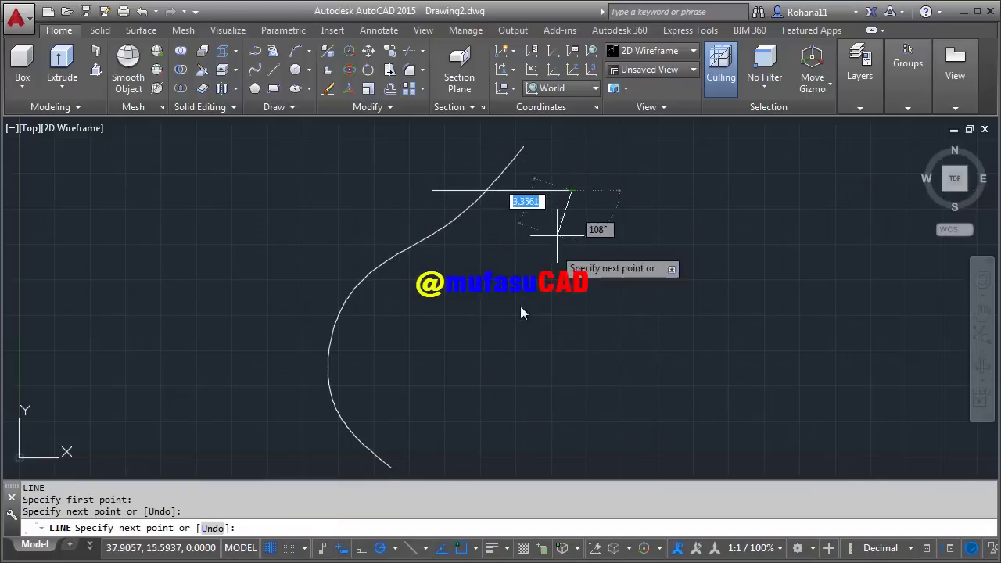
{"action": "key", "text": "Return"}
Step: Trim the spline above the horizontal line, then erase the line
{"action": "type", "text": "tr"}
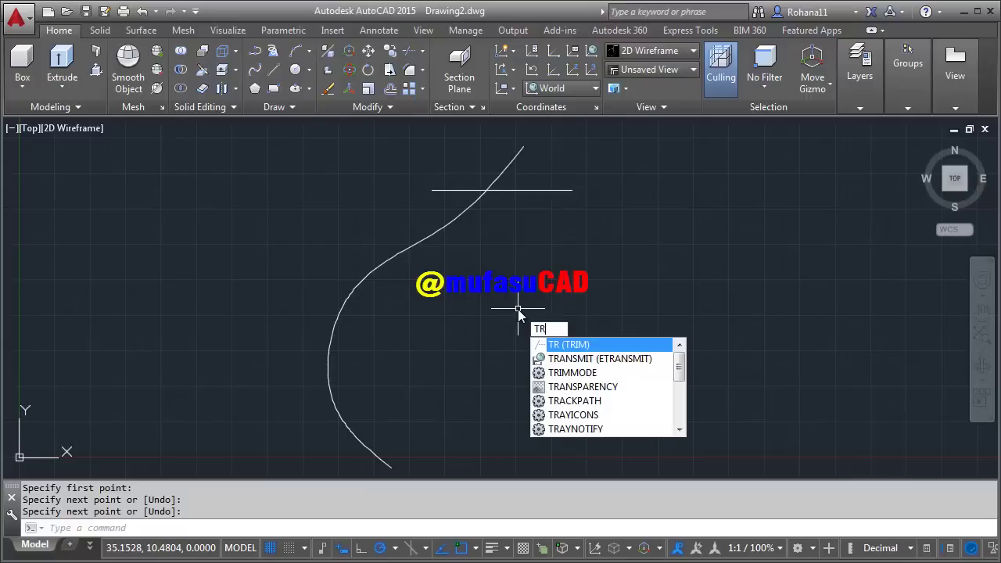
{"action": "key", "text": "Return"}
{"action": "key", "text": "Return"}
{"action": "left_click", "coordinate": [556, 163]}
{"action": "left_click", "coordinate": [483, 167]}
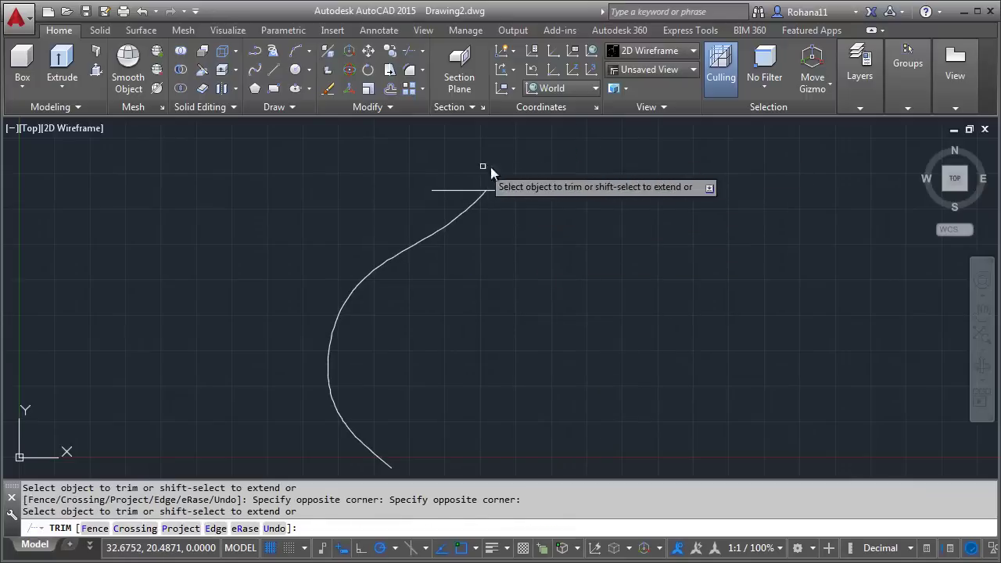
{"action": "key", "text": "Return"}
{"action": "left_click", "coordinate": [550, 171]}
{"action": "left_click", "coordinate": [533, 287]}
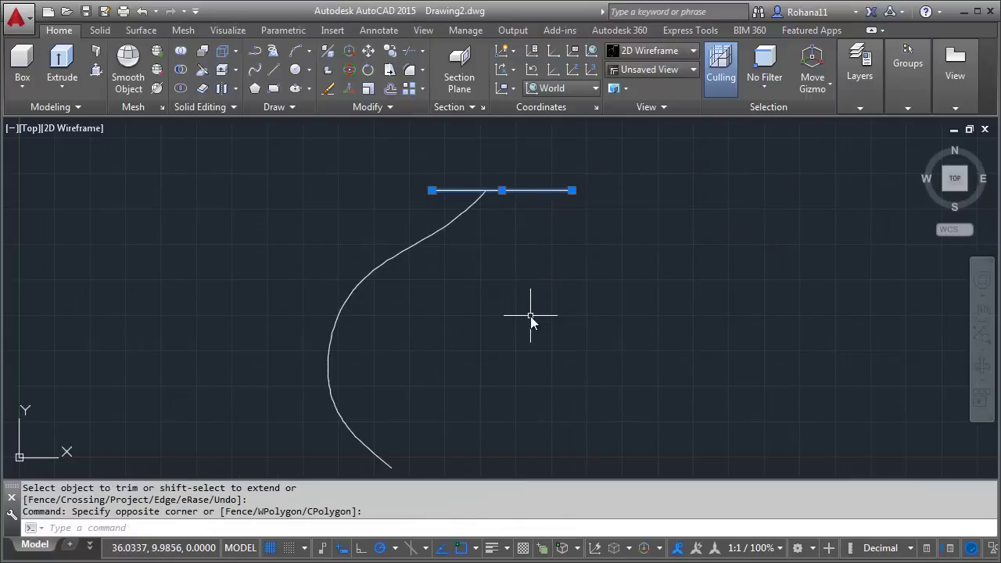
{"action": "key", "text": "Delete"}
{"action": "left_click", "coordinate": [983, 313]}
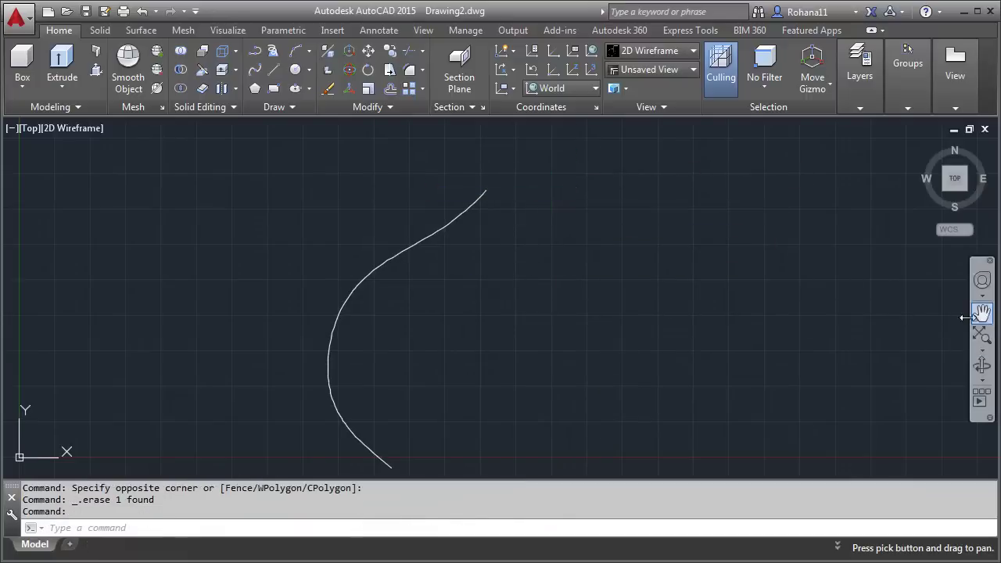
{"action": "left_click_drag", "start_coordinate": [483, 318], "coordinate": [488, 296]}
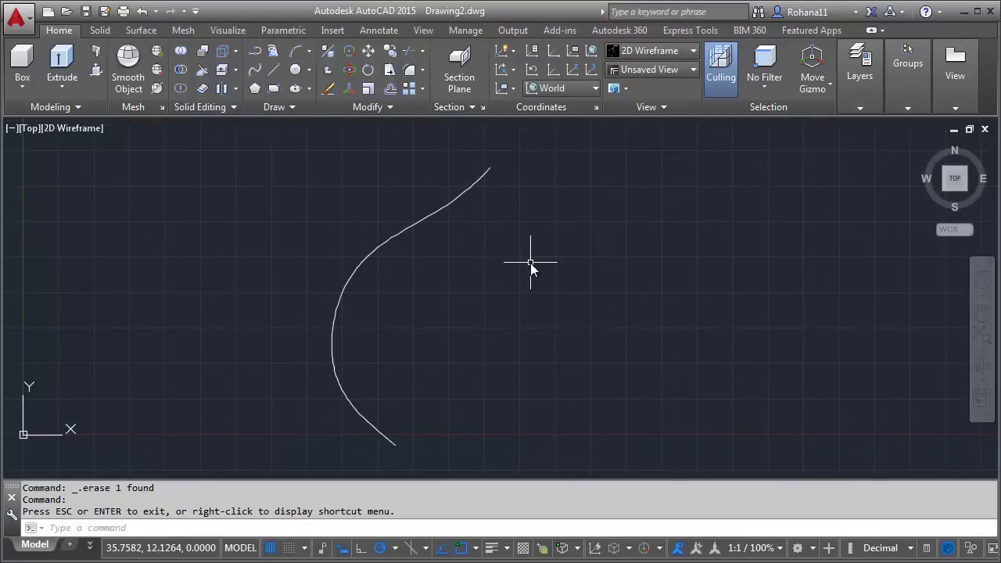
Step: Revolve the spline 360° about a vertical axis just right of its top end
{"action": "type", "text": "REV"}
{"action": "key", "text": "Return"}
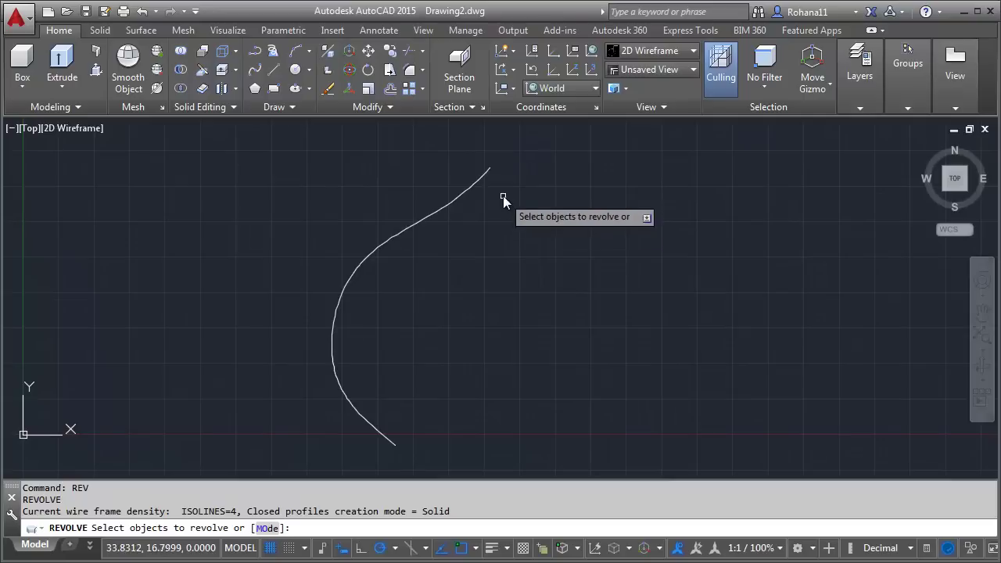
{"action": "left_click", "coordinate": [496, 178]}
{"action": "left_click", "coordinate": [436, 166]}
{"action": "key", "text": "Return"}
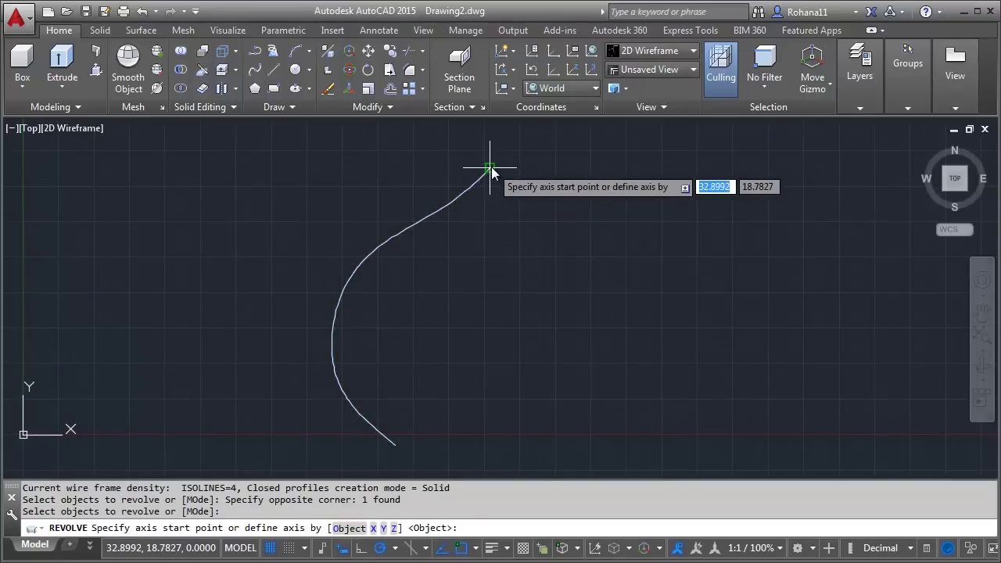
{"action": "left_click", "coordinate": [517, 167]}
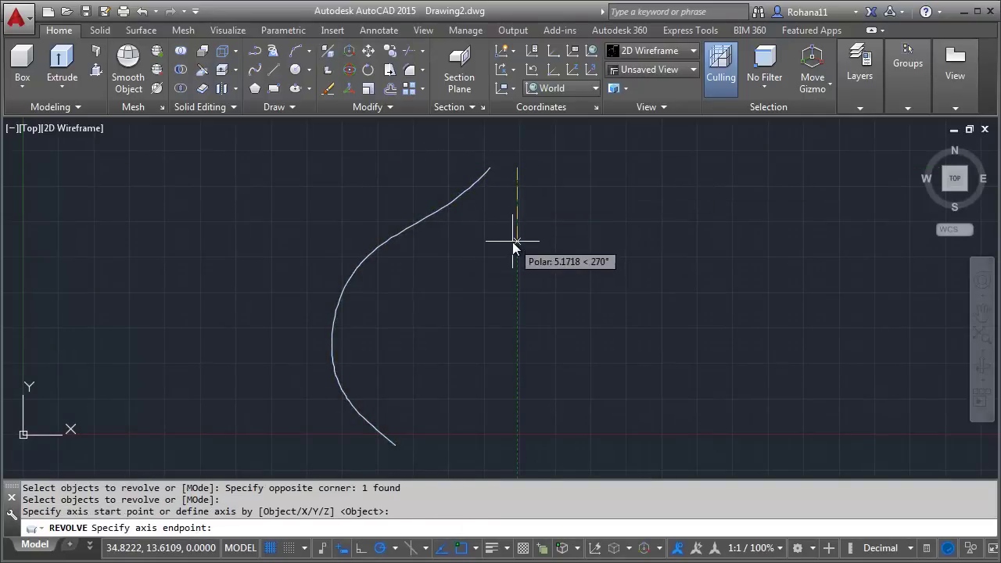
{"action": "left_click", "coordinate": [512, 242]}
{"action": "type", "text": "360"}
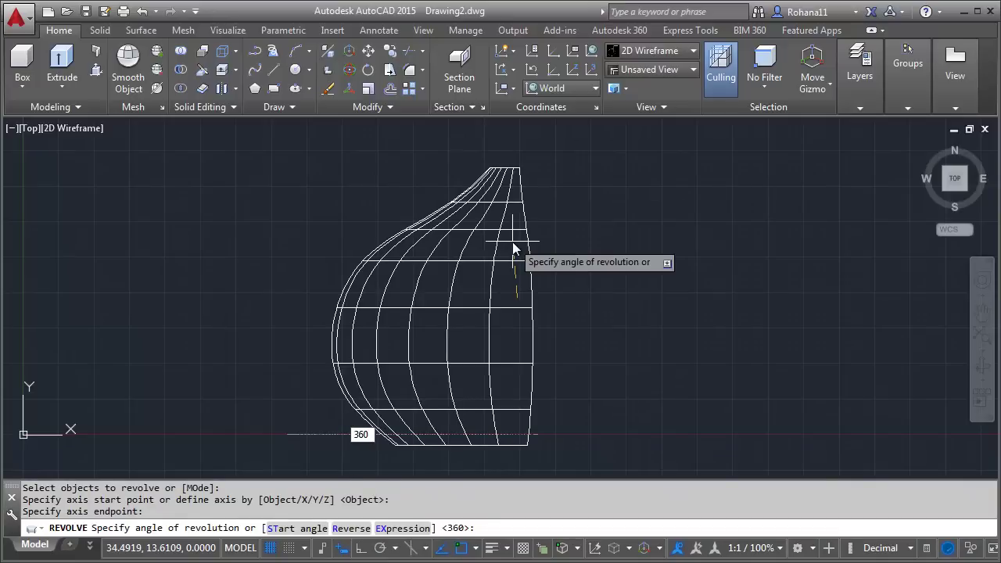
{"action": "key", "text": "Return"}
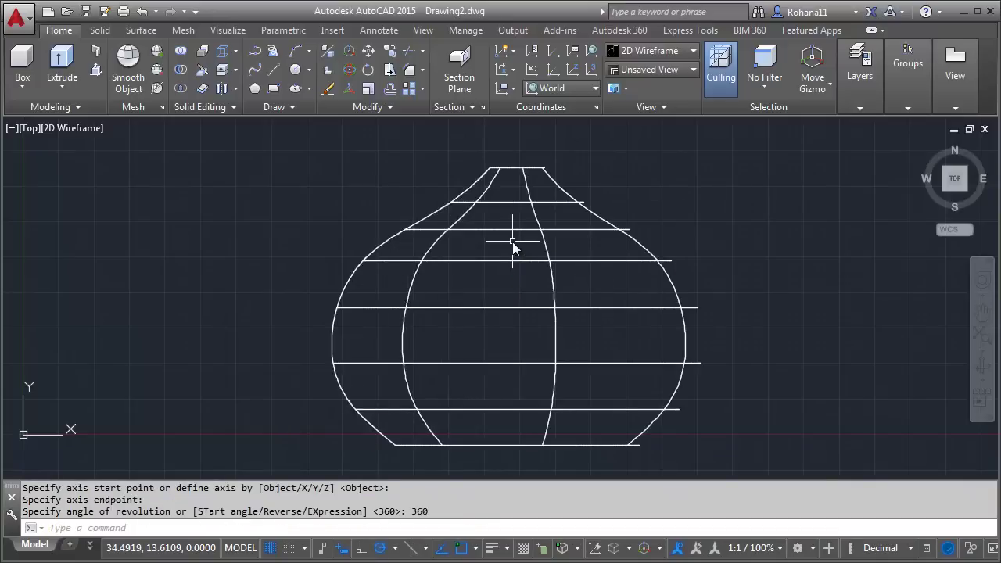
Step: In Left view, rotate the revolved dome 270° about its base so it stands upright
{"action": "left_click", "coordinate": [32, 133]}
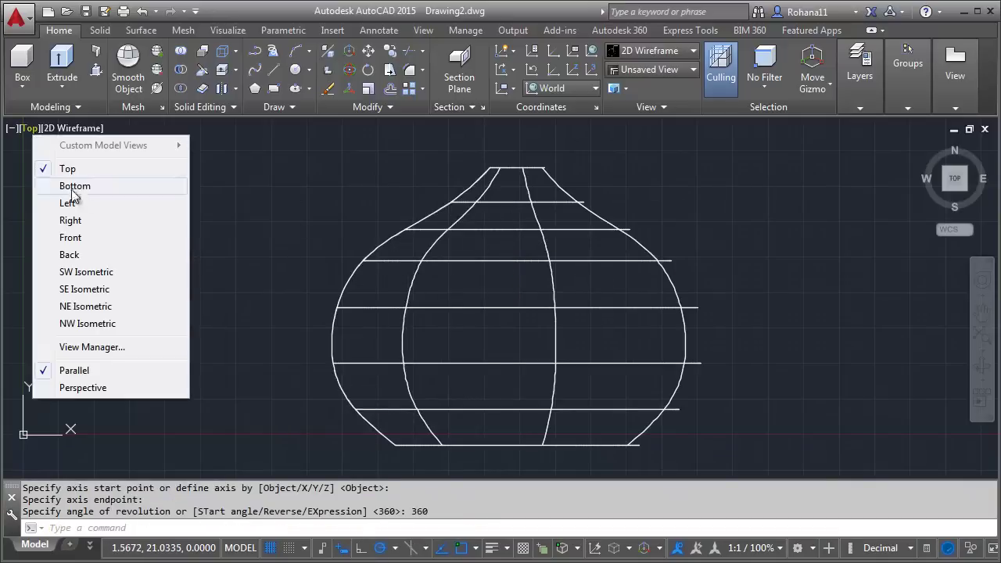
{"action": "left_click", "coordinate": [93, 206]}
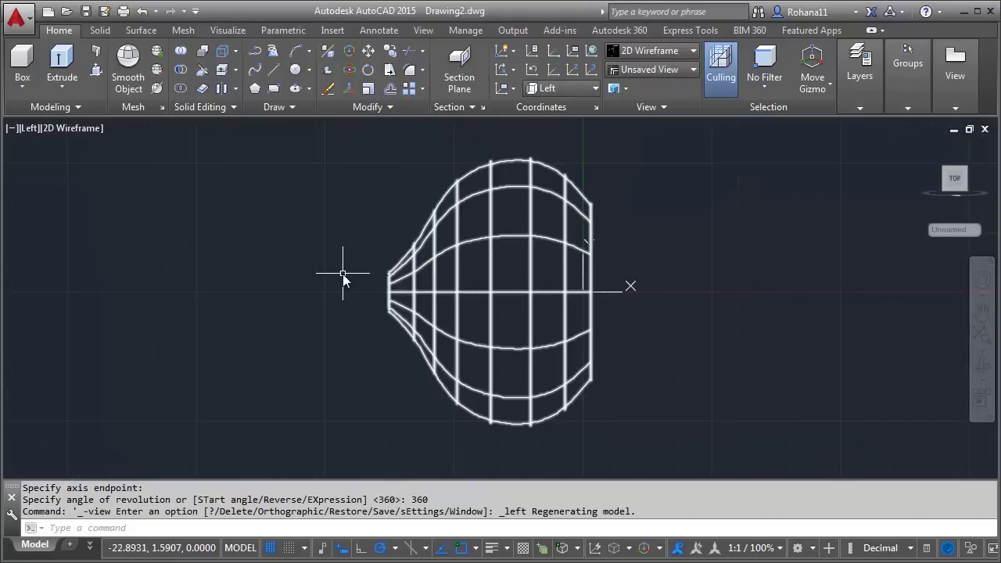
{"action": "type", "text": "ro"}
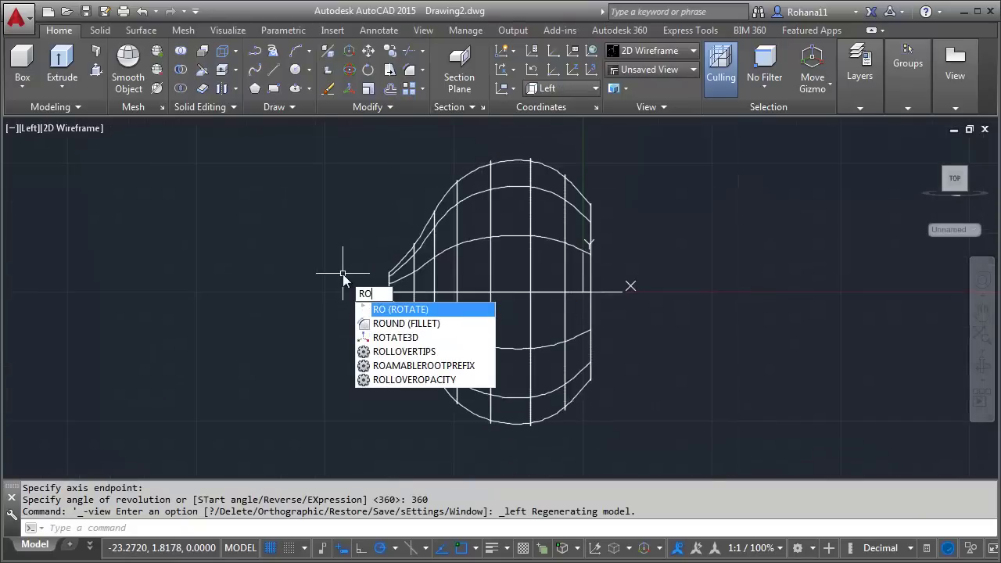
{"action": "key", "text": "Return"}
{"action": "left_click", "coordinate": [530, 295]}
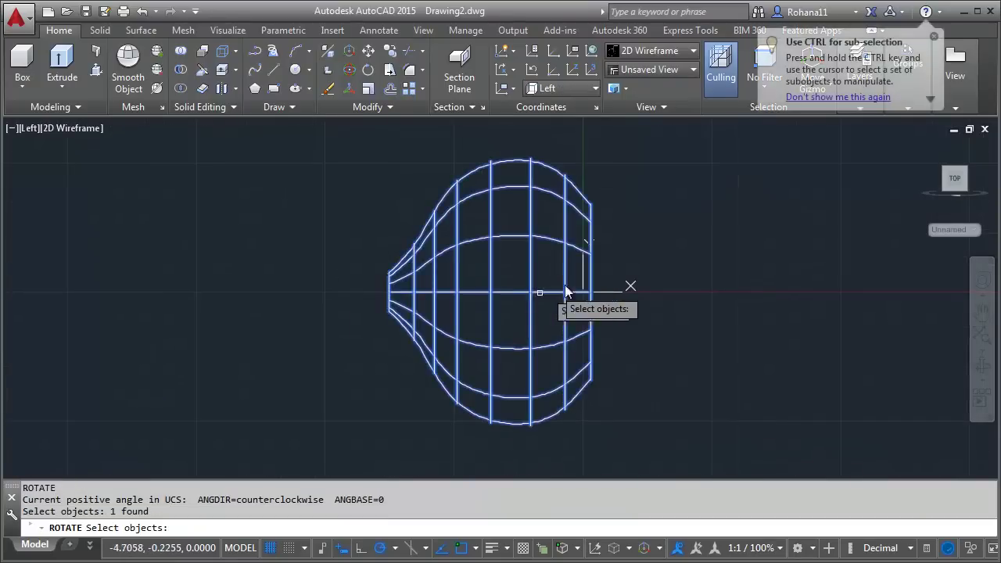
{"action": "key", "text": "Return"}
{"action": "left_click", "coordinate": [591, 293]}
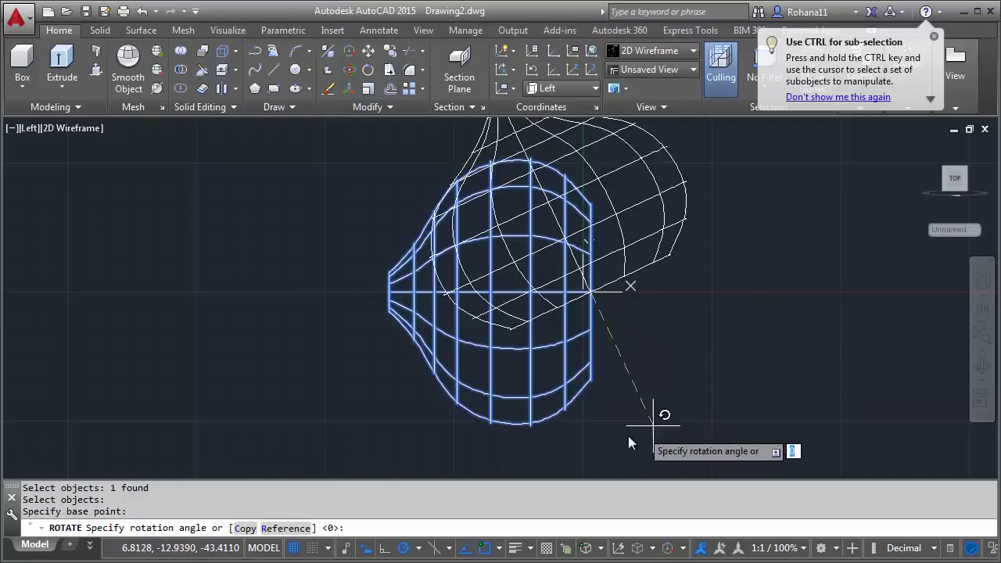
{"action": "left_click", "coordinate": [592, 445]}
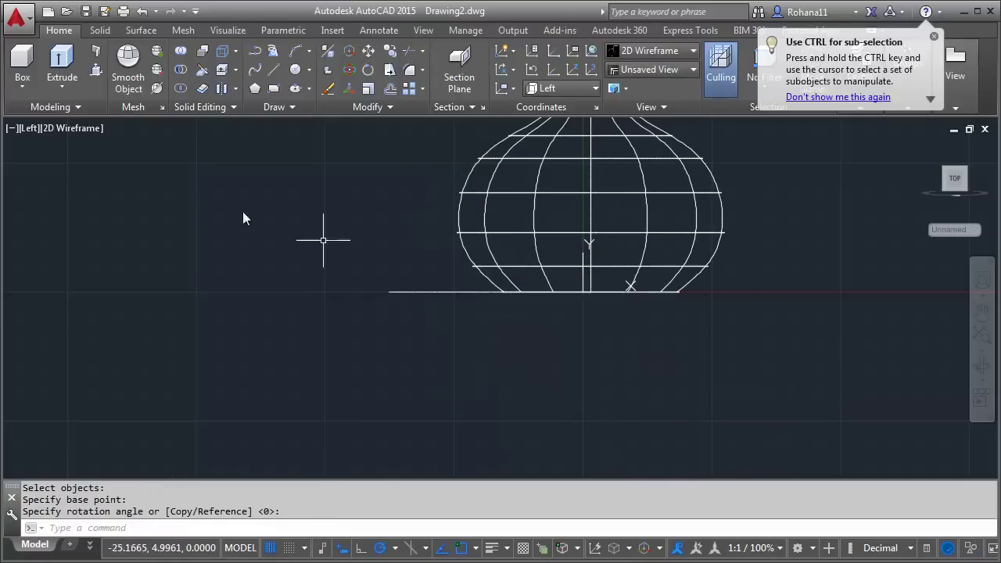
Step: Return to Top view and delete the leftover spline profile
{"action": "left_click", "coordinate": [32, 128]}
{"action": "left_click", "coordinate": [69, 169]}
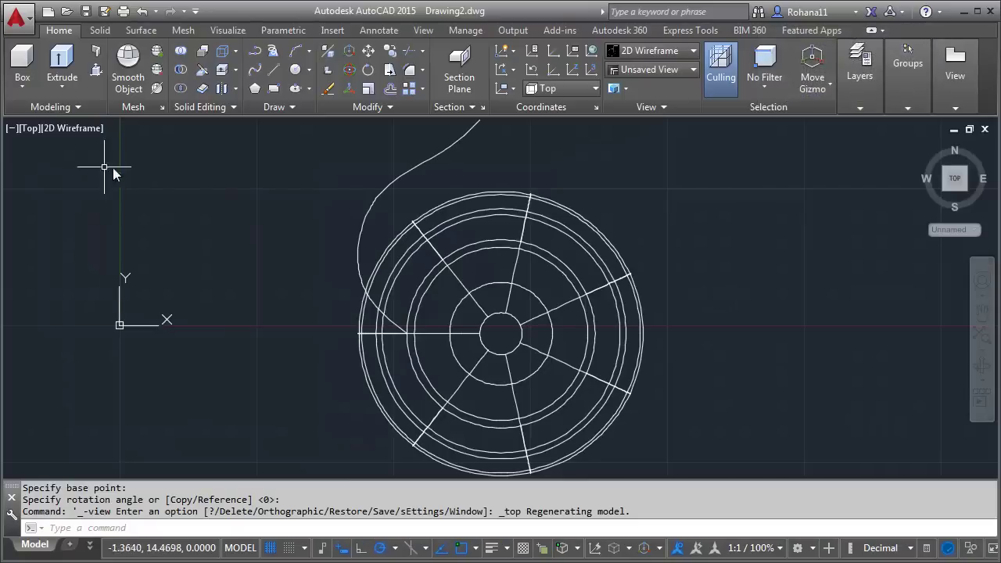
{"action": "left_click", "coordinate": [387, 184]}
{"action": "key", "text": "Delete"}
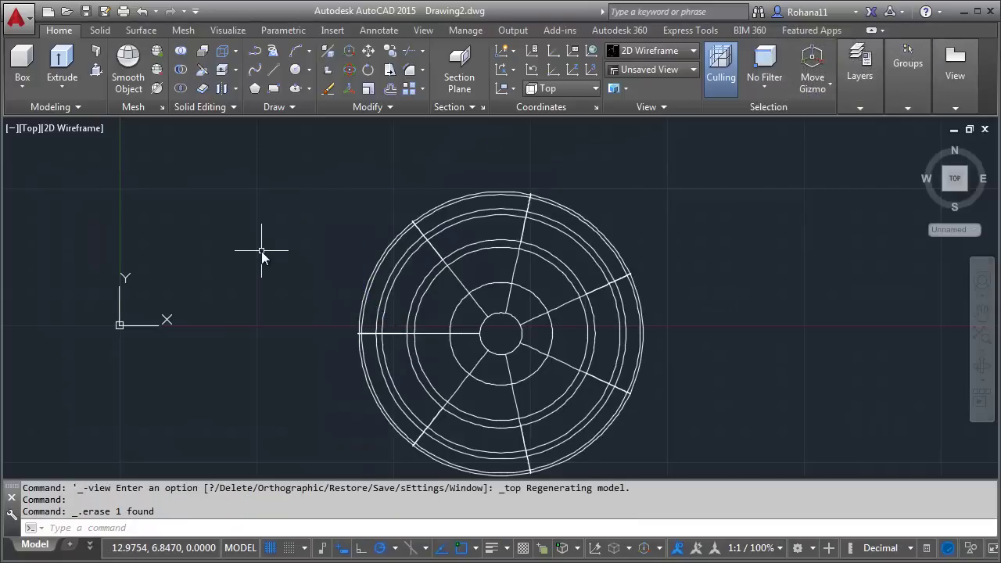
Step: Apply the Realistic visual style and orbit to a low, angled view of the dome
{"action": "left_click", "coordinate": [92, 132]}
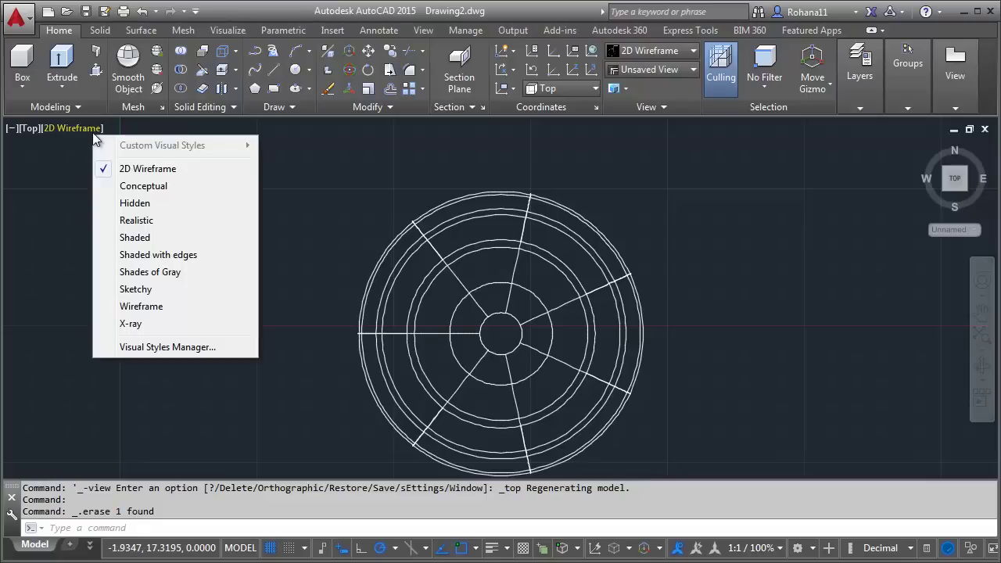
{"action": "left_click", "coordinate": [136, 222]}
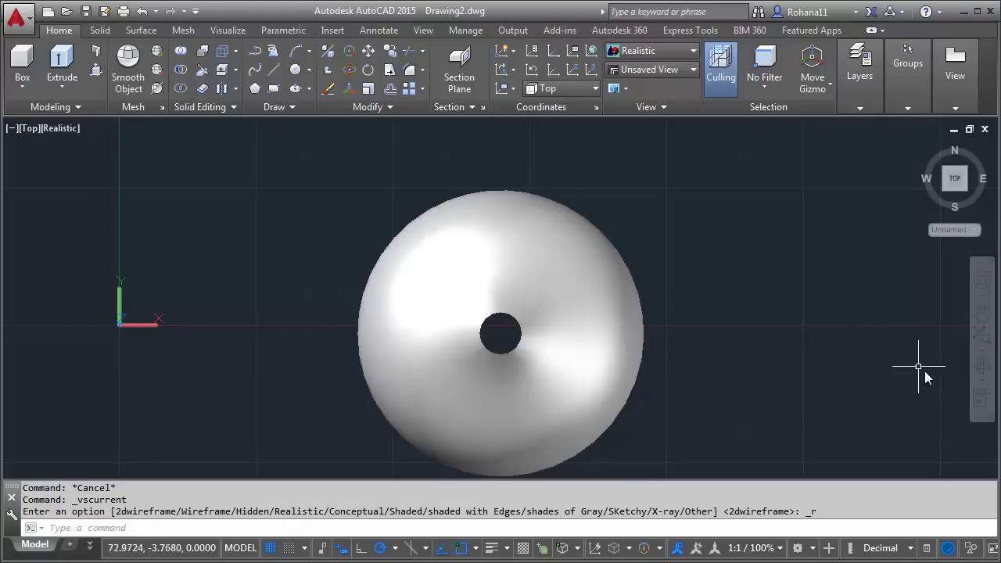
{"action": "left_click", "coordinate": [981, 369]}
{"action": "left_click_drag", "start_coordinate": [538, 398], "coordinate": [619, 273]}
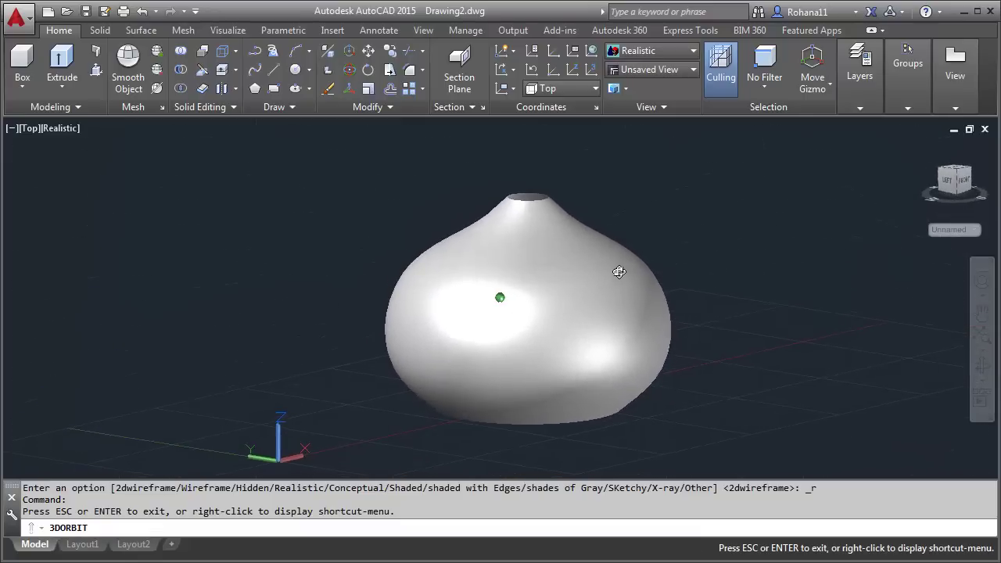
{"action": "left_click_drag", "start_coordinate": [596, 383], "coordinate": [580, 420]}
{"action": "key", "text": "Escape"}
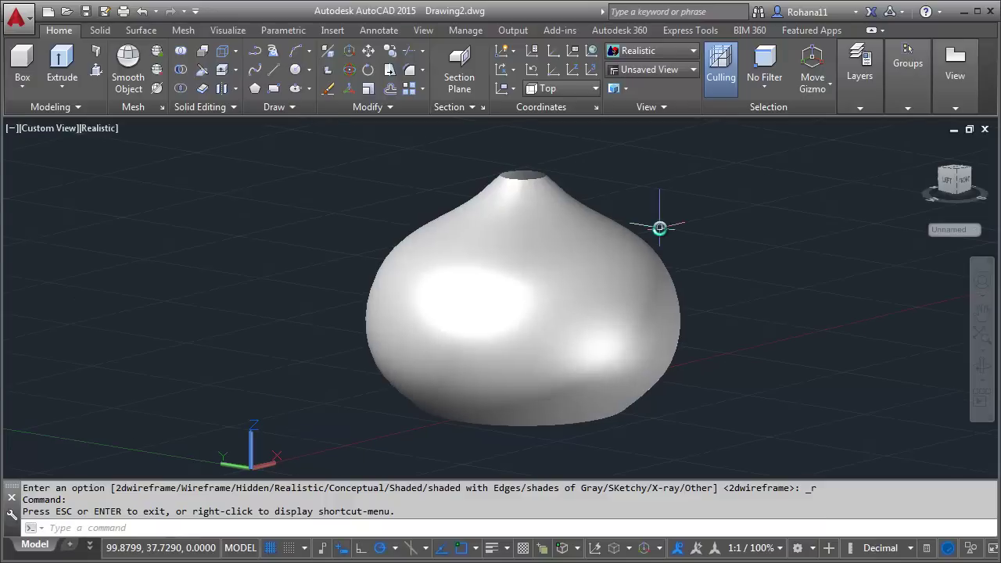
Step: Open the Materials Browser and duplicate the Global material
{"action": "type", "text": "r"}
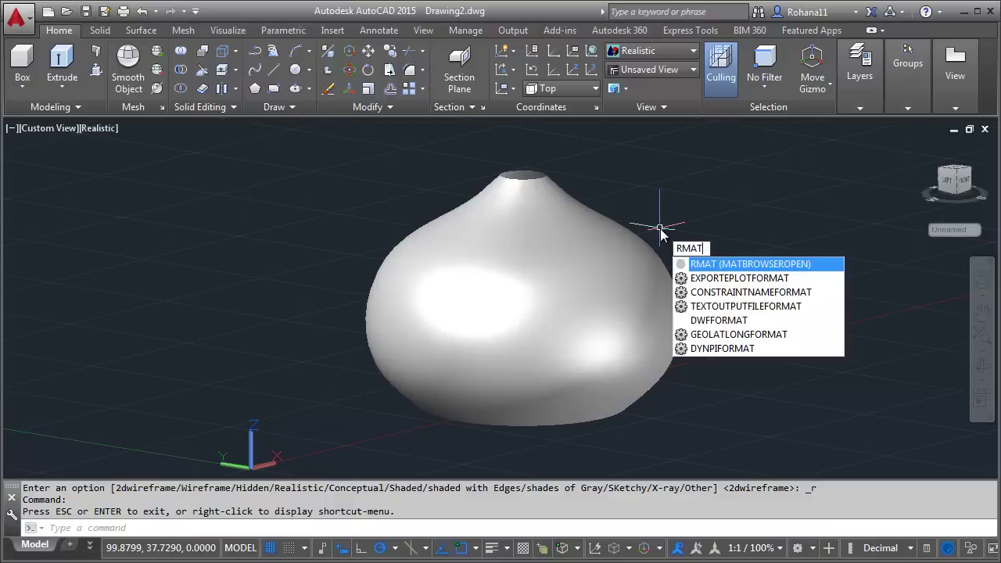
{"action": "key", "text": "Return"}
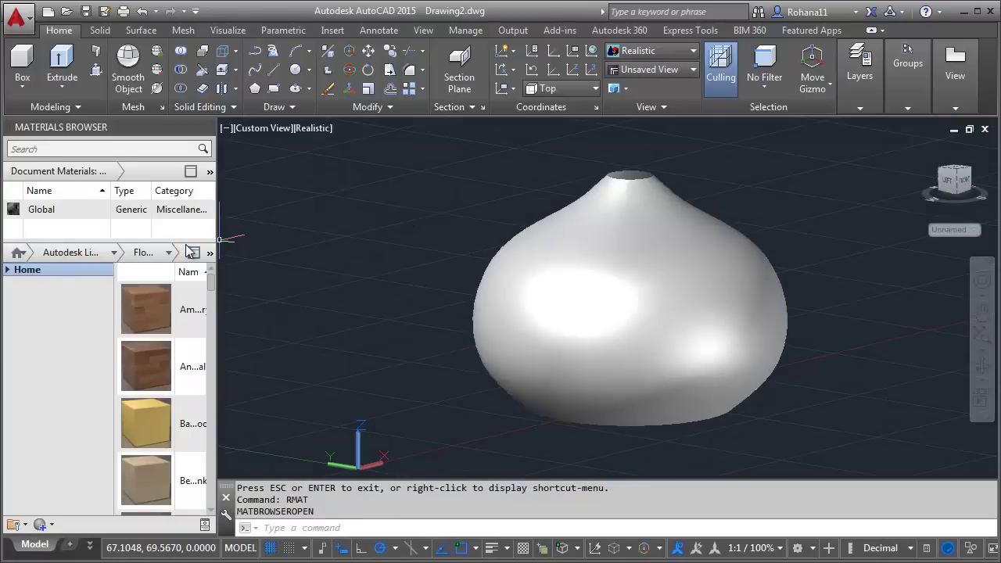
{"action": "left_click_drag", "start_coordinate": [186, 239], "coordinate": [185, 312]}
{"action": "left_click", "coordinate": [72, 212]}
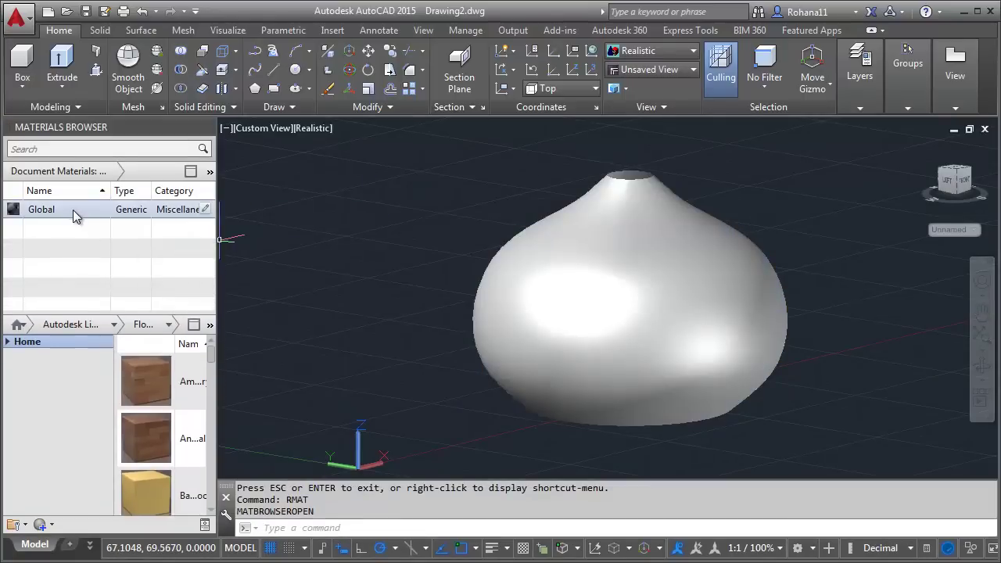
{"action": "right_click", "coordinate": [72, 211]}
{"action": "left_click", "coordinate": [95, 276]}
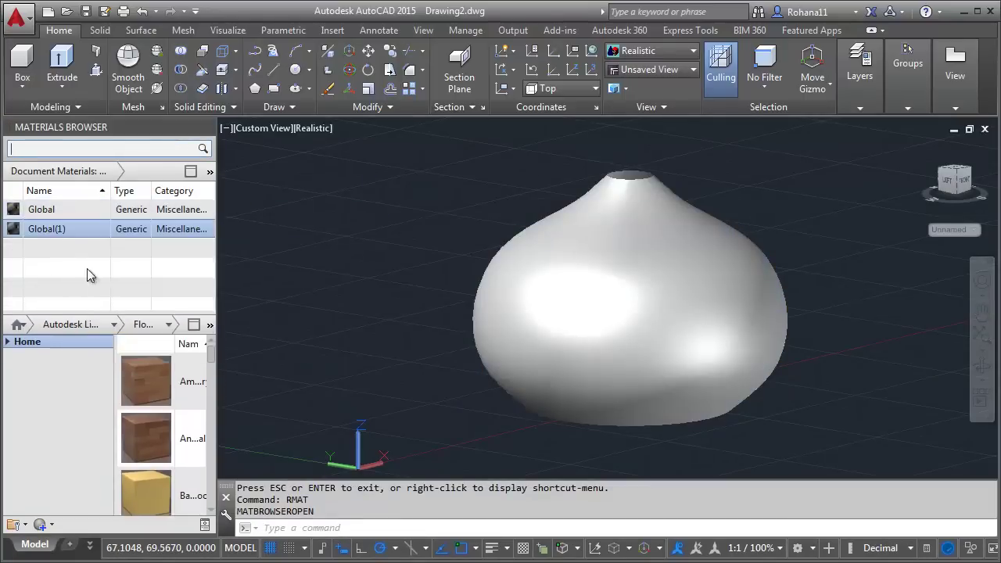
Step: Rename the copy 'Texture dome' and load texture dome.jpg as its image
{"action": "double_click", "coordinate": [55, 229]}
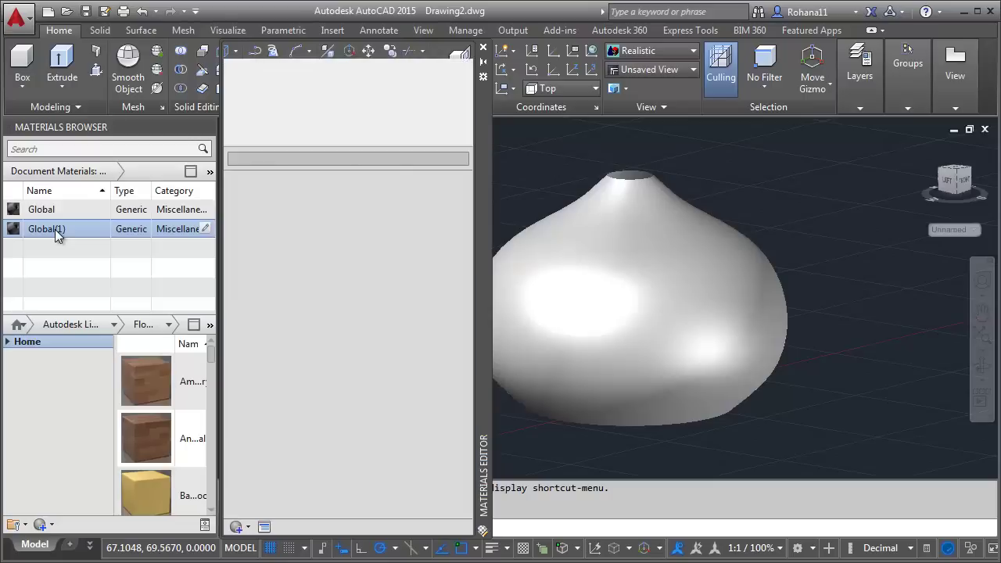
{"action": "left_click", "coordinate": [258, 160]}
{"action": "type", "text": "Texture dome"}
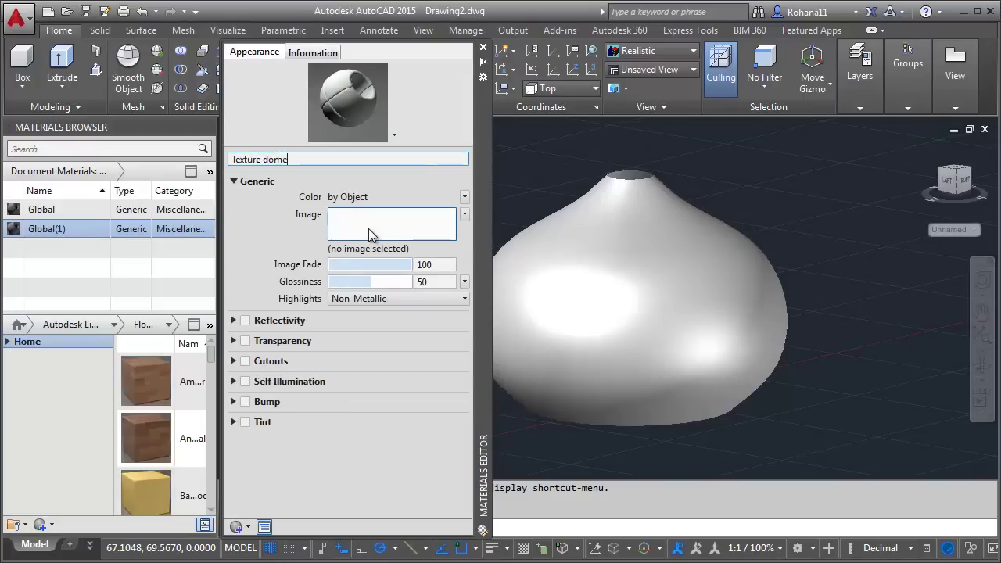
{"action": "left_click", "coordinate": [368, 229]}
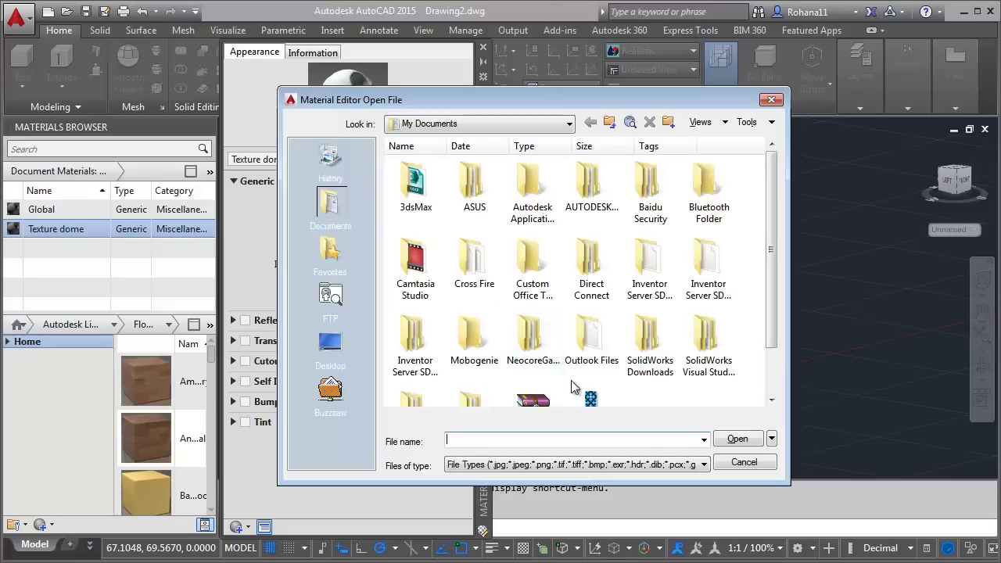
{"action": "left_click", "coordinate": [615, 402]}
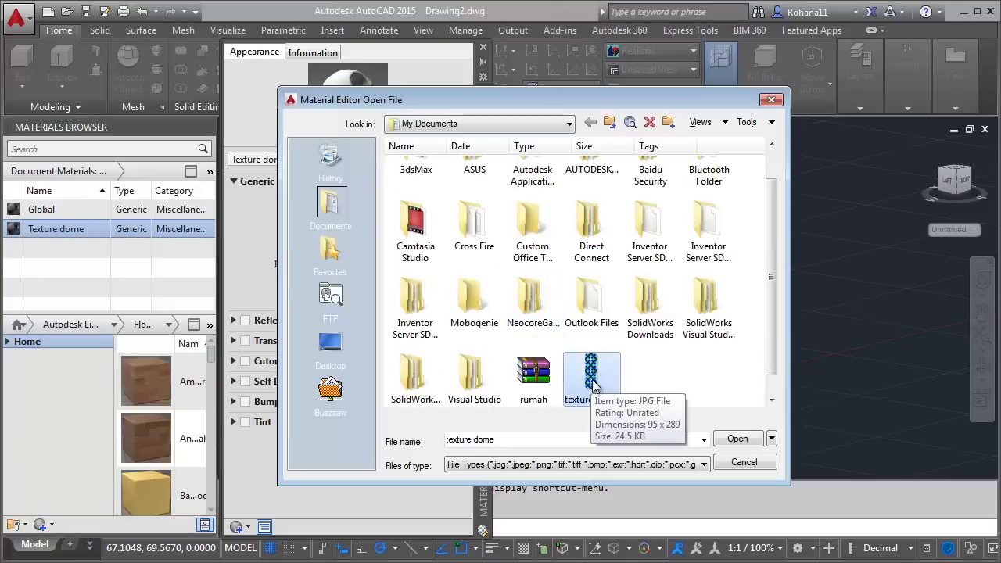
{"action": "left_click", "coordinate": [731, 441]}
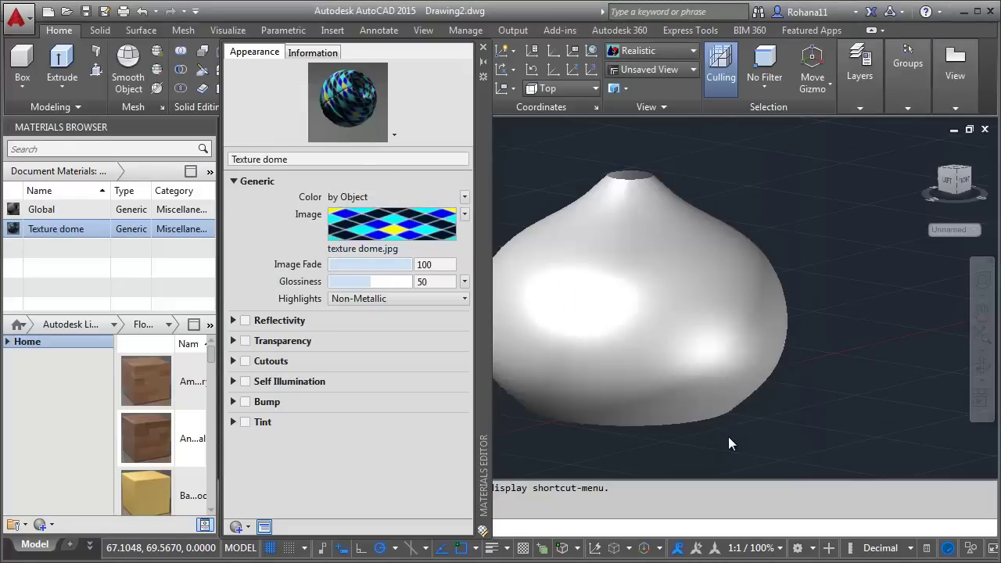
Step: Assign the Texture dome material to the dome and apply spherical mapping
{"action": "right_click", "coordinate": [71, 230]}
{"action": "left_click", "coordinate": [93, 241]}
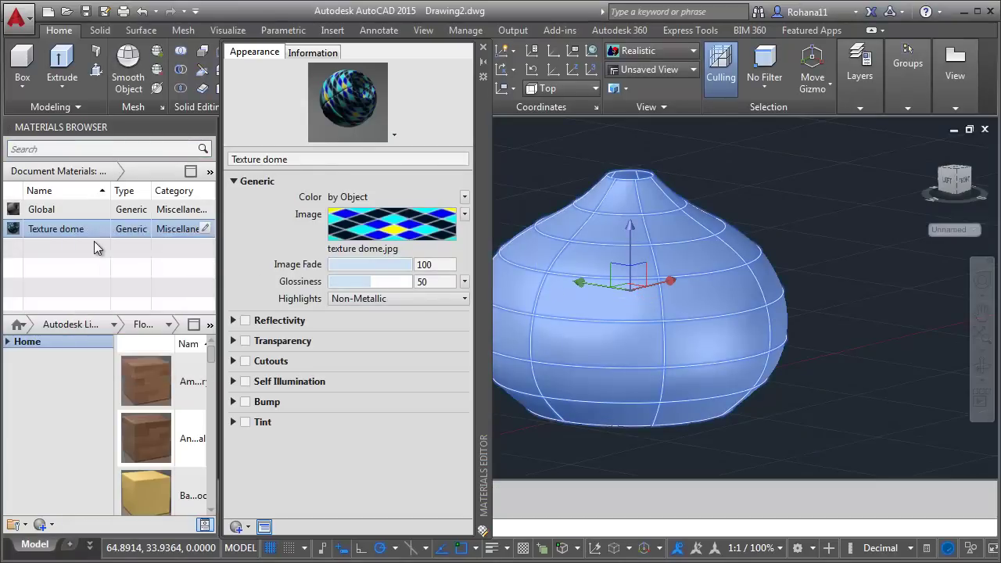
{"action": "left_click", "coordinate": [607, 283]}
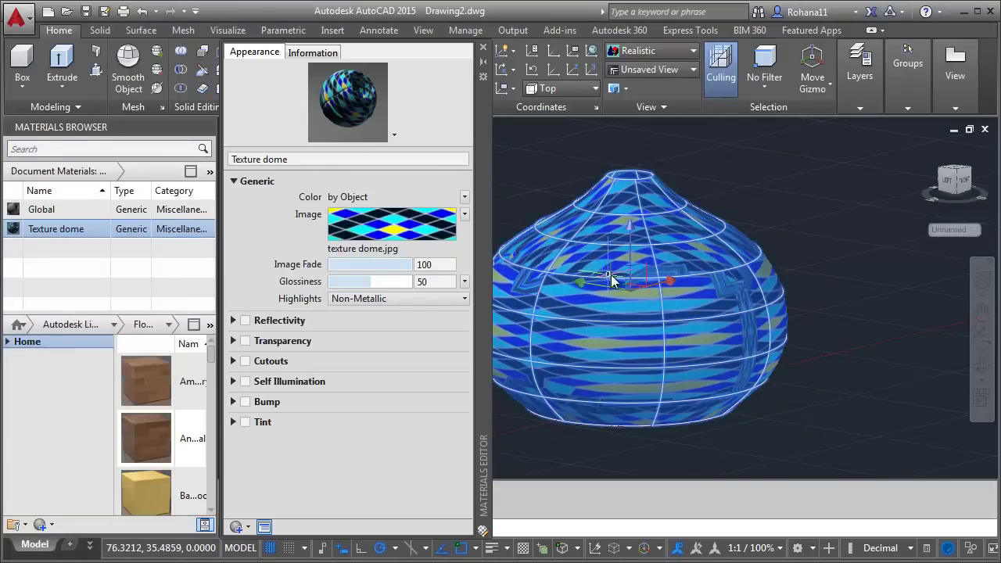
{"action": "left_click", "coordinate": [230, 30]}
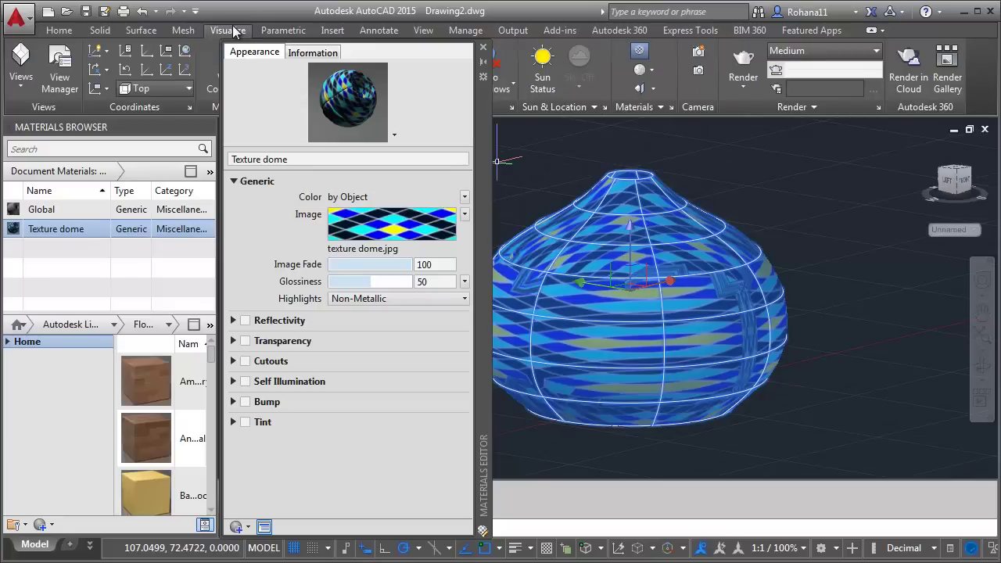
{"action": "left_click", "coordinate": [653, 88]}
{"action": "left_click", "coordinate": [669, 207]}
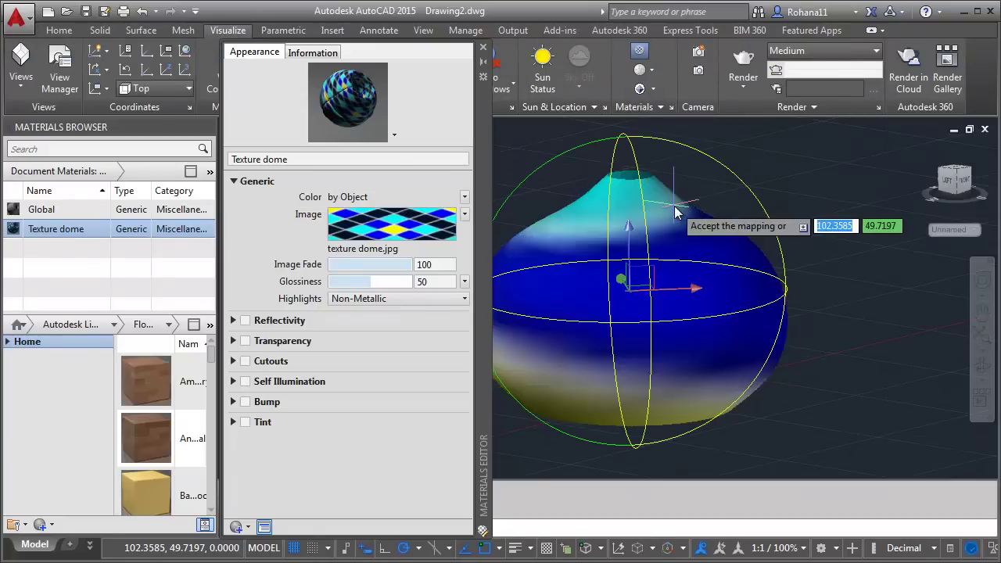
{"action": "key", "text": "Return"}
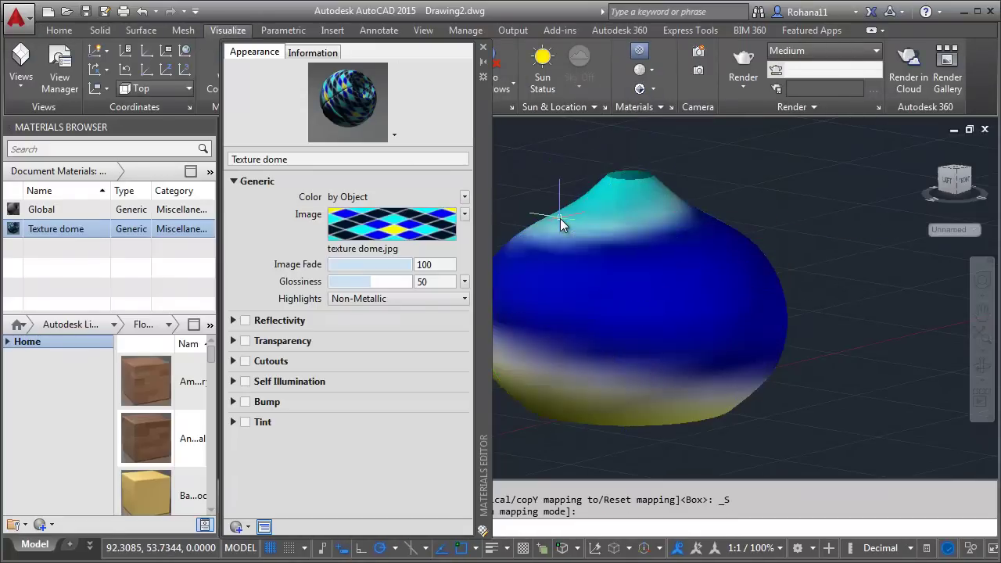
Step: Set the texture sample size to 0.1 wide by 0.4 high
{"action": "left_click", "coordinate": [415, 223]}
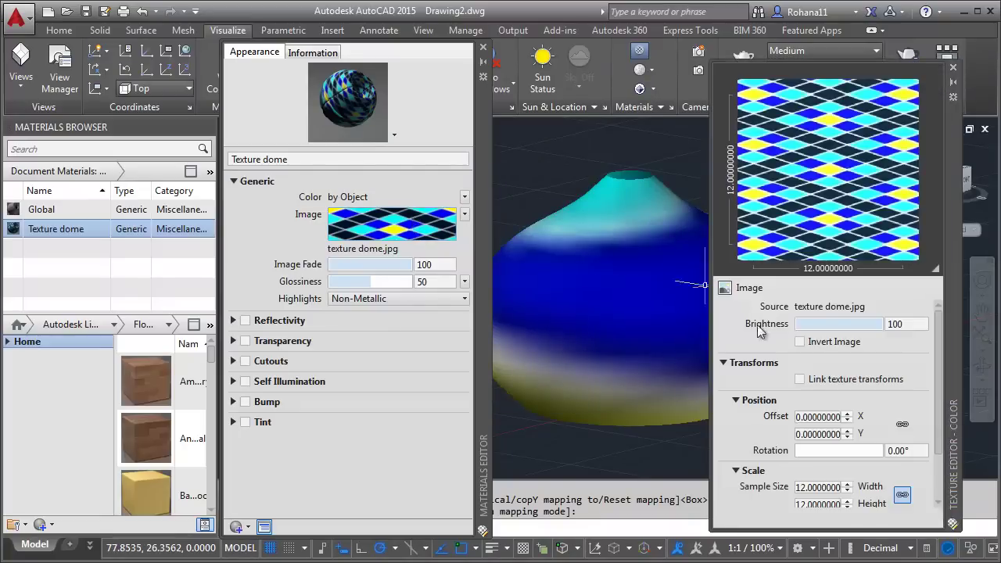
{"action": "double_click", "coordinate": [823, 488]}
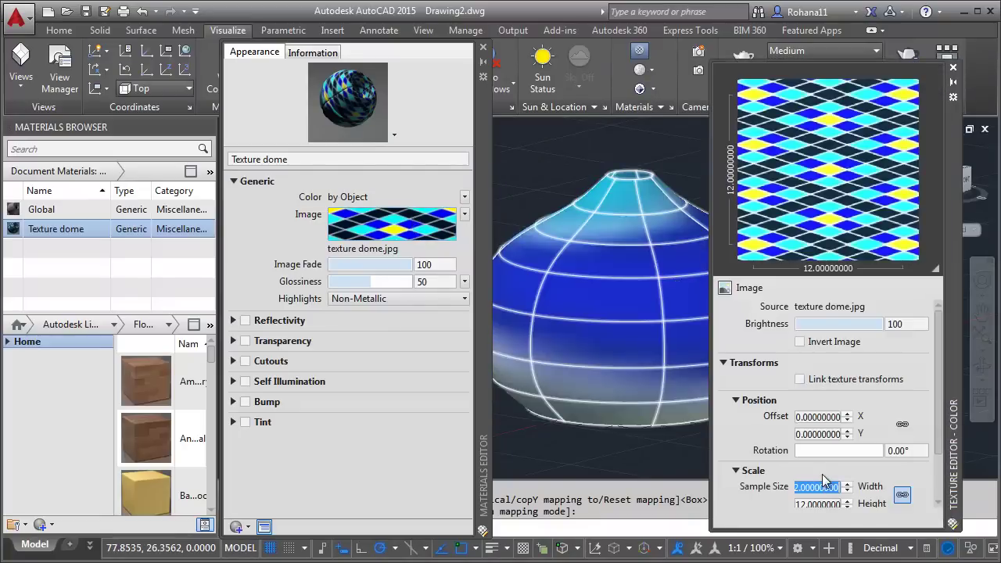
{"action": "type", "text": "1"}
{"action": "key", "text": "Return"}
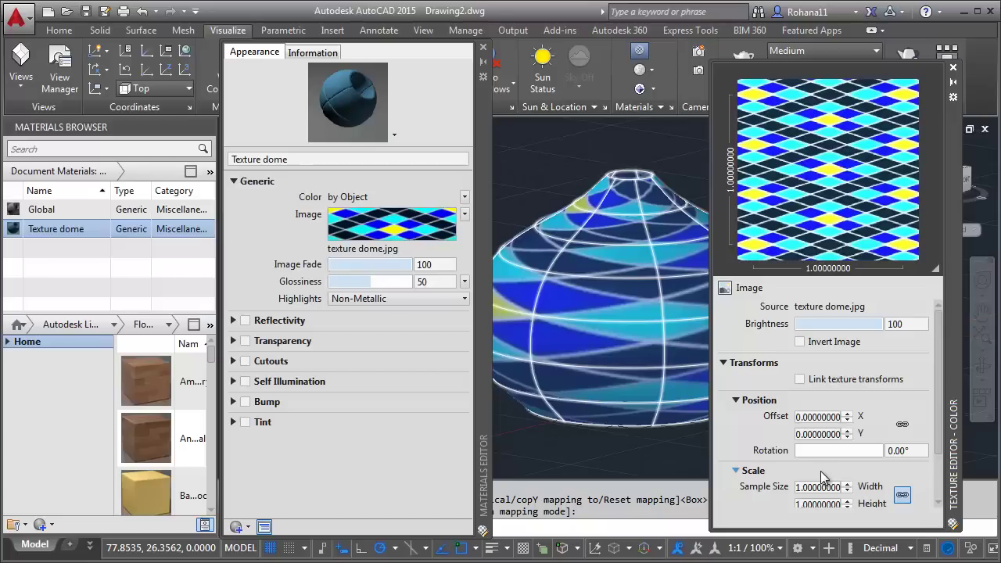
{"action": "double_click", "coordinate": [818, 487]}
{"action": "type", "text": "0.1"}
{"action": "key", "text": "Return"}
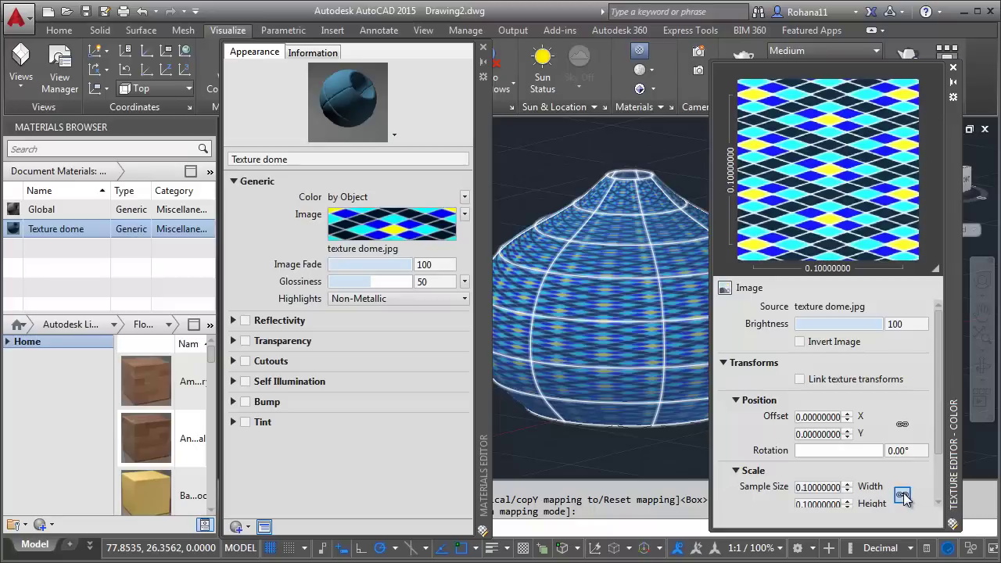
{"action": "double_click", "coordinate": [817, 504]}
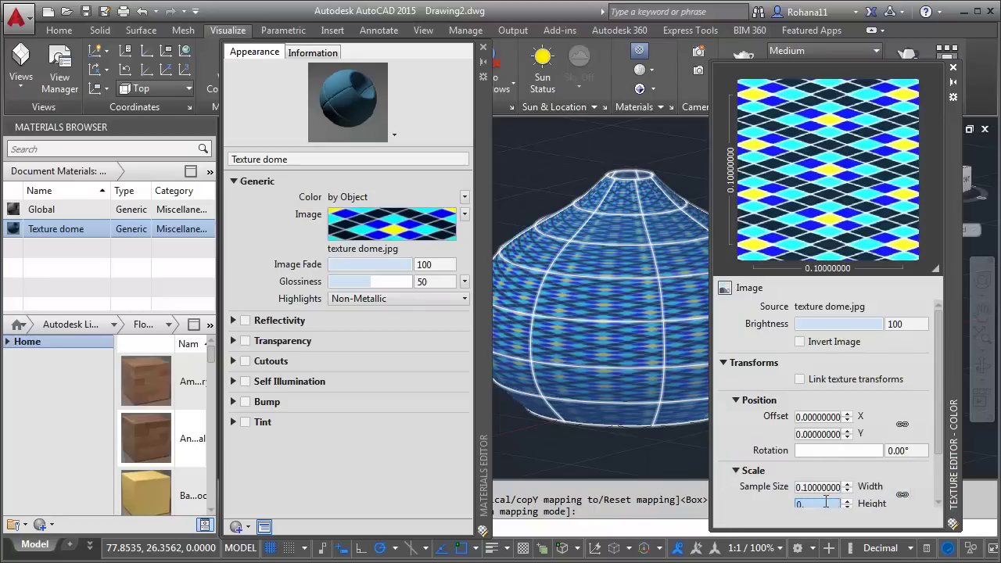
{"action": "type", "text": "4"}
{"action": "key", "text": "Return"}
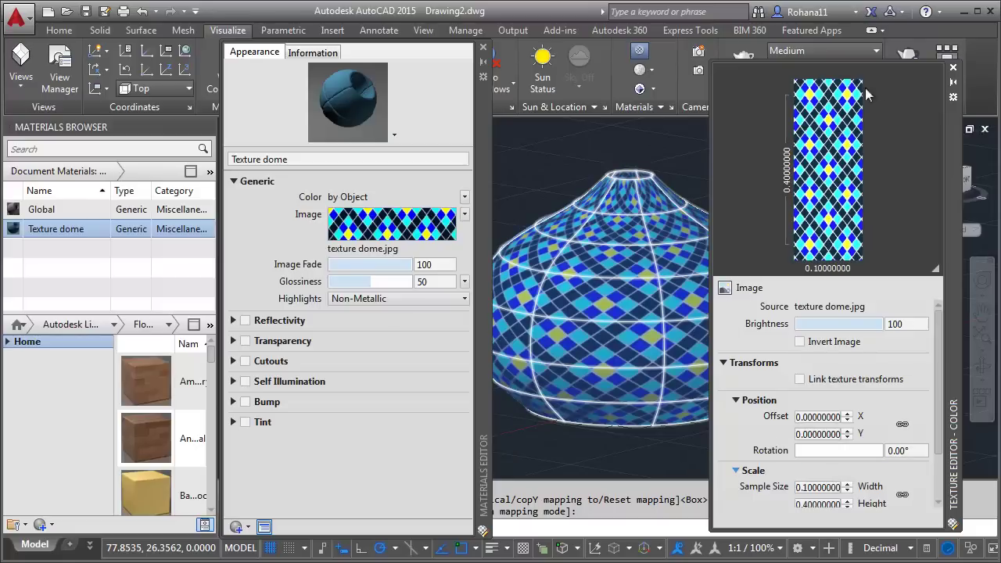
Step: Close the Texture Editor and Materials Editor and end the pending mapping command
{"action": "left_click", "coordinate": [954, 69]}
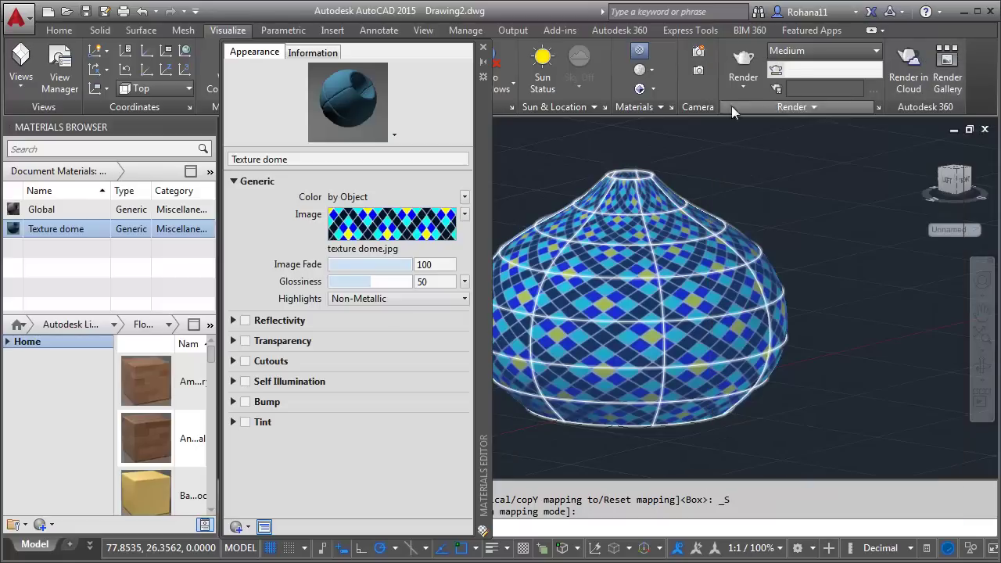
{"action": "left_click", "coordinate": [484, 49]}
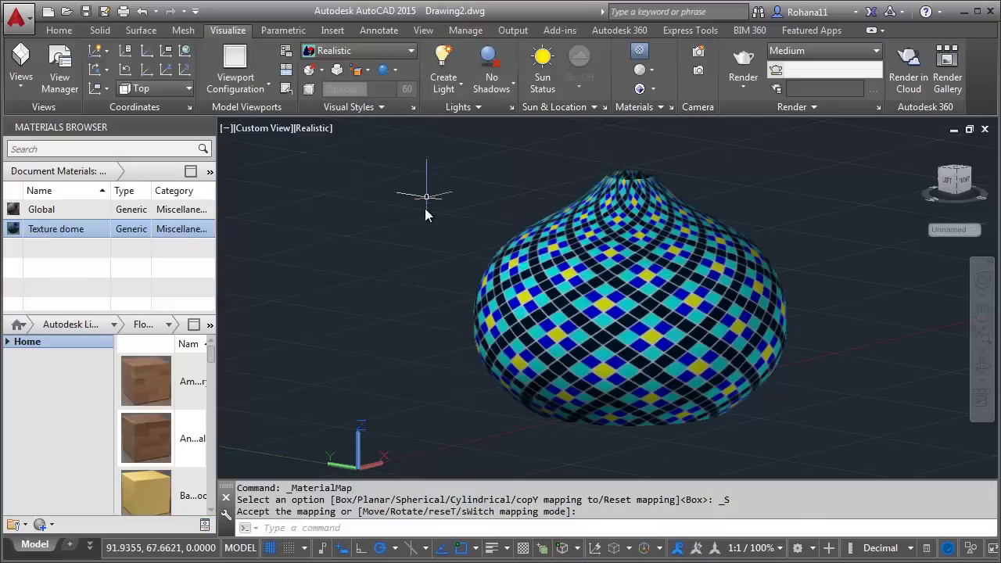
{"action": "key", "text": "Return"}
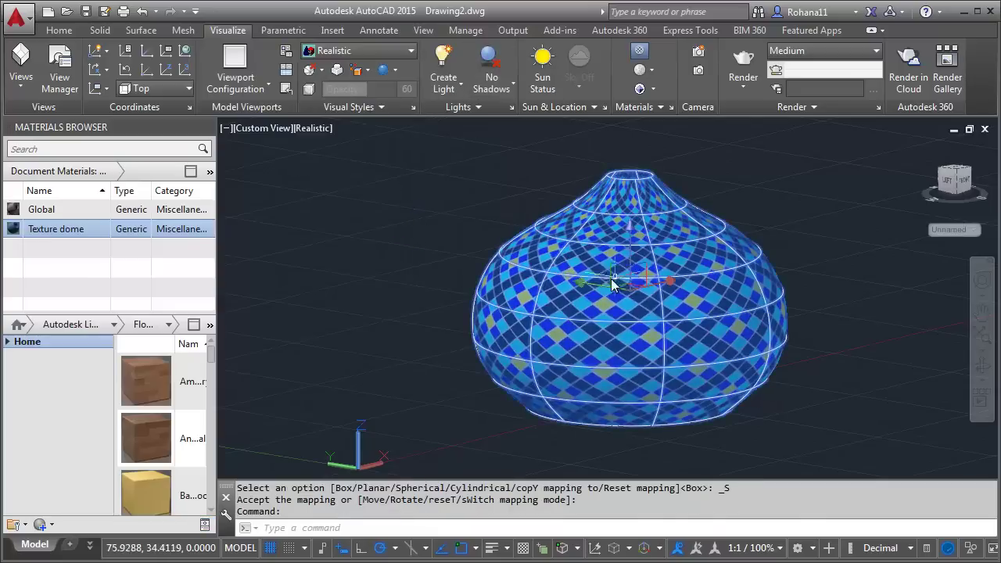
Step: Reapply spherical mapping, lowering the gizmo toward the dome's base so tiles wrap evenly
{"action": "left_click", "coordinate": [637, 88]}
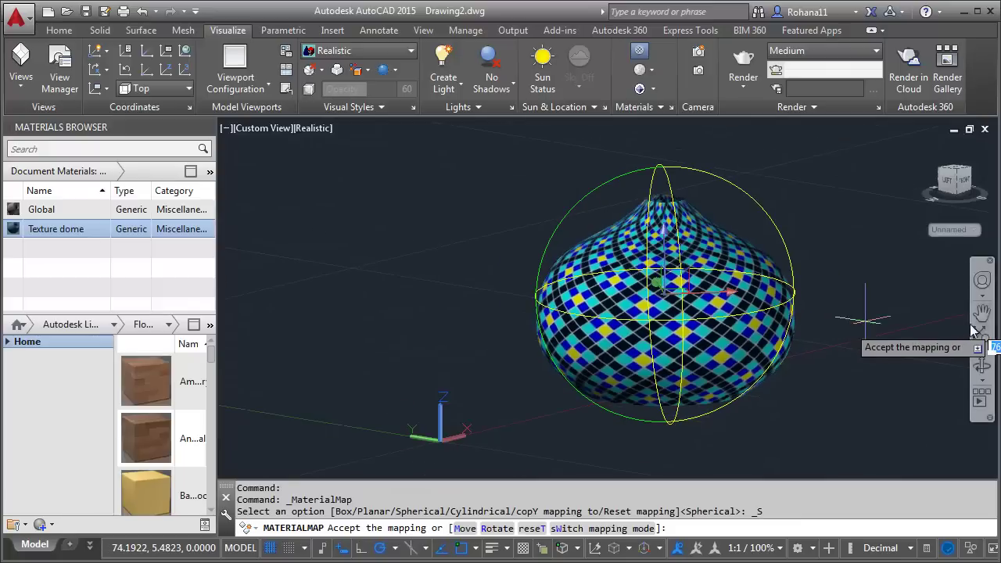
{"action": "left_click", "coordinate": [982, 311]}
{"action": "mouse_move", "coordinate": [811, 324]}
{"action": "left_mouse_down"}
{"action": "mouse_move", "coordinate": [720, 266]}
{"action": "mouse_move", "coordinate": [709, 274]}
{"action": "left_mouse_up"}
{"action": "key", "text": "Escape"}
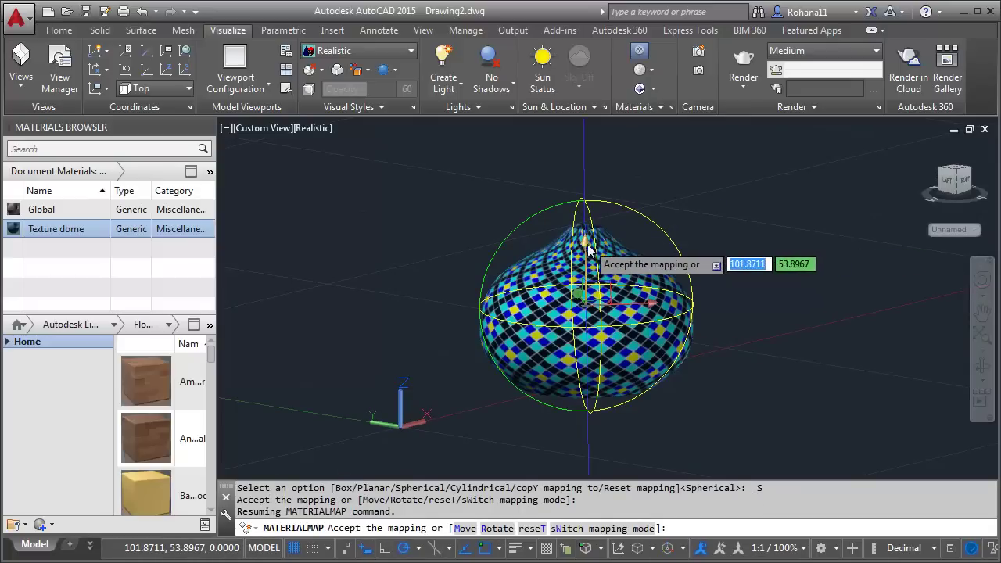
{"action": "mouse_move", "coordinate": [589, 248]}
{"action": "left_mouse_down"}
{"action": "mouse_move", "coordinate": [700, 352]}
{"action": "mouse_move", "coordinate": [711, 386]}
{"action": "left_mouse_up"}
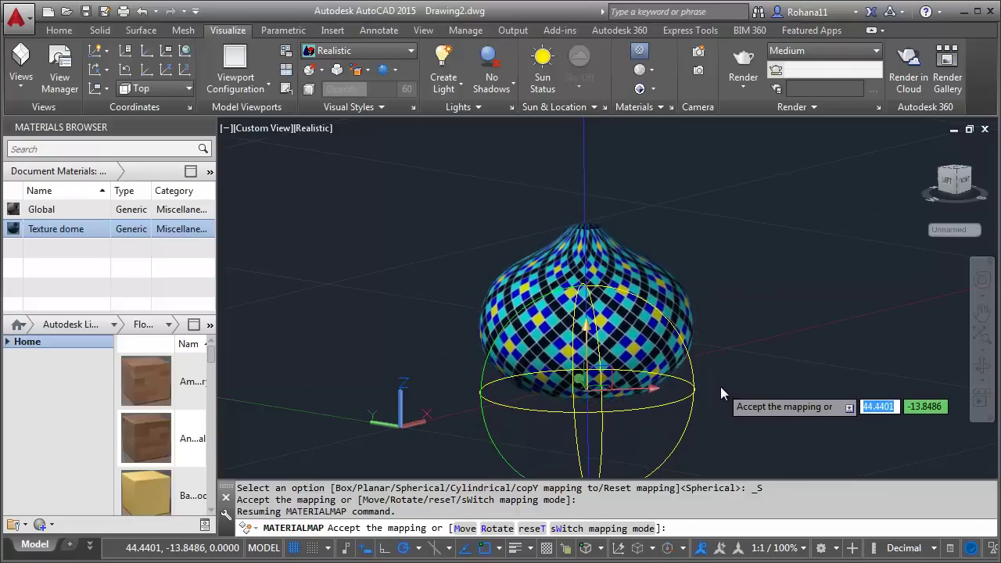
{"action": "key", "text": "Return"}
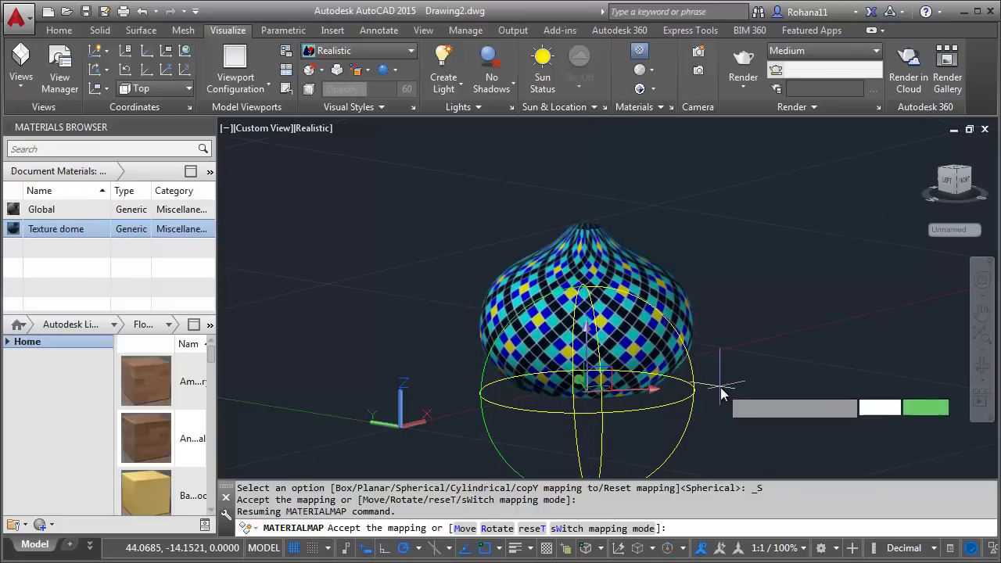
{"action": "key", "text": "Return"}
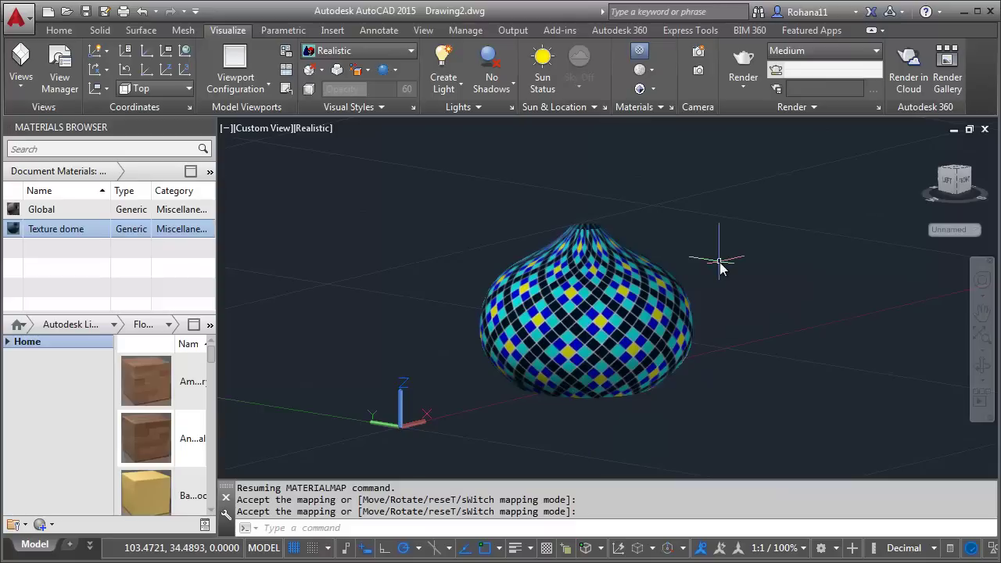
{"action": "left_click", "coordinate": [981, 361]}
Step: Orbit the view to see the diamond-tiled dome from higher up, then close the Materials Browser
{"action": "mouse_move", "coordinate": [545, 332]}
{"action": "left_mouse_down"}
{"action": "mouse_move", "coordinate": [783, 329]}
{"action": "mouse_move", "coordinate": [623, 334]}
{"action": "mouse_move", "coordinate": [653, 329]}
{"action": "mouse_move", "coordinate": [514, 409]}
{"action": "mouse_move", "coordinate": [584, 202]}
{"action": "mouse_move", "coordinate": [761, 195]}
{"action": "mouse_move", "coordinate": [768, 204]}
{"action": "left_mouse_up"}
{"action": "scroll", "coordinate": [532, 395], "scroll_direction": "up", "scroll_amount": 3}
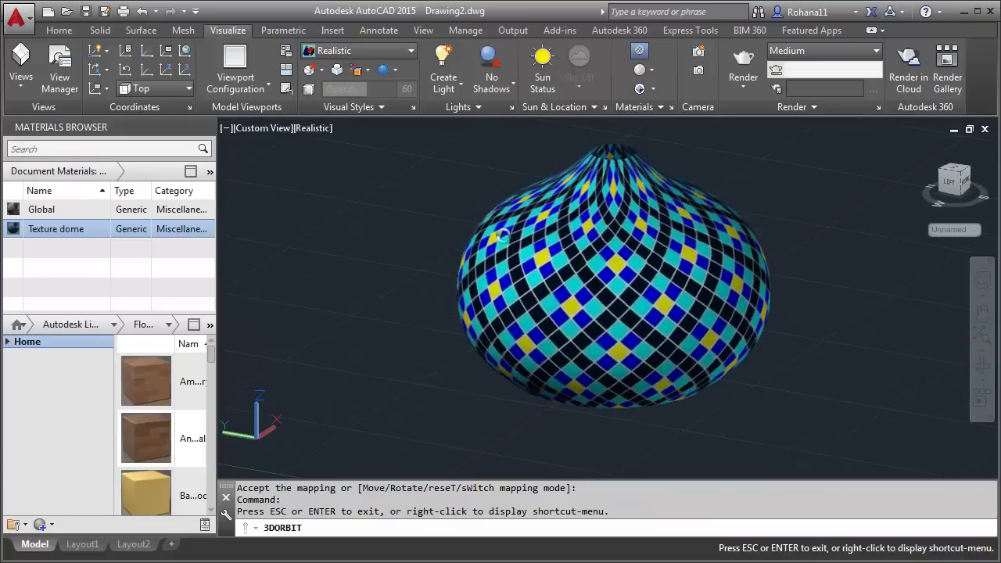
{"action": "right_click", "coordinate": [400, 219]}
{"action": "left_click", "coordinate": [436, 230]}
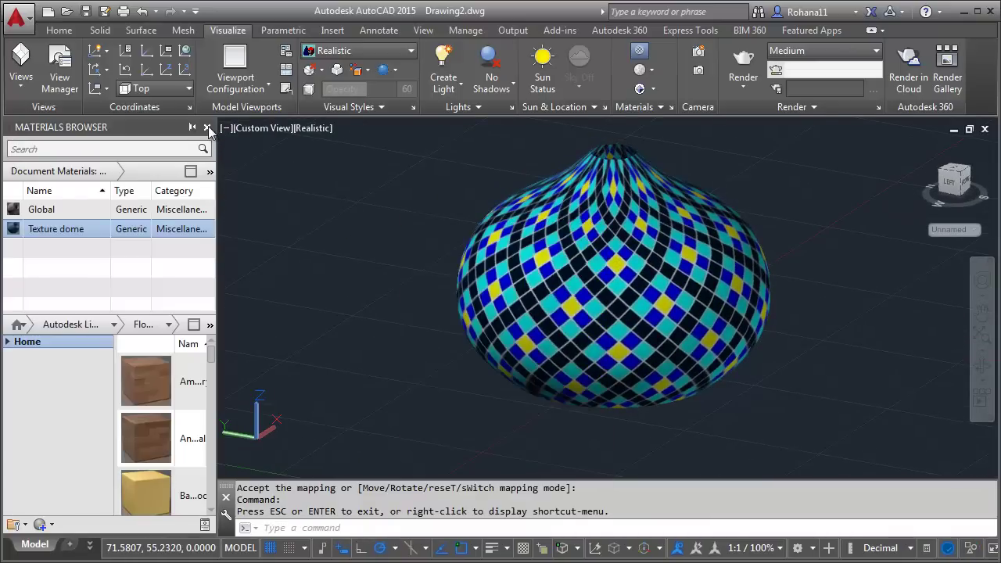
{"action": "left_click", "coordinate": [207, 127]}
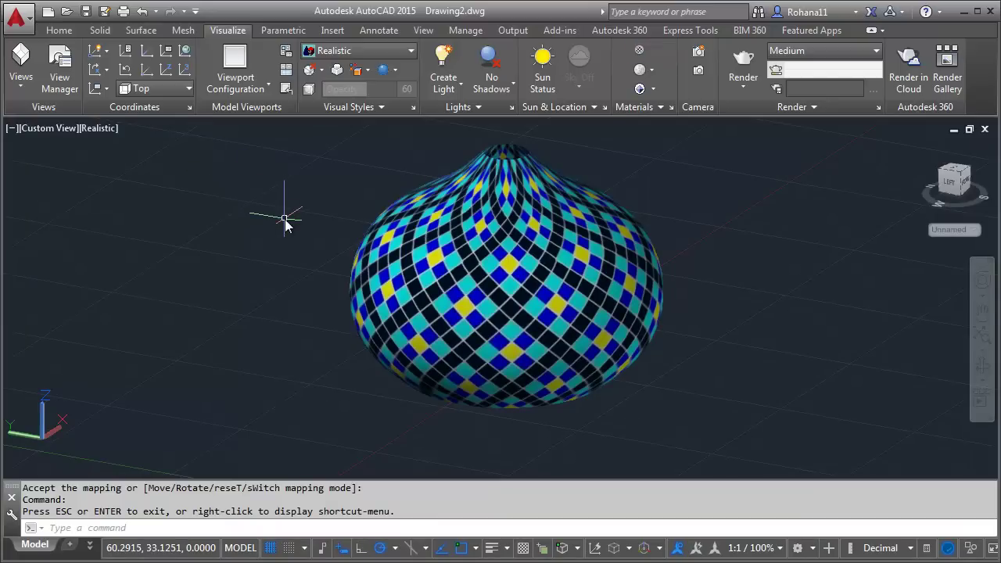
Step: Split the drawing area into two vertical side-by-side viewports with VIEWPORTS
{"action": "type", "text": "view"}
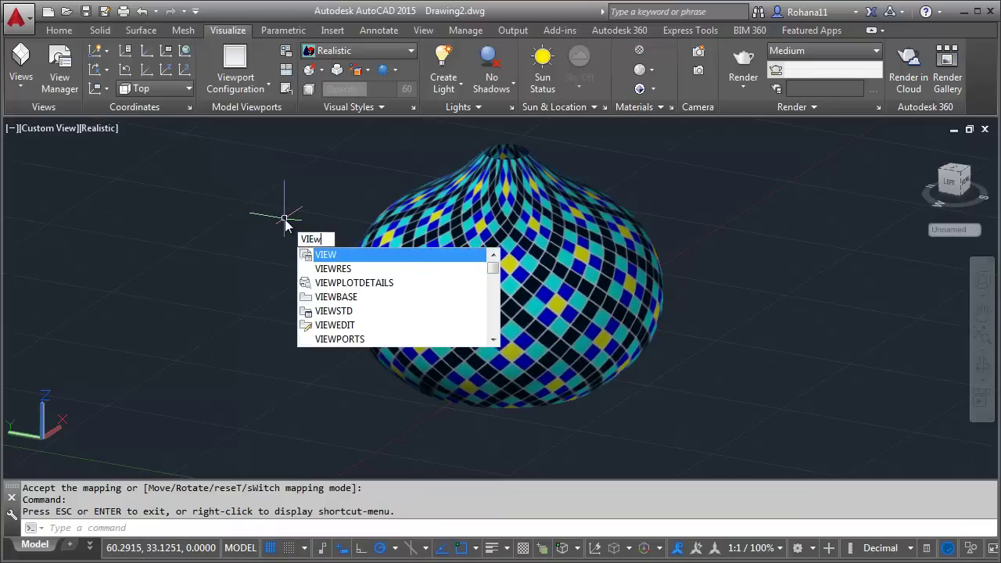
{"action": "type", "text": "por"}
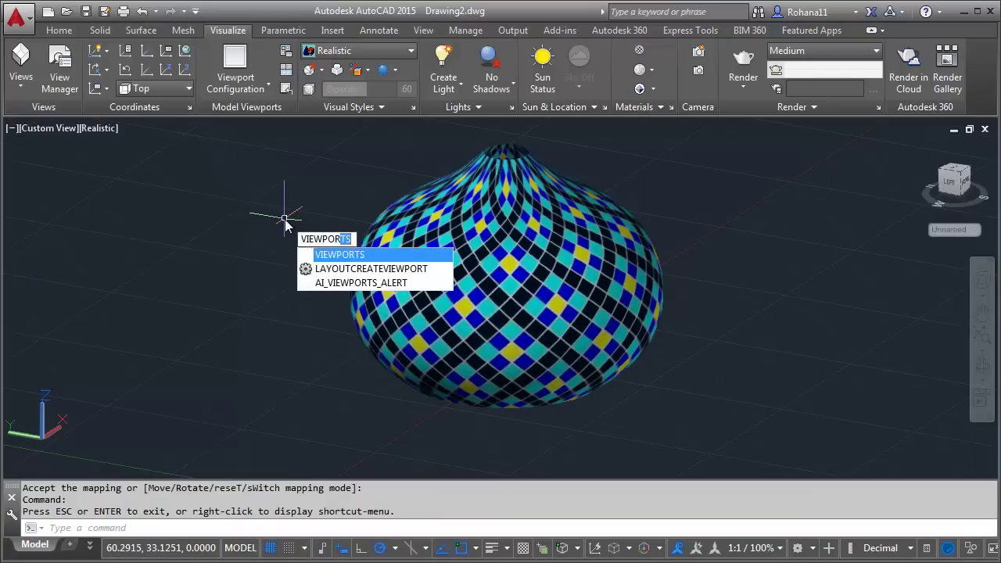
{"action": "key", "text": "Return"}
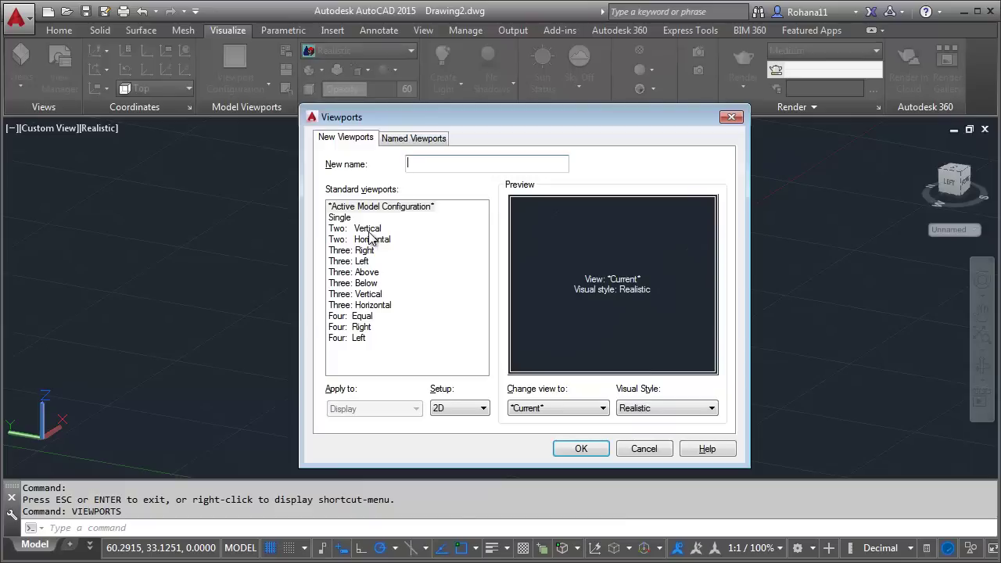
{"action": "left_click", "coordinate": [368, 228]}
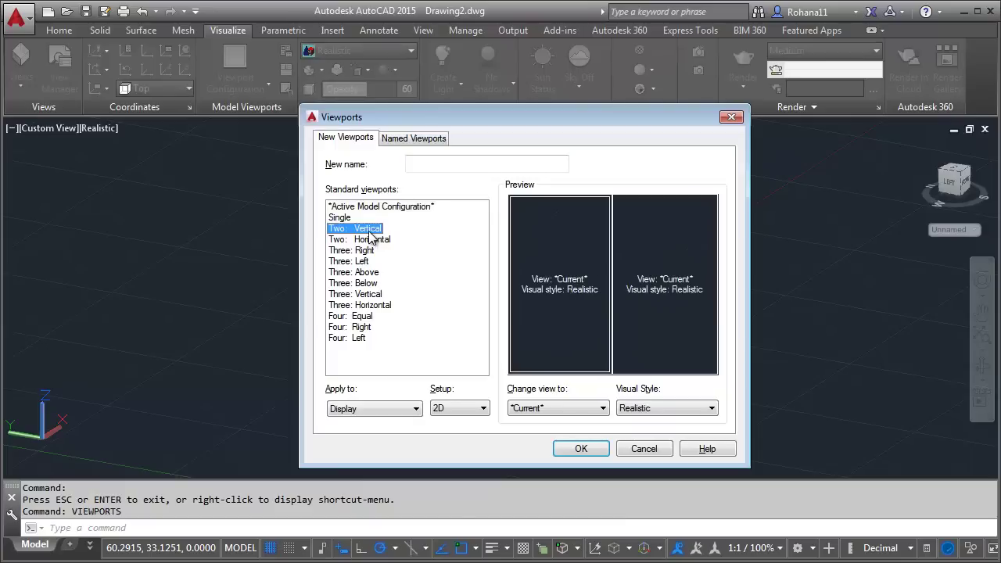
{"action": "left_click", "coordinate": [582, 448]}
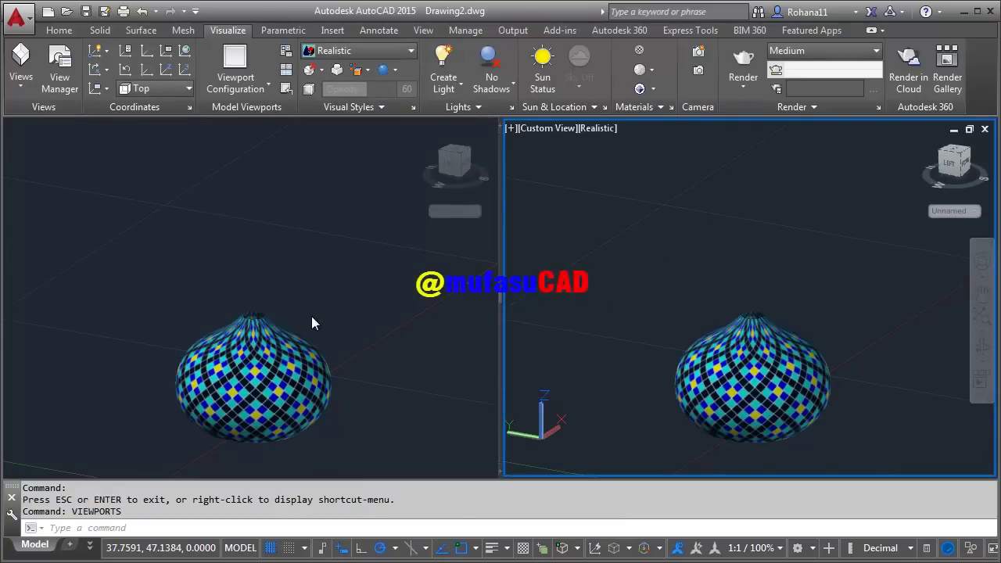
Step: Switch the left viewport to the Front view and pan the dome lower within it
{"action": "left_click", "coordinate": [287, 280]}
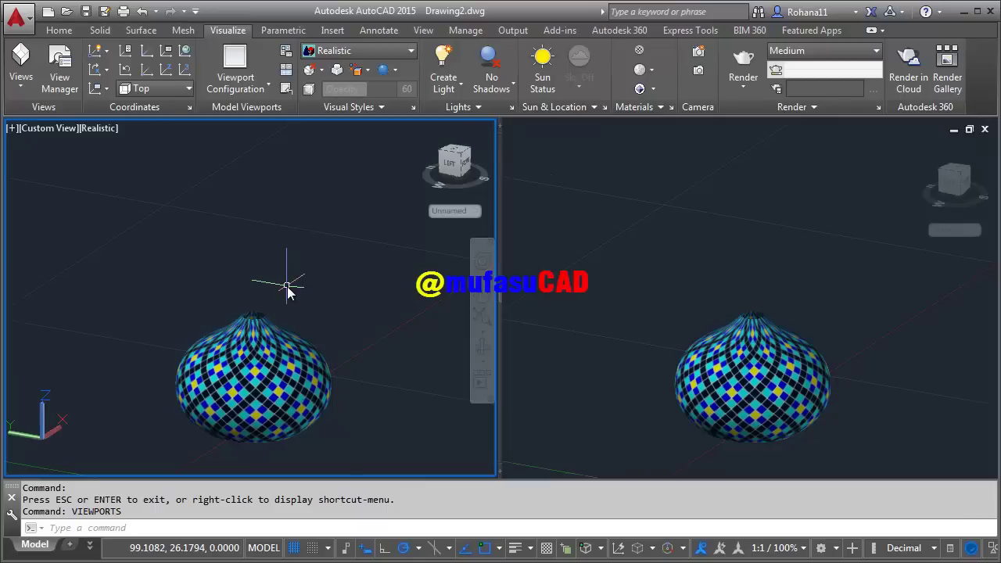
{"action": "left_click", "coordinate": [480, 290]}
{"action": "left_click_drag", "start_coordinate": [315, 242], "coordinate": [308, 414]}
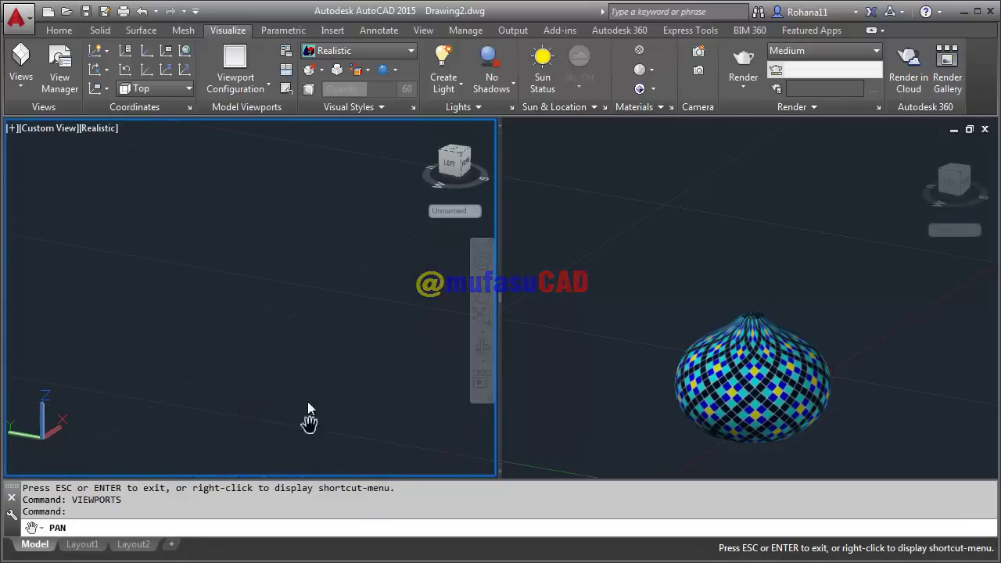
{"action": "right_click", "coordinate": [127, 179]}
{"action": "left_click", "coordinate": [152, 194]}
{"action": "left_click", "coordinate": [37, 128]}
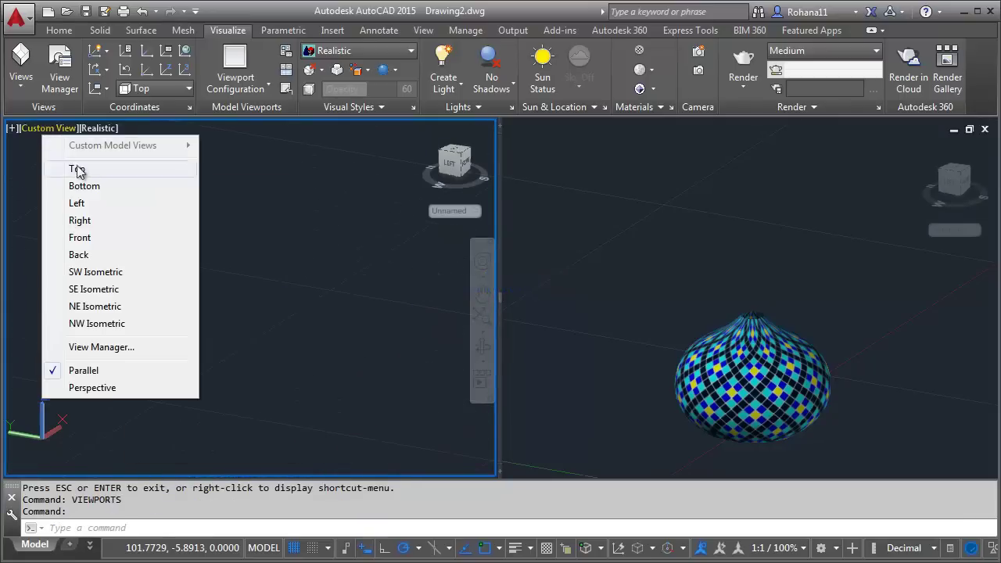
{"action": "left_click", "coordinate": [88, 239]}
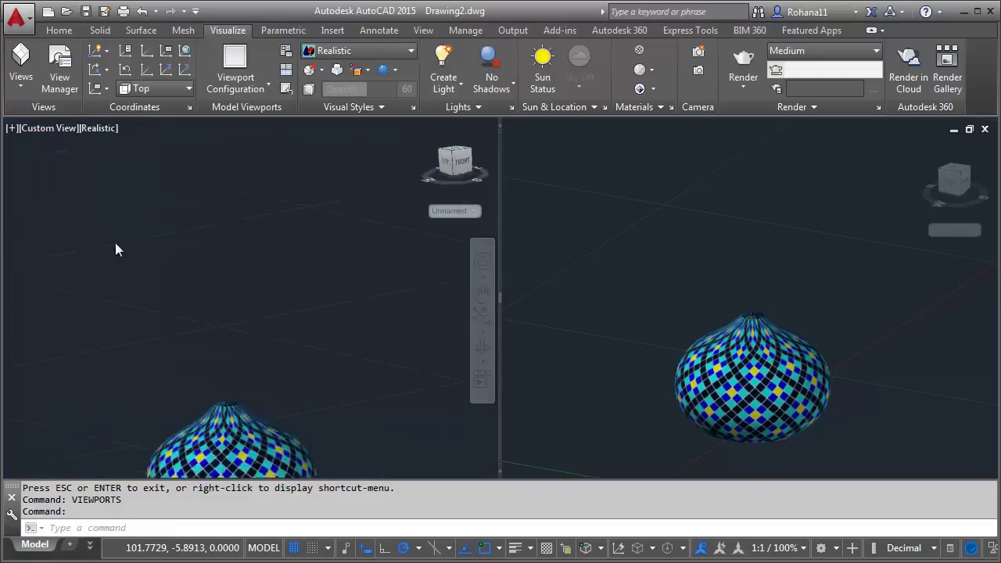
{"action": "left_click", "coordinate": [482, 293]}
{"action": "mouse_move", "coordinate": [278, 221]}
{"action": "left_mouse_down"}
{"action": "mouse_move", "coordinate": [280, 440]}
{"action": "mouse_move", "coordinate": [288, 327]}
{"action": "left_mouse_up"}
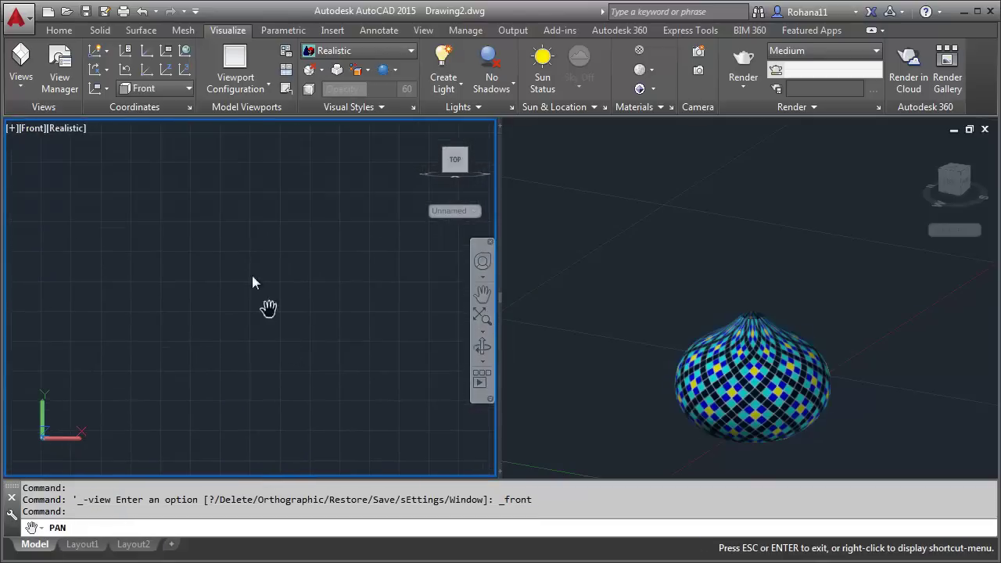
{"action": "key", "text": "Escape"}
Step: Attach the mosque photo dsc_0112 from the Downloads folder as a reference image
{"action": "type", "text": "image"}
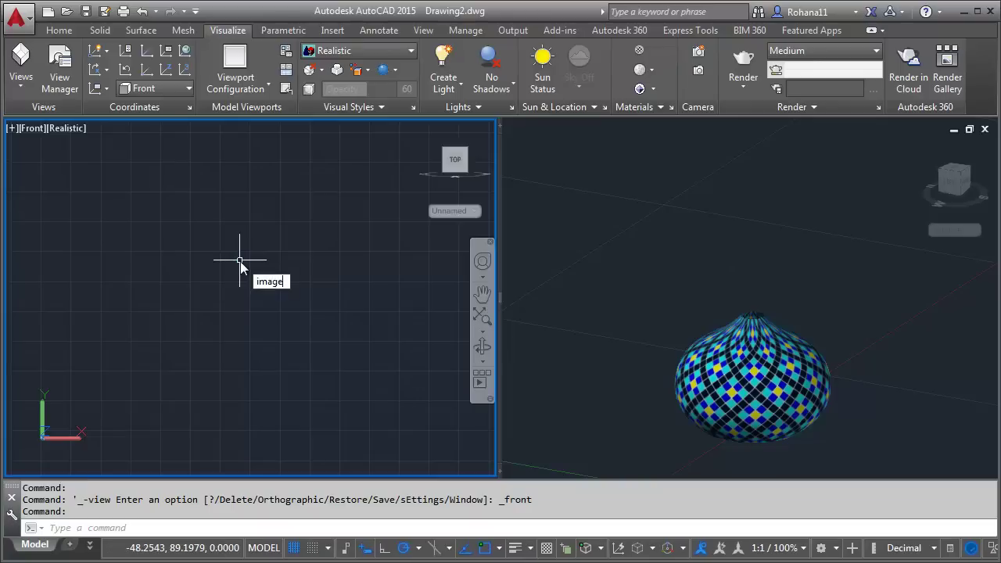
{"action": "type", "text": "ch"}
{"action": "key", "text": "Return"}
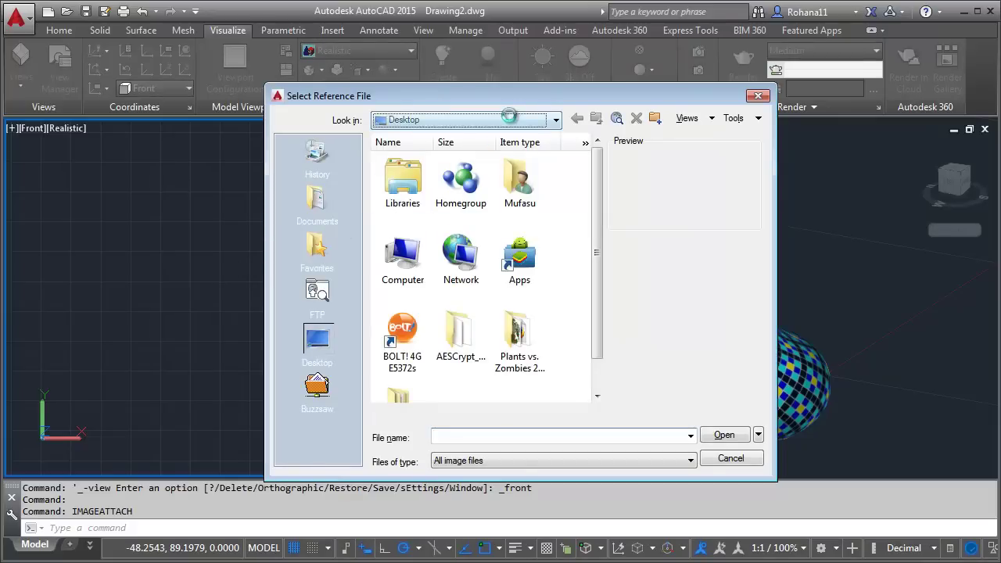
{"action": "left_click", "coordinate": [509, 119]}
{"action": "left_click", "coordinate": [328, 200]}
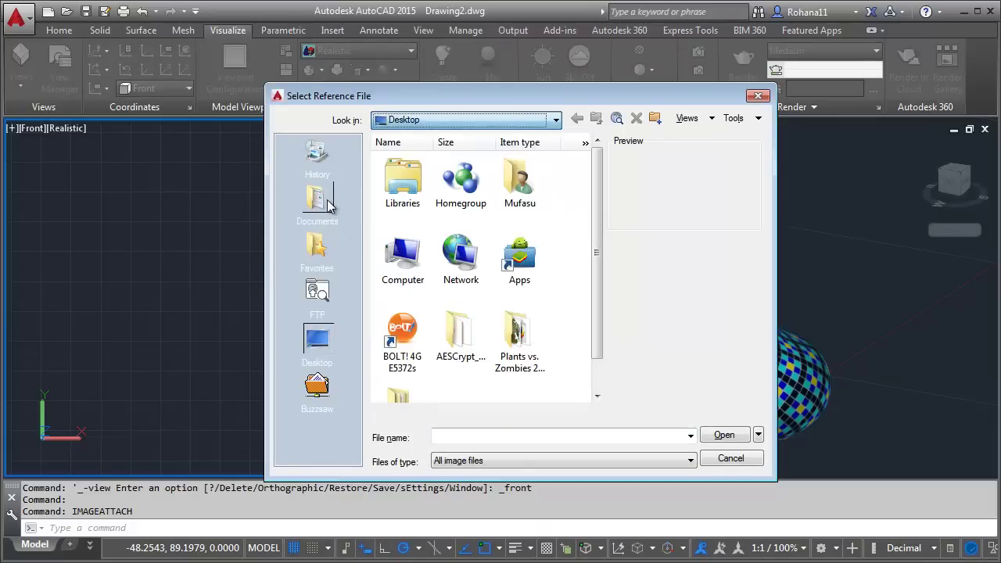
{"action": "left_click", "coordinate": [319, 202]}
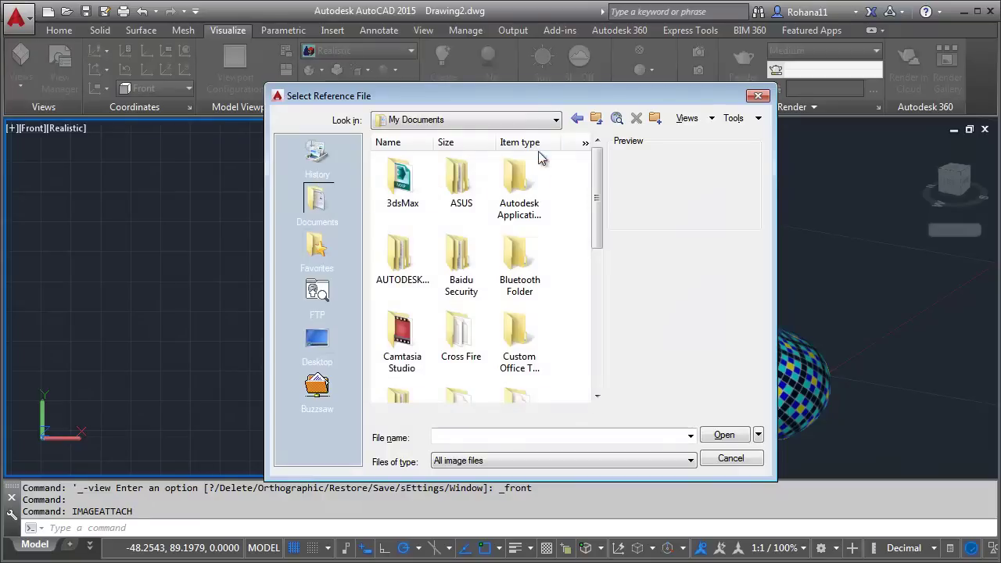
{"action": "left_click", "coordinate": [596, 118]}
{"action": "double_click", "coordinate": [519, 258]}
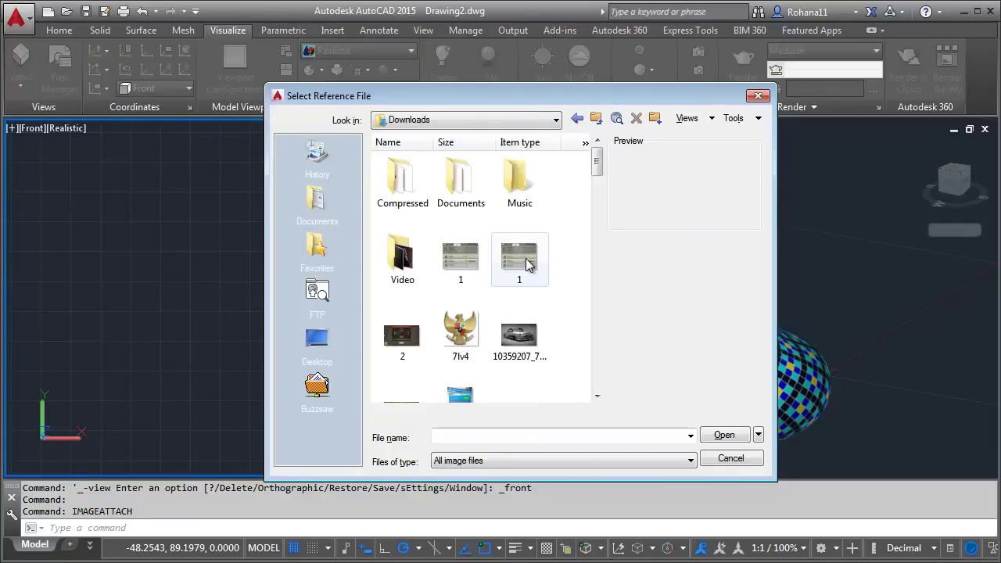
{"action": "mouse_move", "coordinate": [596, 163]}
{"action": "left_mouse_down"}
{"action": "mouse_move", "coordinate": [596, 391]}
{"action": "mouse_move", "coordinate": [601, 206]}
{"action": "left_mouse_up"}
{"action": "left_click", "coordinate": [402, 299]}
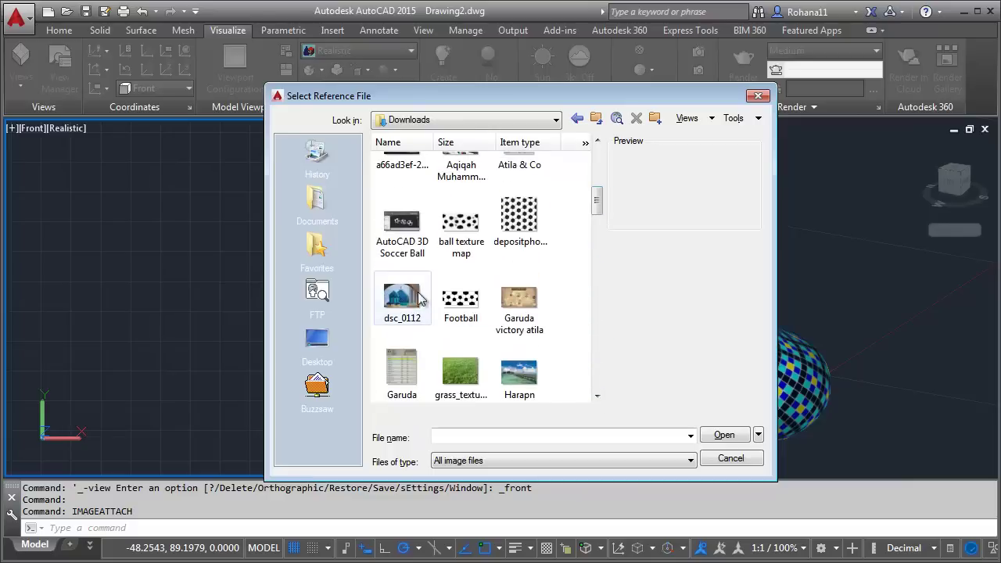
{"action": "left_click", "coordinate": [726, 439]}
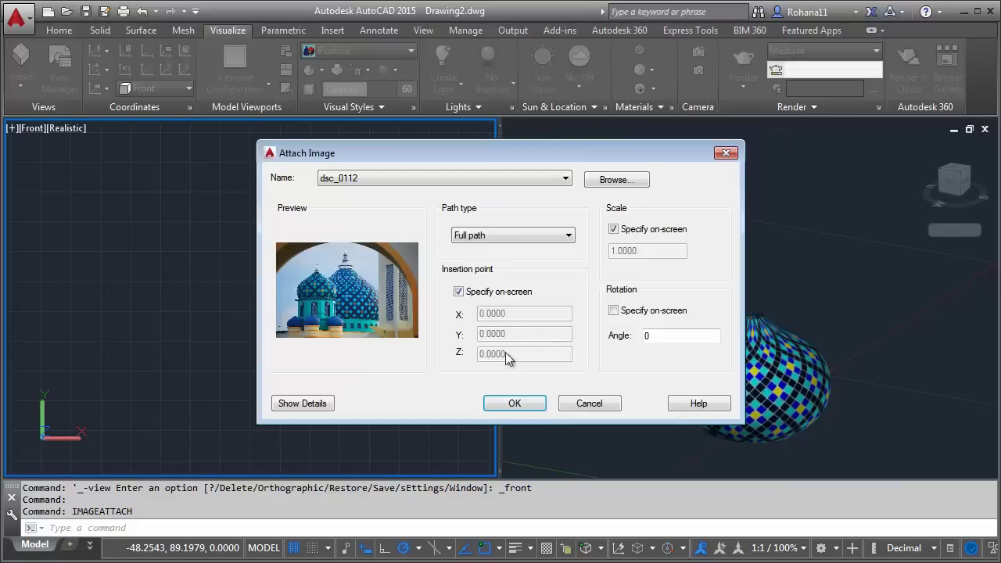
{"action": "left_click", "coordinate": [515, 403]}
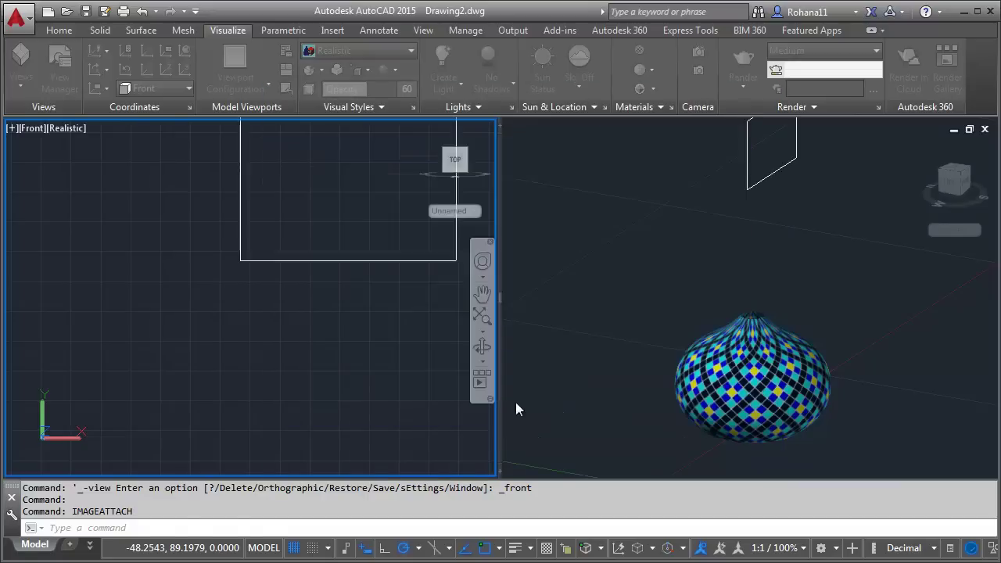
Step: Place the dsc_0112 image at scale 1 and zoom in on it in the left viewport
{"action": "left_click", "coordinate": [129, 384]}
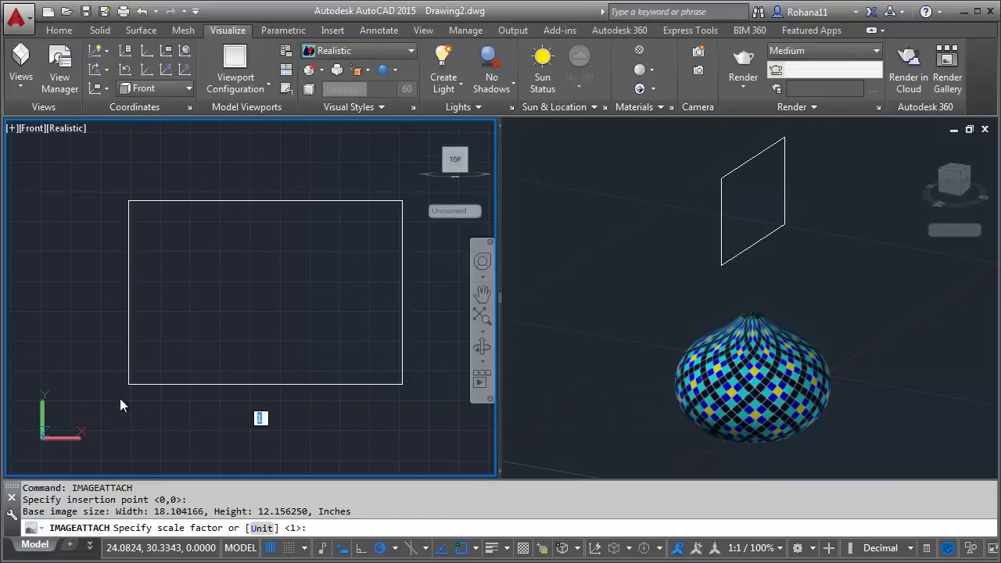
{"action": "key", "text": "Return"}
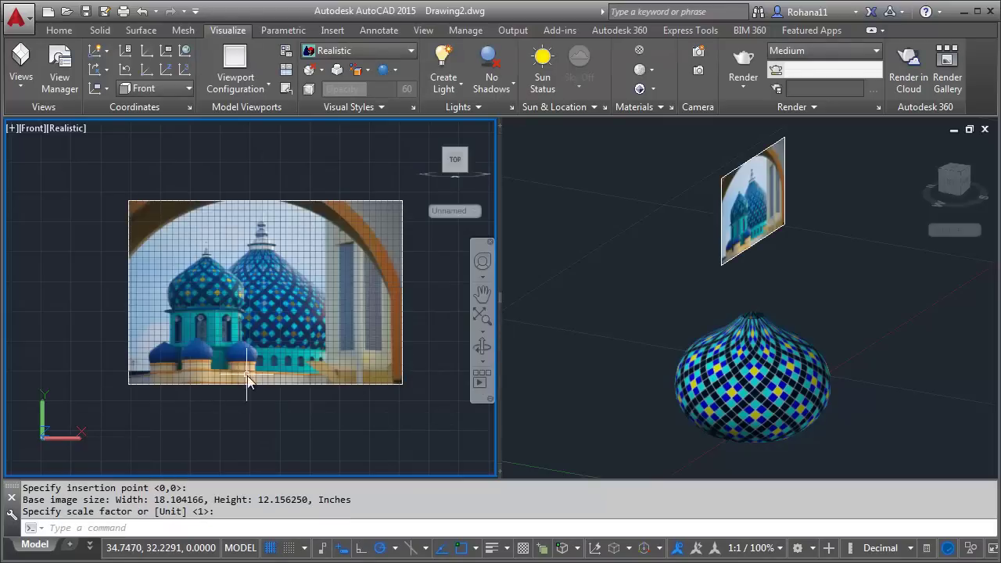
{"action": "scroll", "coordinate": [269, 283], "scroll_direction": "up", "scroll_amount": 1}
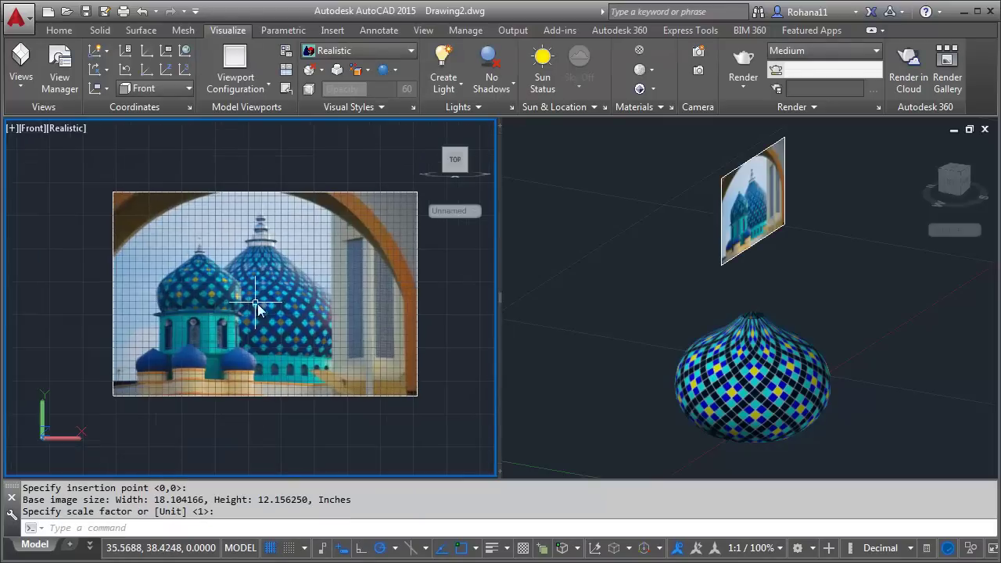
{"action": "scroll", "coordinate": [289, 299], "scroll_direction": "up", "scroll_amount": 1}
{"action": "scroll", "coordinate": [288, 299], "scroll_direction": "up", "scroll_amount": 2}
{"action": "scroll", "coordinate": [275, 301], "scroll_direction": "up", "scroll_amount": 2}
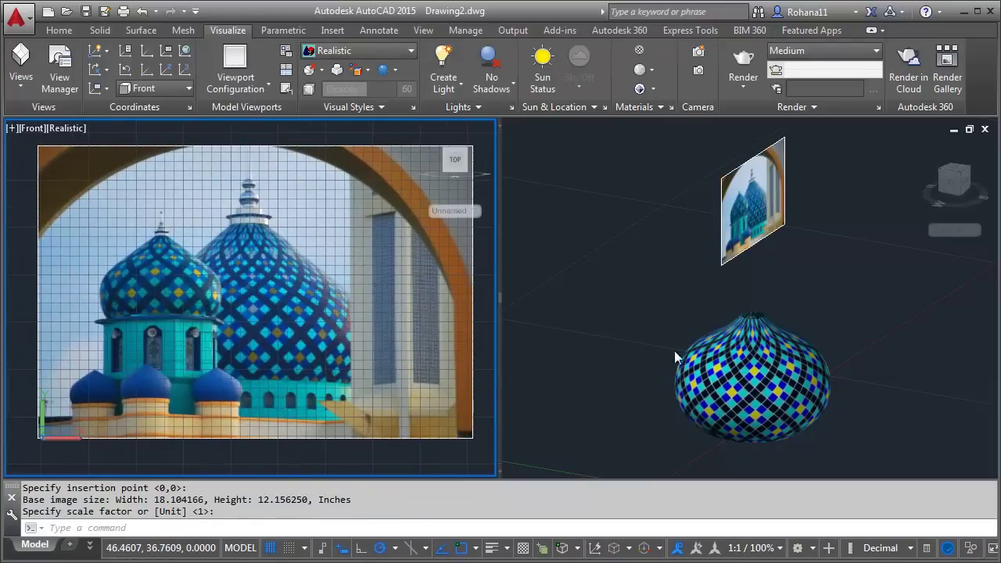
Step: Orbit and pan the right viewport to frame the diamond-tiled dome from the front
{"action": "left_click", "coordinate": [882, 304]}
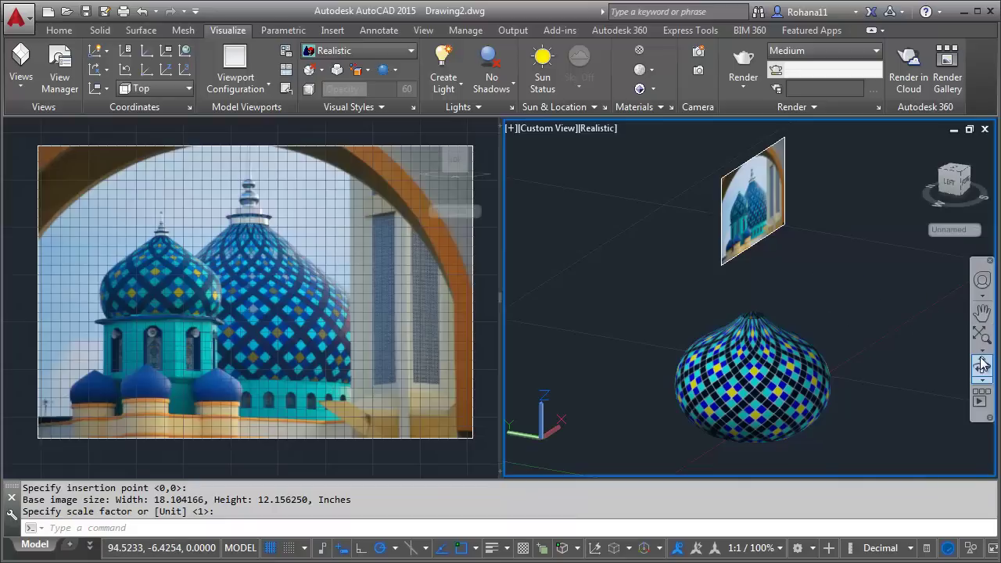
{"action": "left_click", "coordinate": [982, 365]}
{"action": "mouse_move", "coordinate": [813, 327]}
{"action": "left_mouse_down"}
{"action": "mouse_move", "coordinate": [738, 291]}
{"action": "mouse_move", "coordinate": [809, 376]}
{"action": "mouse_move", "coordinate": [806, 411]}
{"action": "mouse_move", "coordinate": [770, 415]}
{"action": "left_mouse_up"}
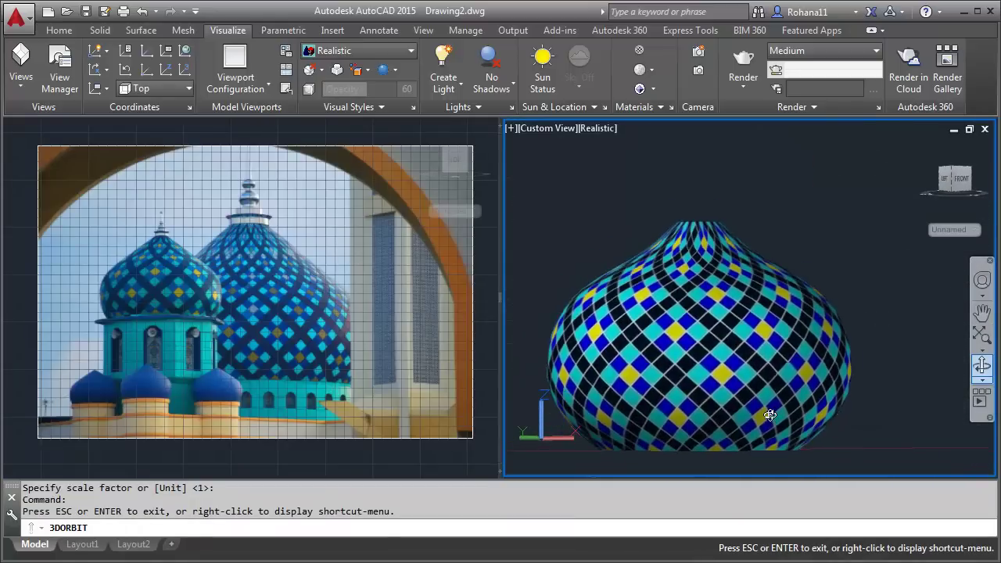
{"action": "left_click", "coordinate": [982, 311]}
{"action": "left_click_drag", "start_coordinate": [747, 337], "coordinate": [790, 300]}
{"action": "right_click", "coordinate": [654, 182]}
{"action": "left_click", "coordinate": [682, 193]}
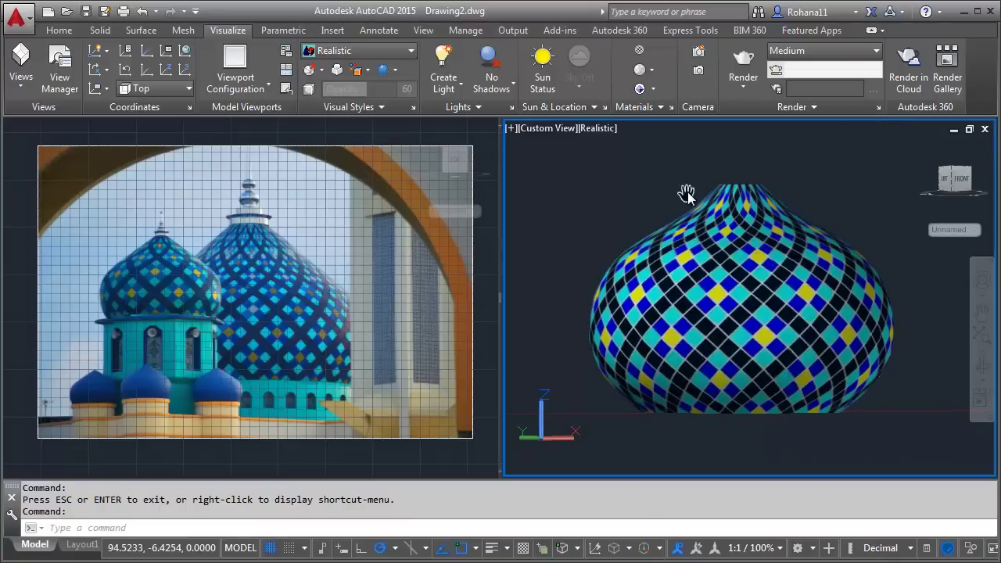